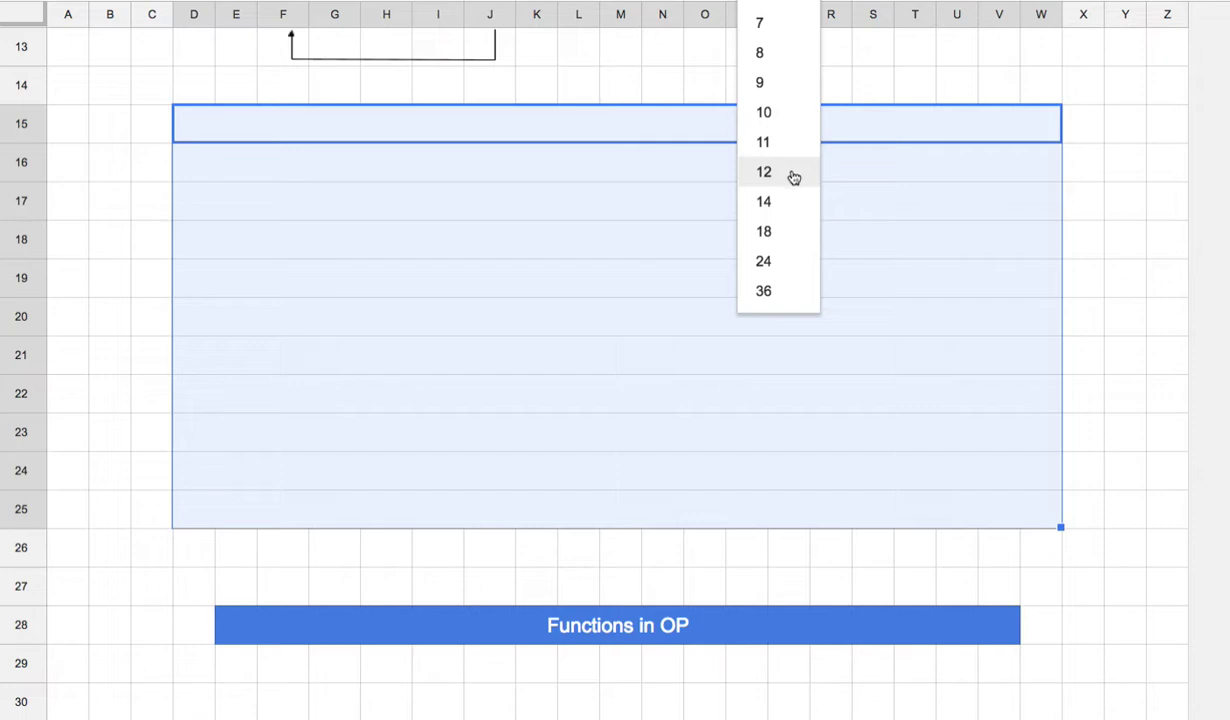
- Format the merged rows 15 to 25 with font size 12, left horizontal alignment and middle vertical alignment
left_click(792, 172)
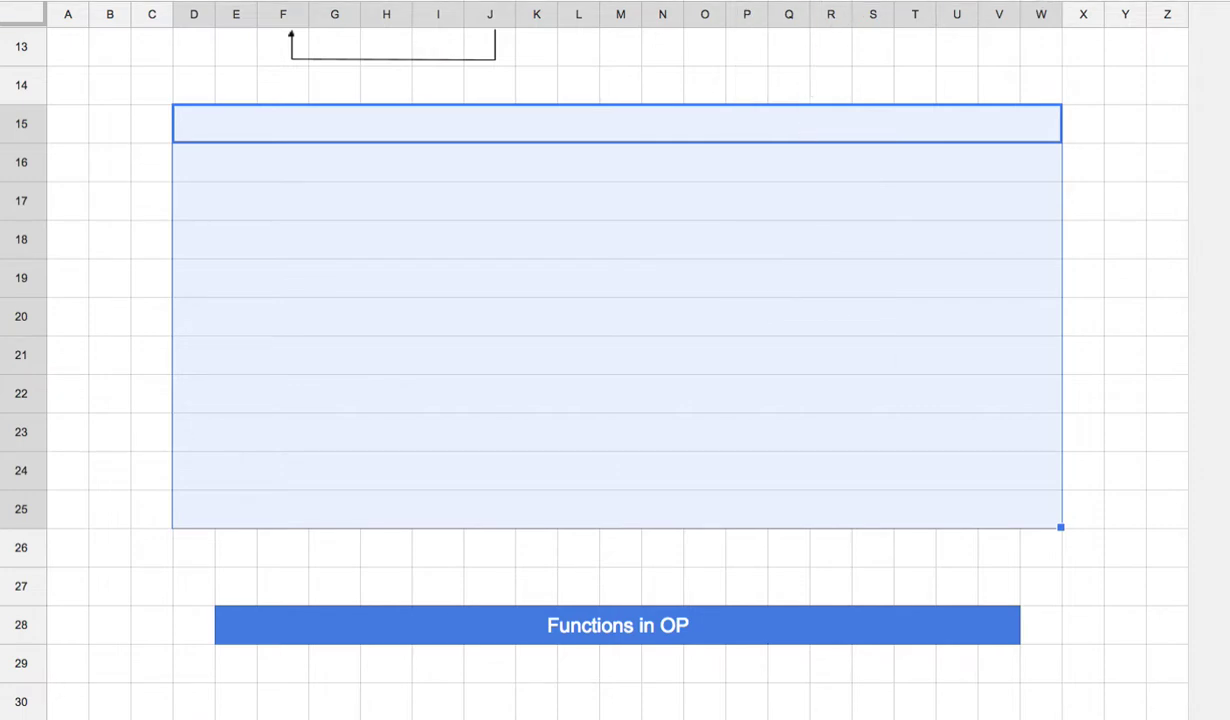
left_click(714, 6)
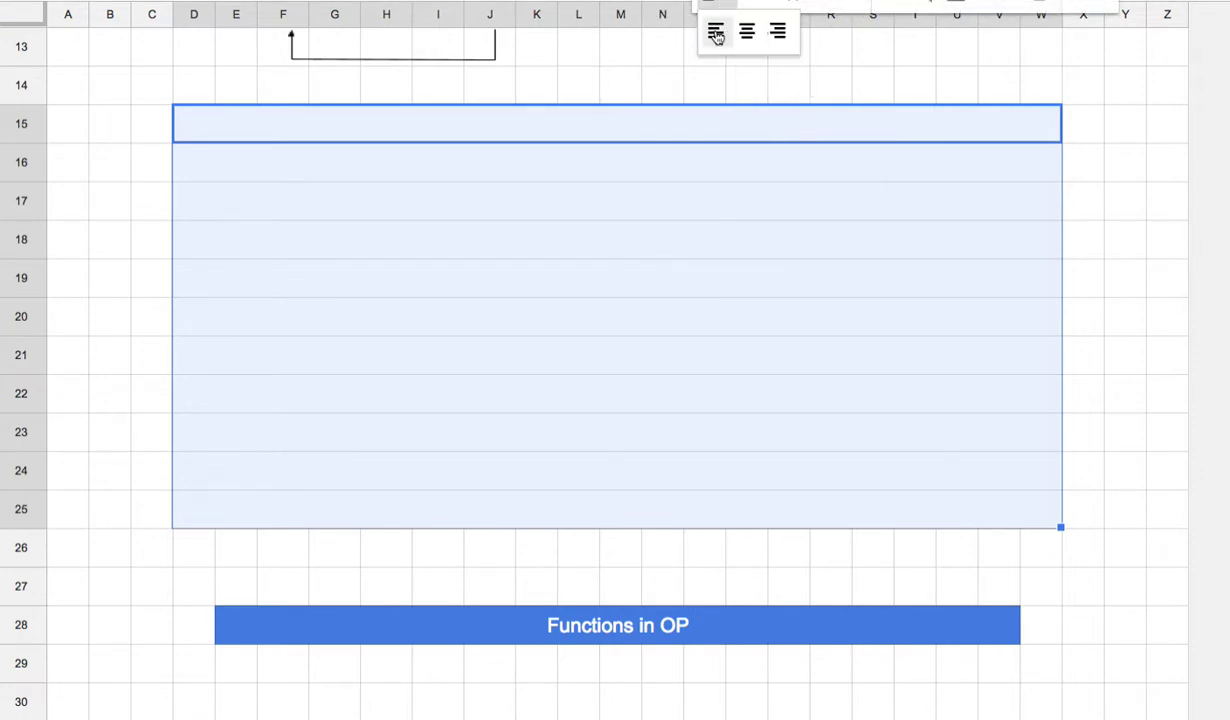
left_click(760, 8)
left_click(790, 30)
- Enter "1. 코딩의 달" in the merged cell of row 15
left_click(443, 125)
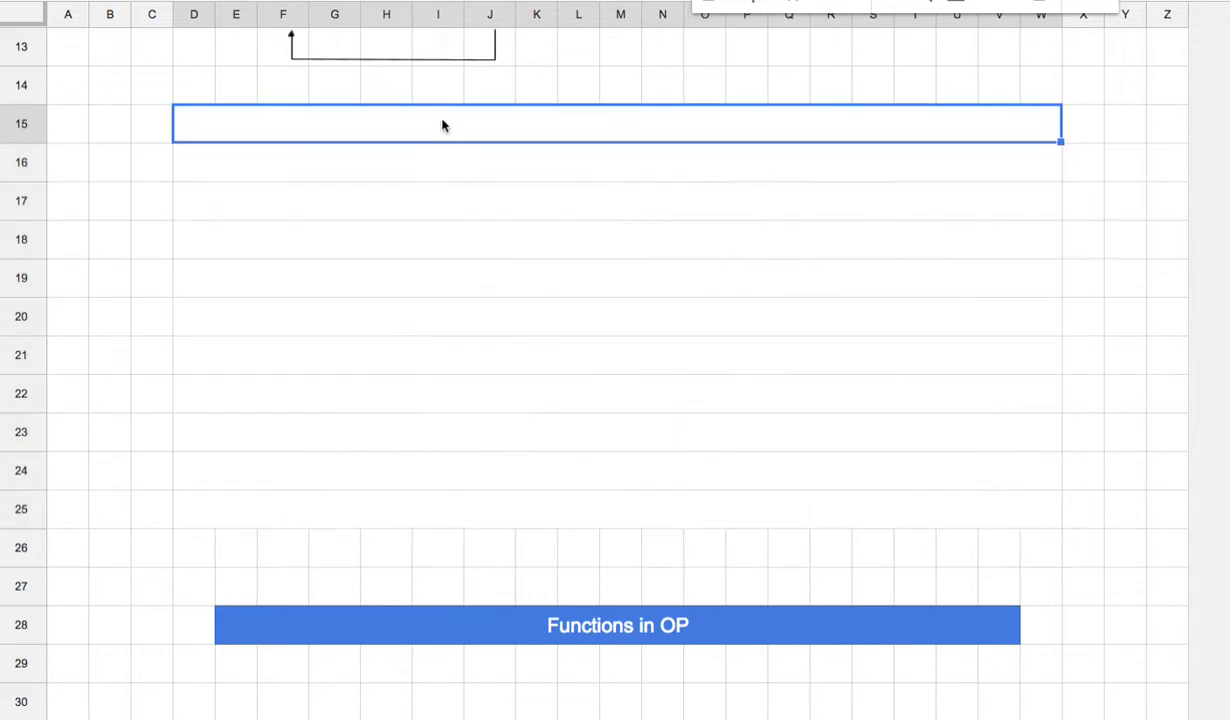
double_click(455, 135)
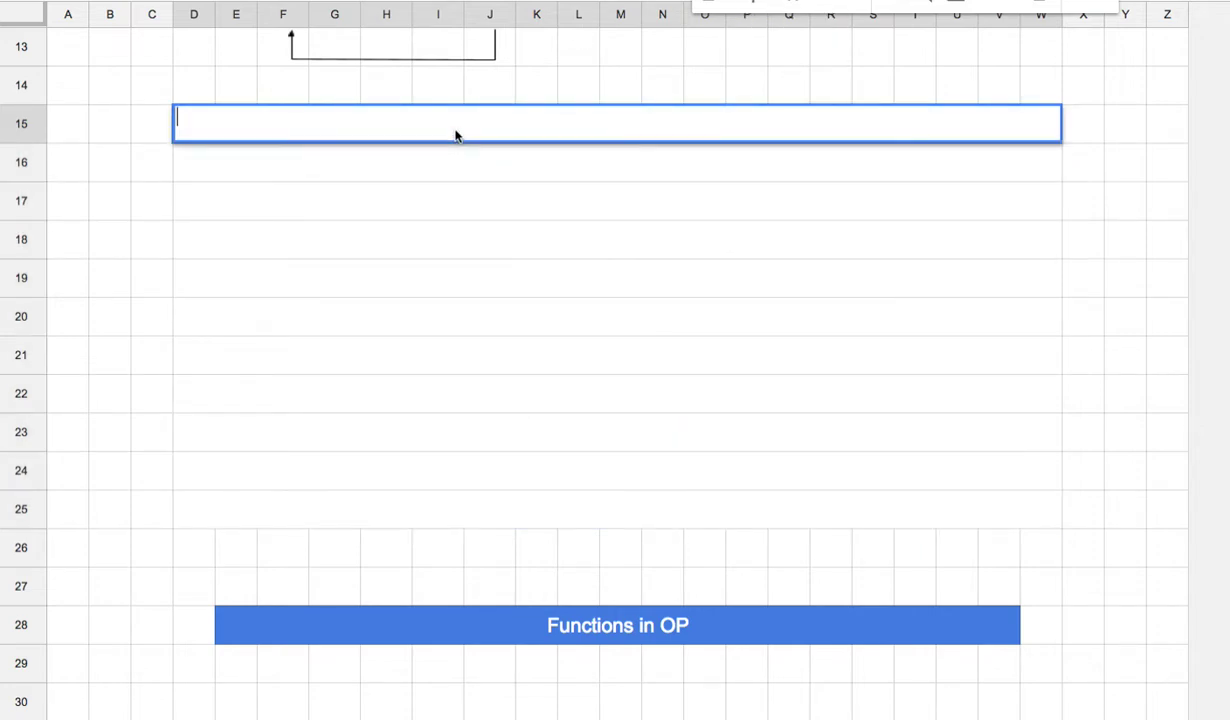
type("1. ")
type("코딩의 대")
type("ㄹ")
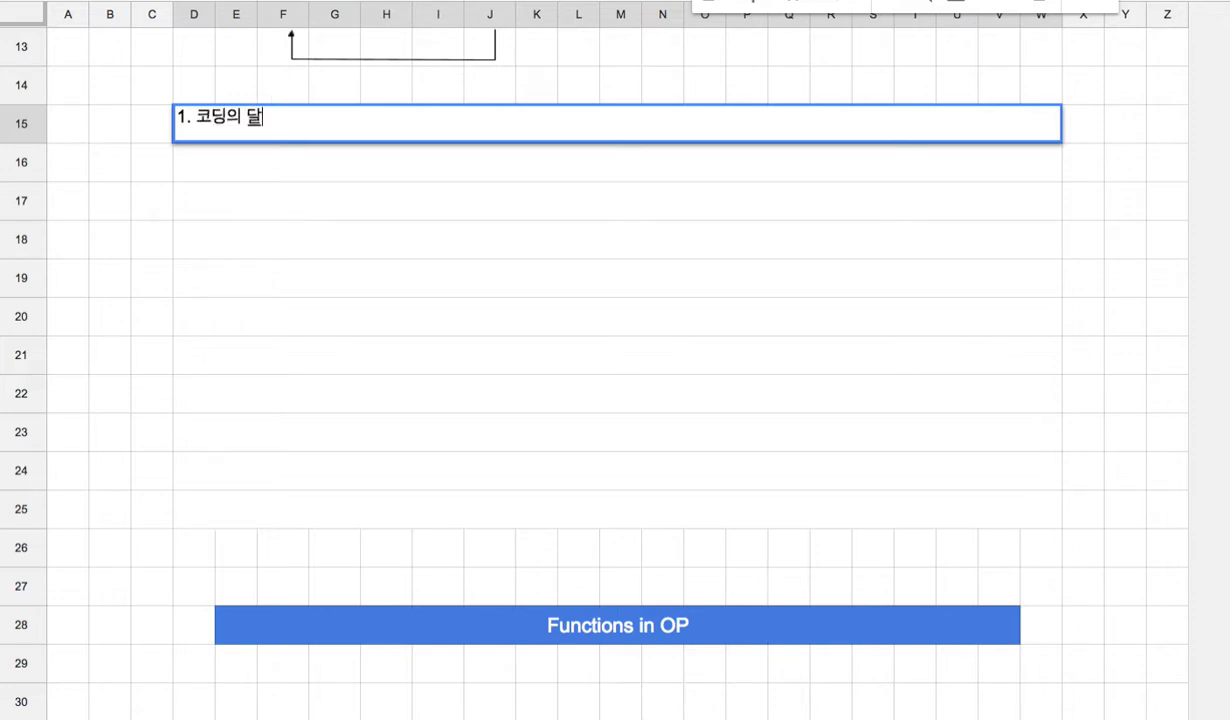
- Insert "8월은 " before "코딩의 달" in the row 15 text
key("Left")
key("Left")
key("Left")
key("Left")
key("Left")
type("8월은")
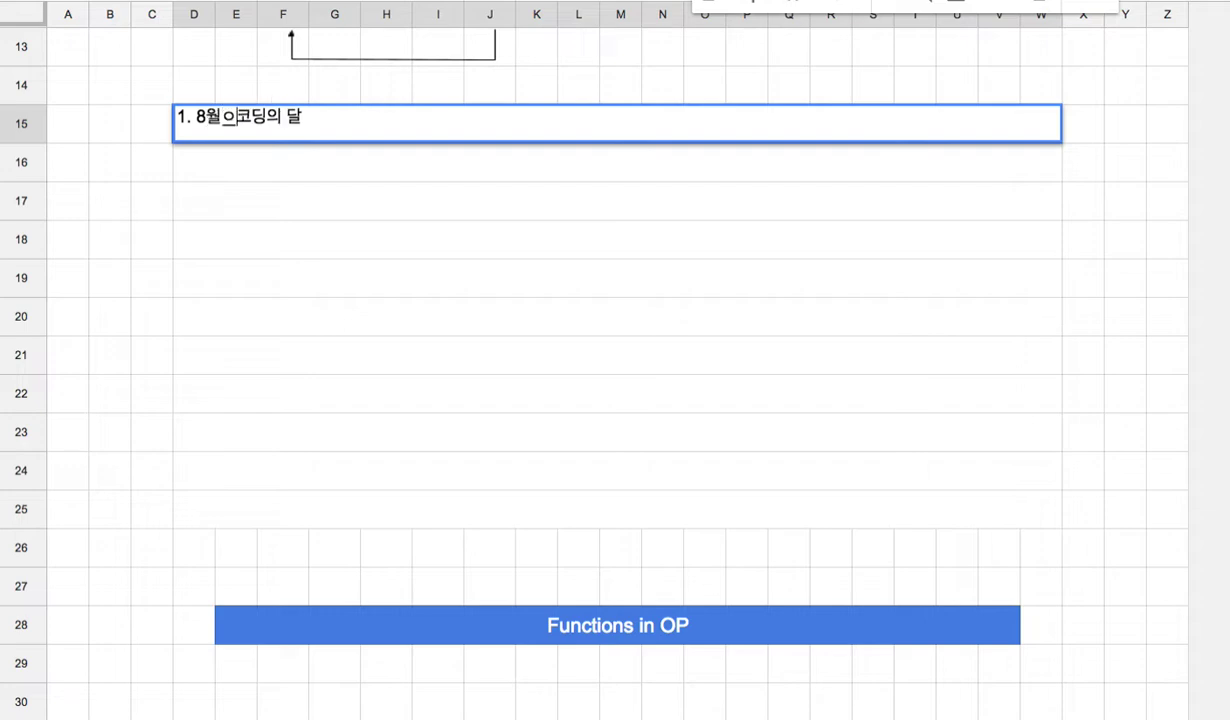
- Append ": 강의는 Cycle.js, Coding" to the end of the row 15 text
left_click(476, 126)
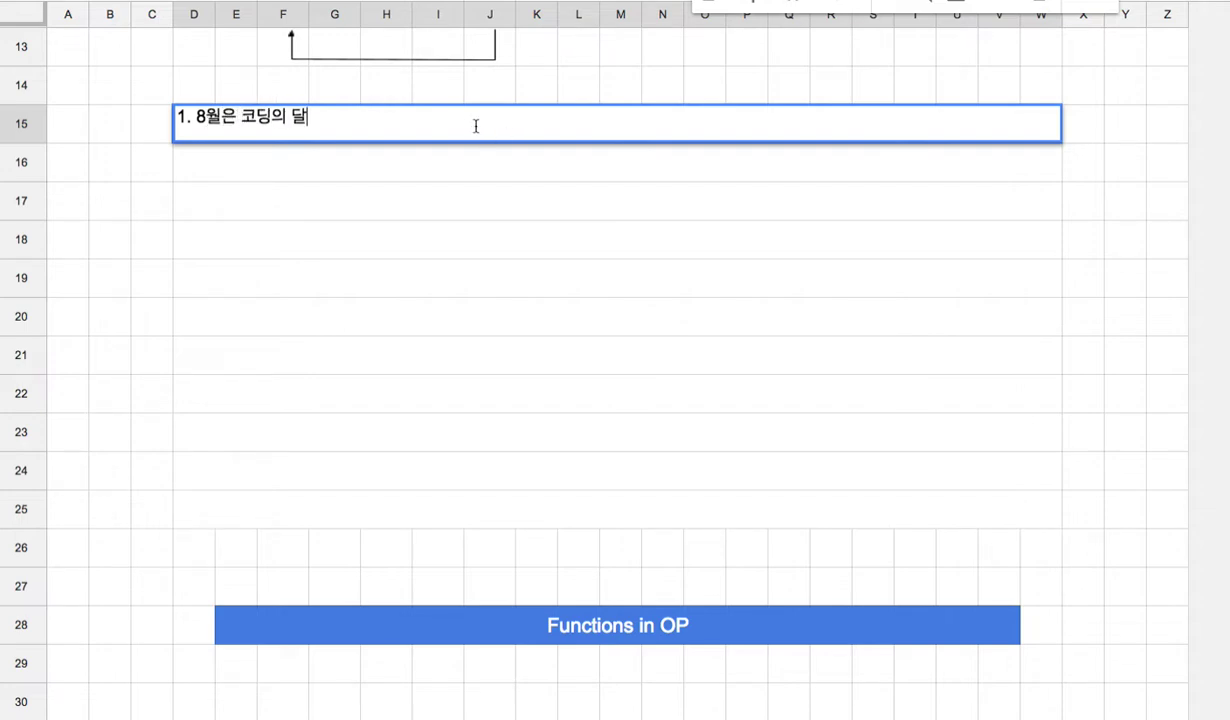
type(": 강의는 Cycle.js")
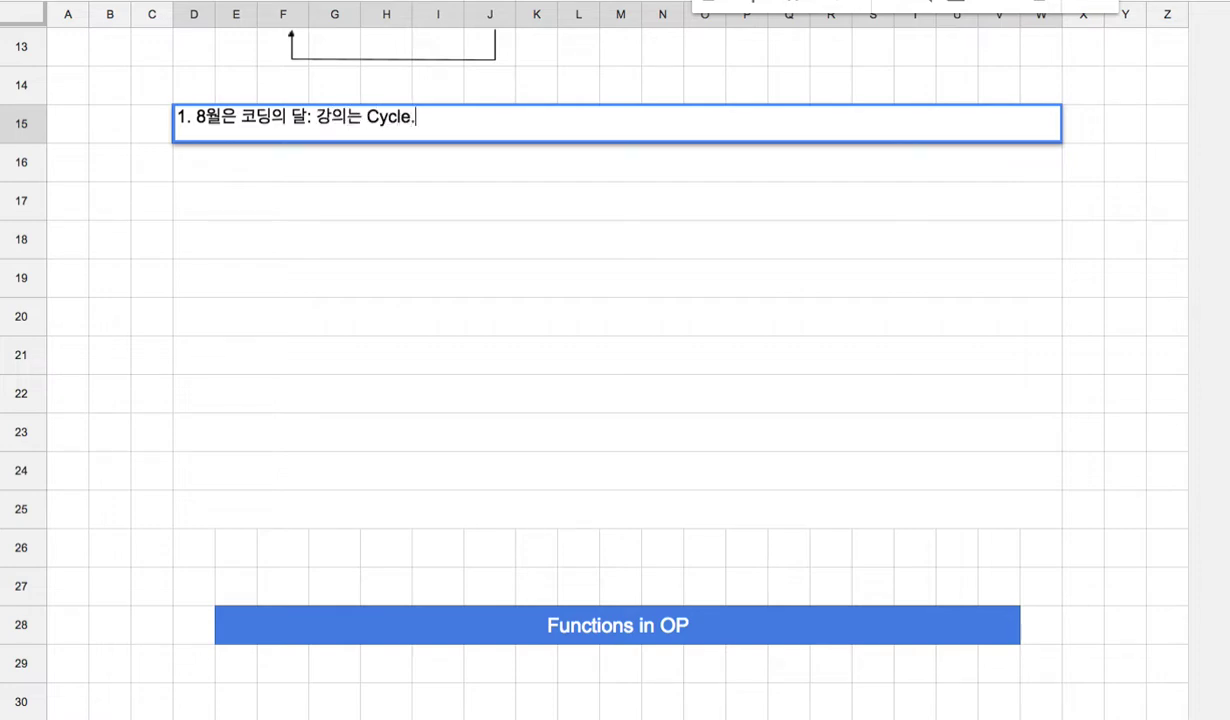
type(", Coding")
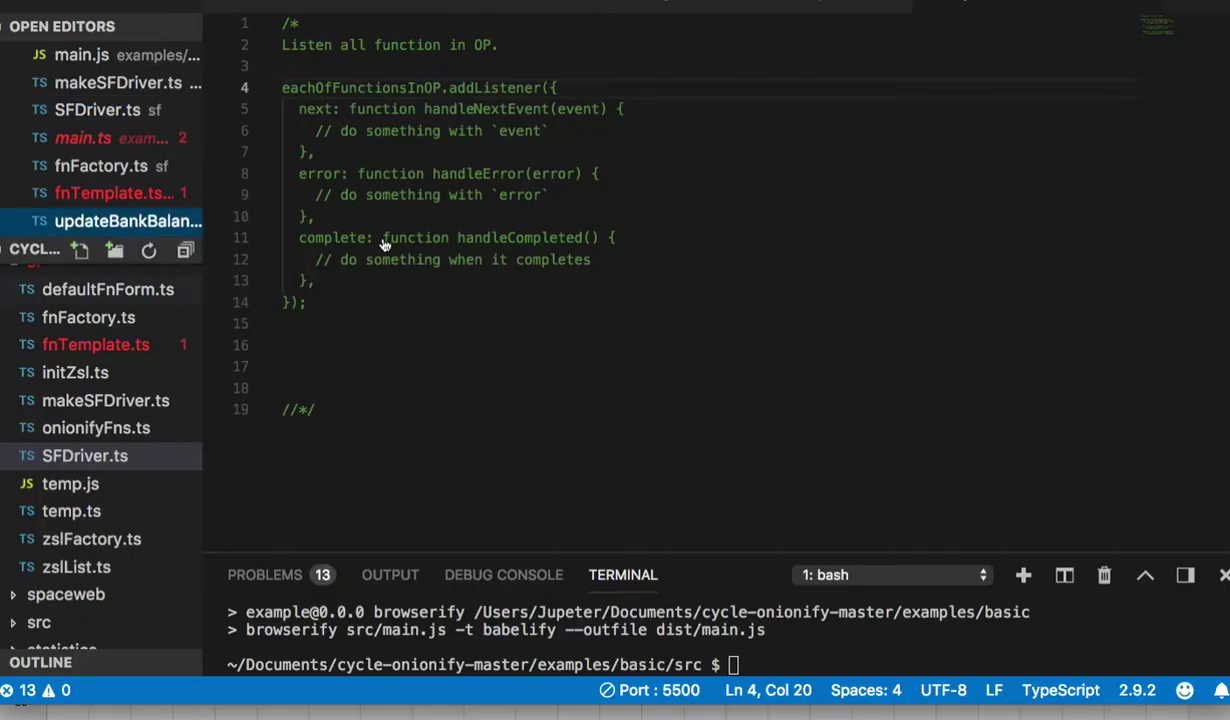
- Switch to Visual Studio Code and close all the open editors
left_click(155, 218)
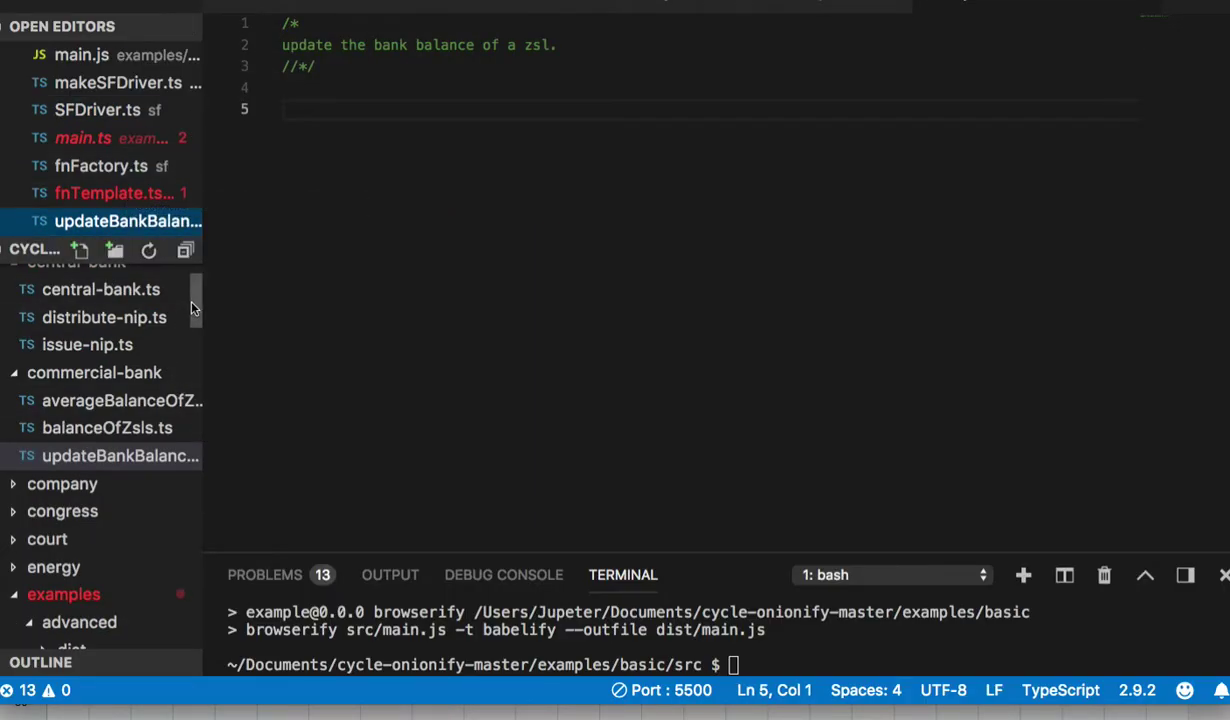
scroll(184, 289, "up", 3)
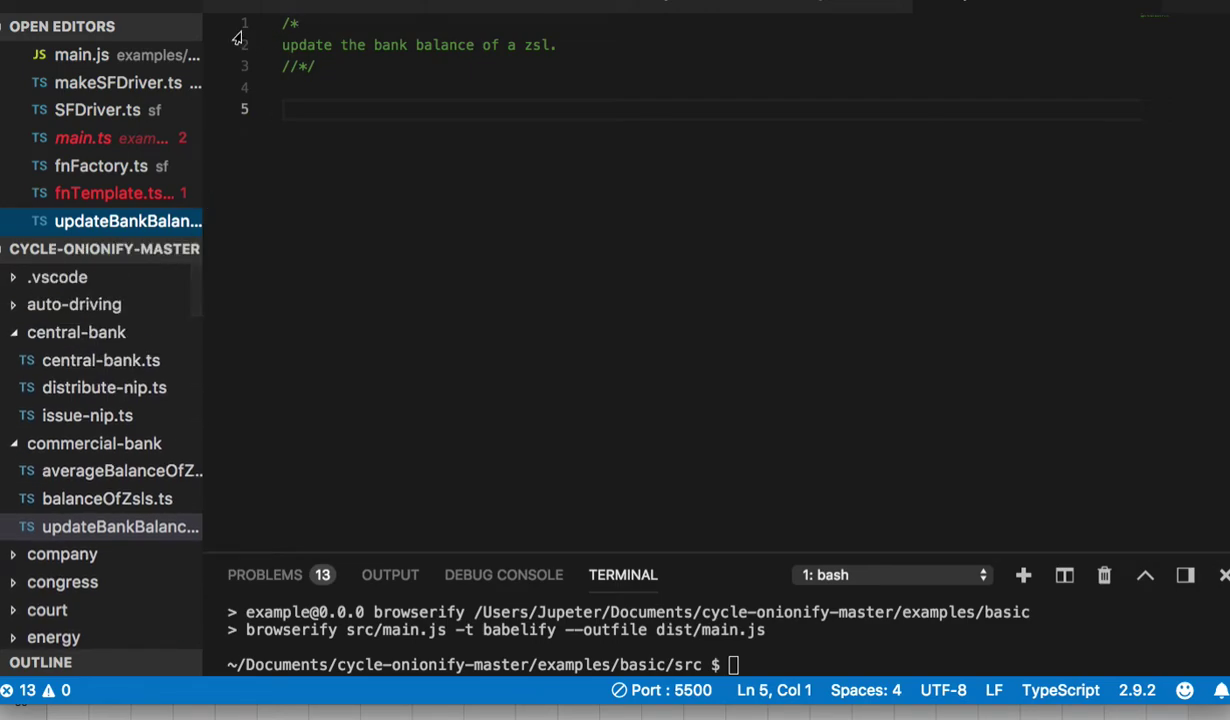
left_click(183, 26)
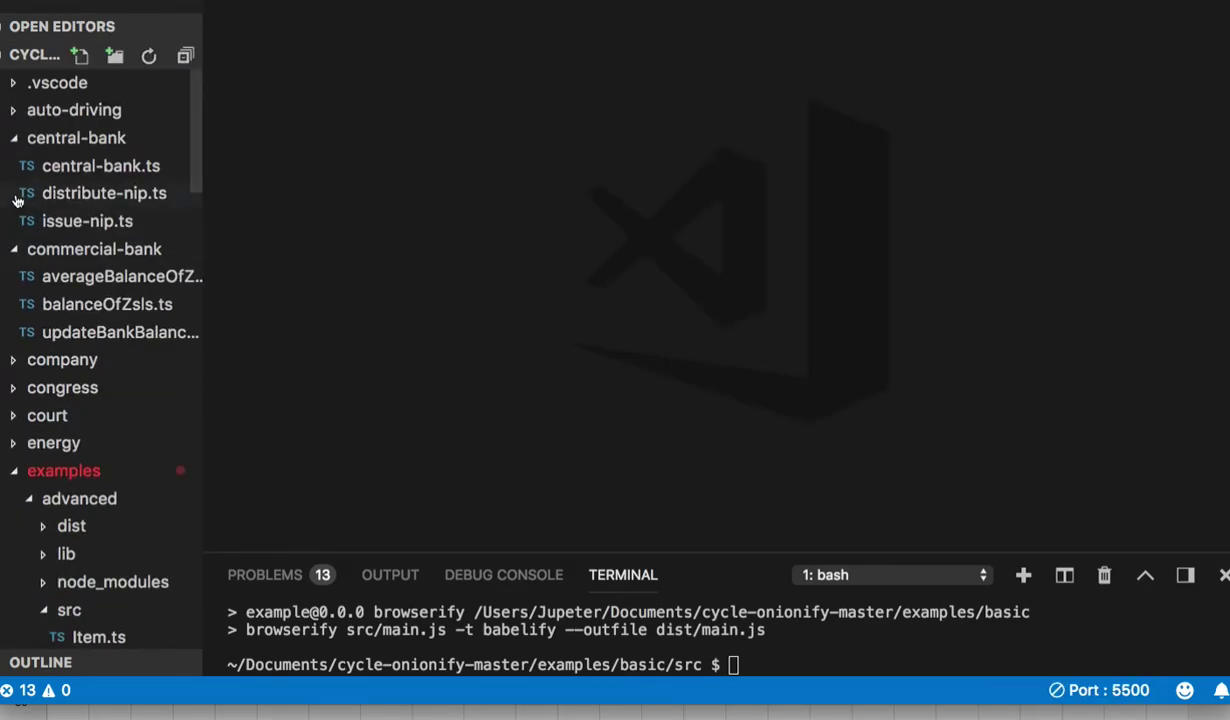
- Collapse the central-bank, commercial-bank, examples and sf folders in the project tree
left_click(16, 137)
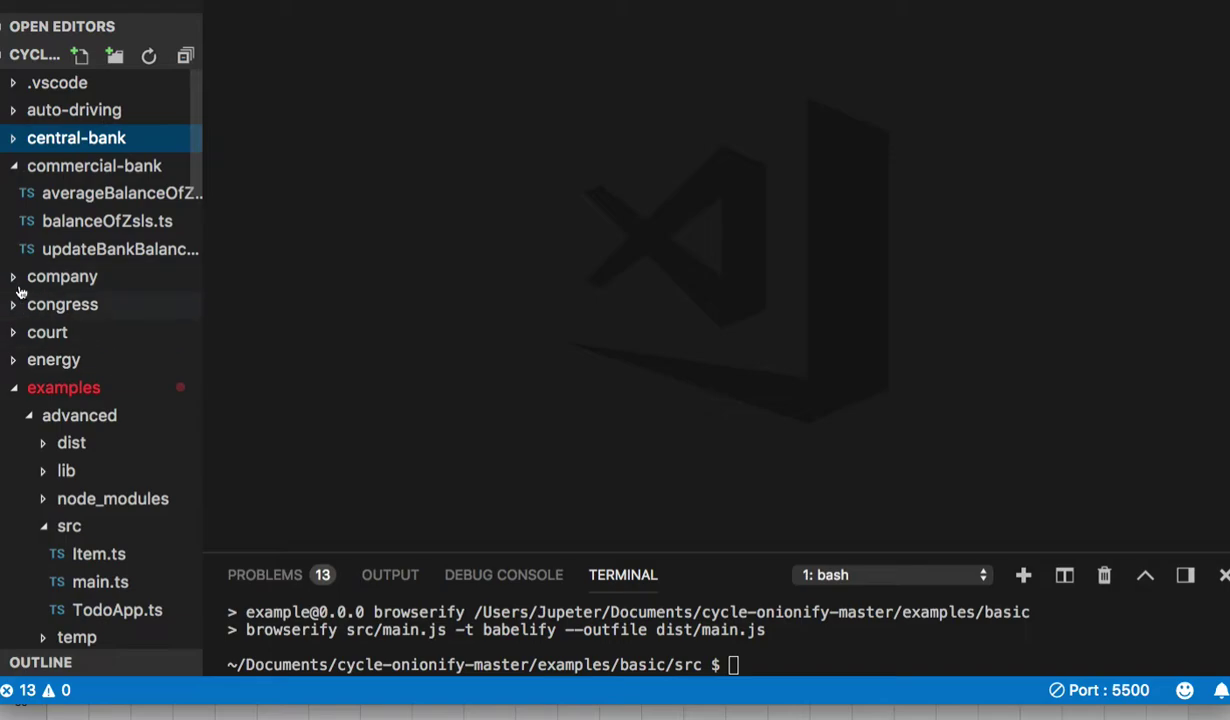
left_click(14, 166)
left_click(14, 306)
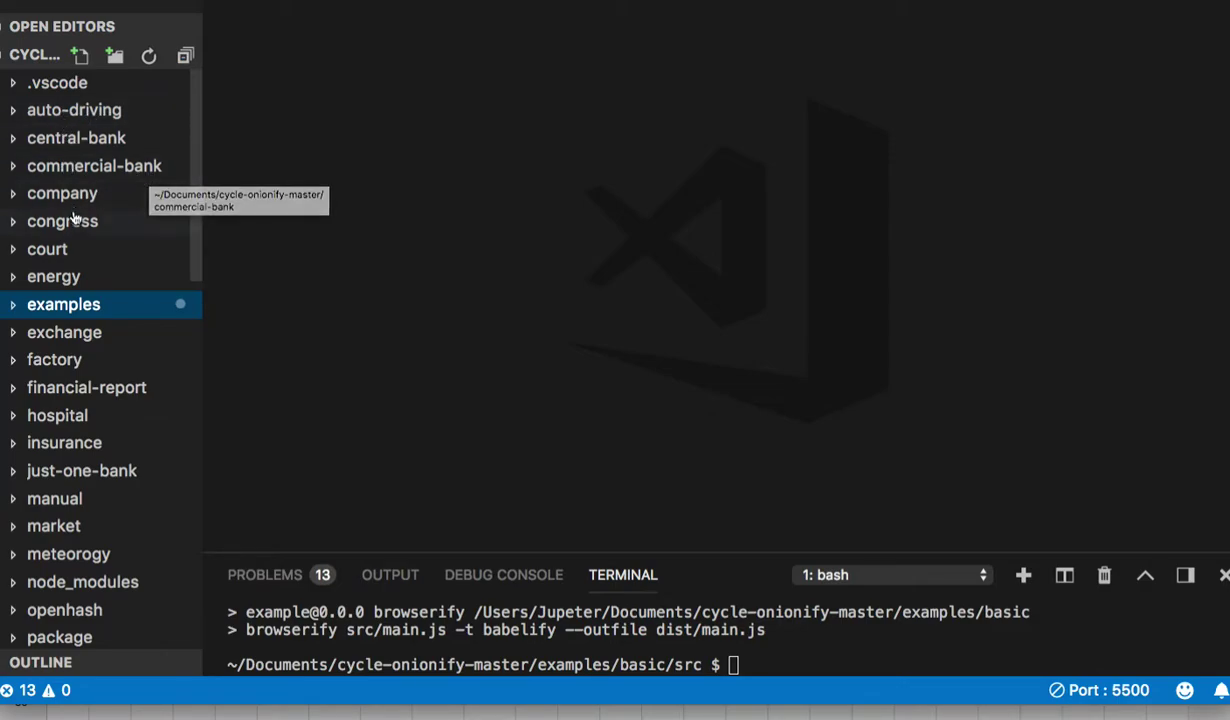
scroll(194, 278, "down", 10)
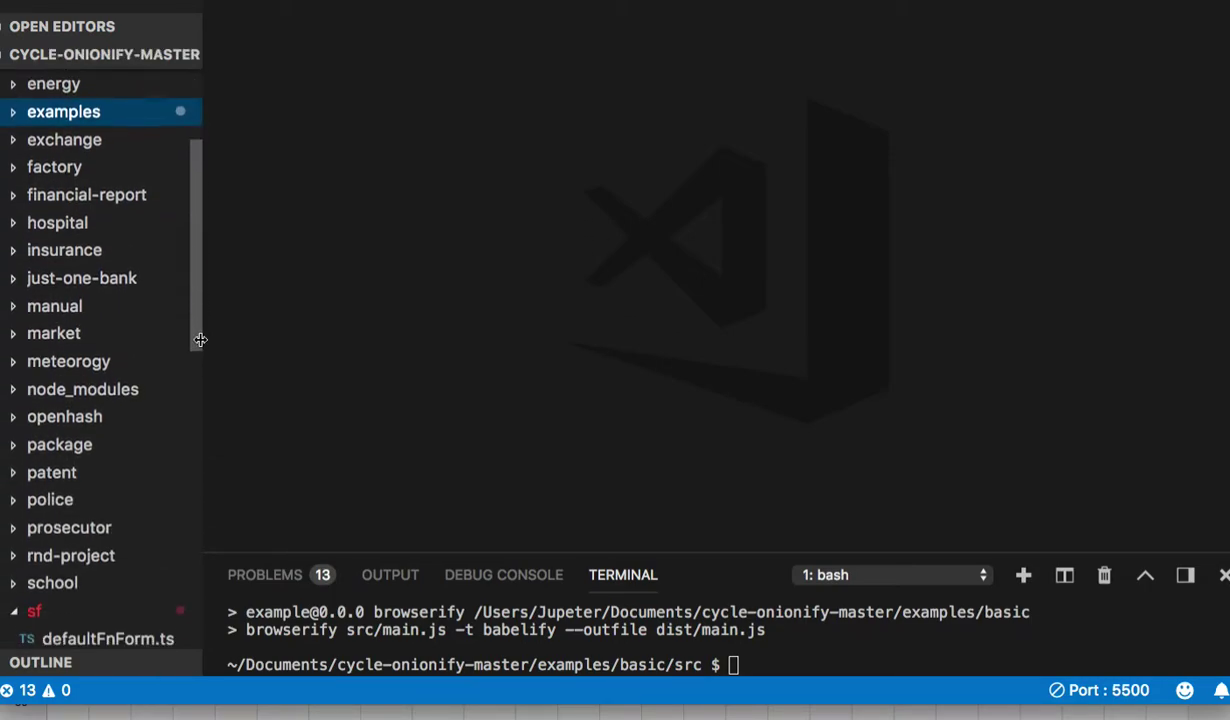
scroll(204, 400, "down", 2)
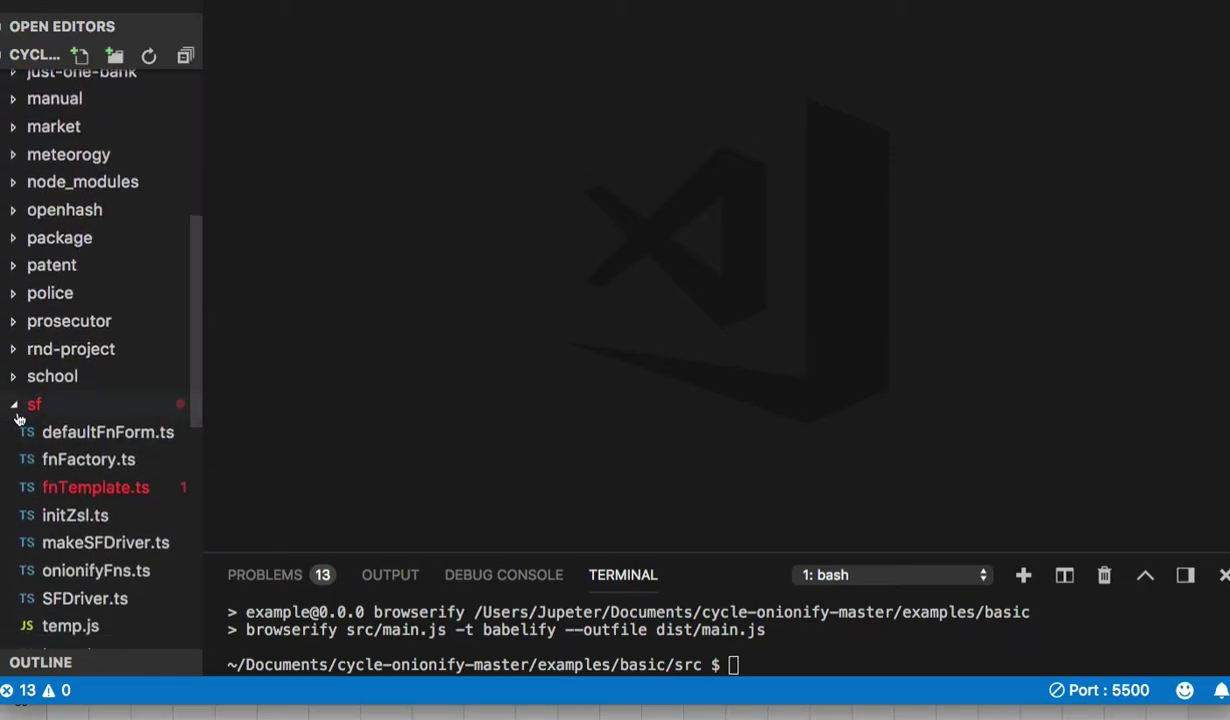
left_click(18, 404)
scroll(190, 370, "down", 1)
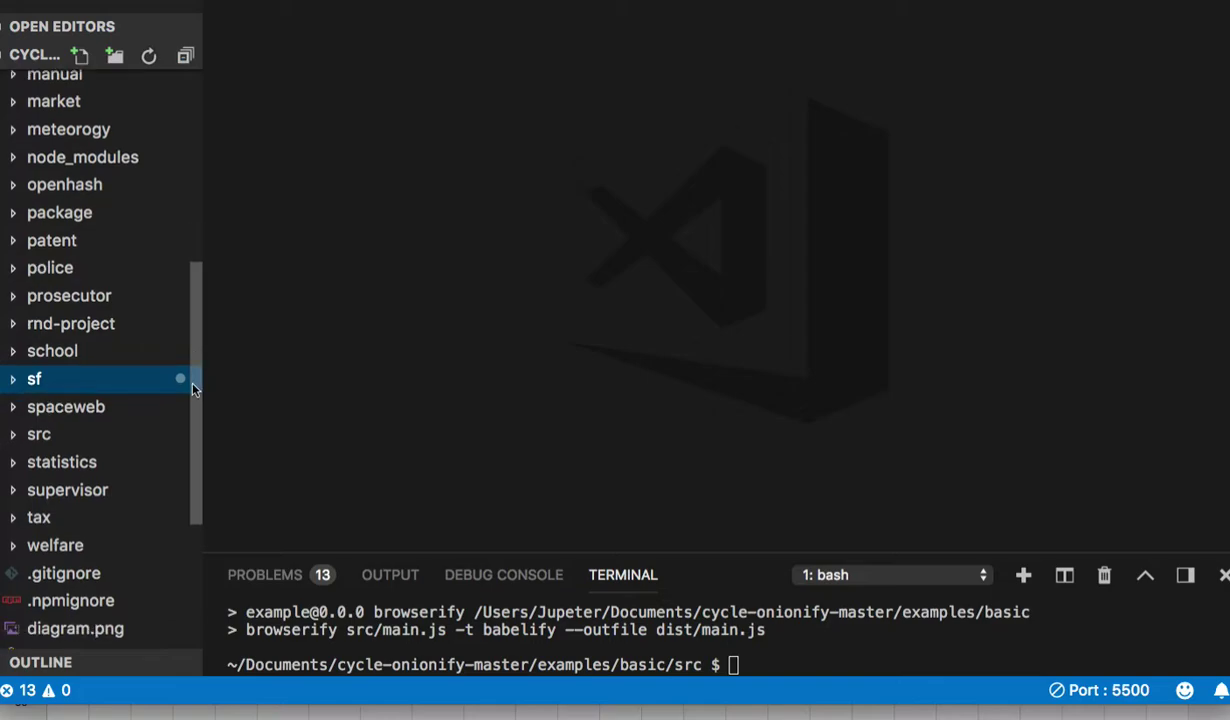
- Look through the project's folder list and examine the files in the financial-report and sf folders
scroll(185, 368, "up", 1)
scroll(196, 370, "up", 1)
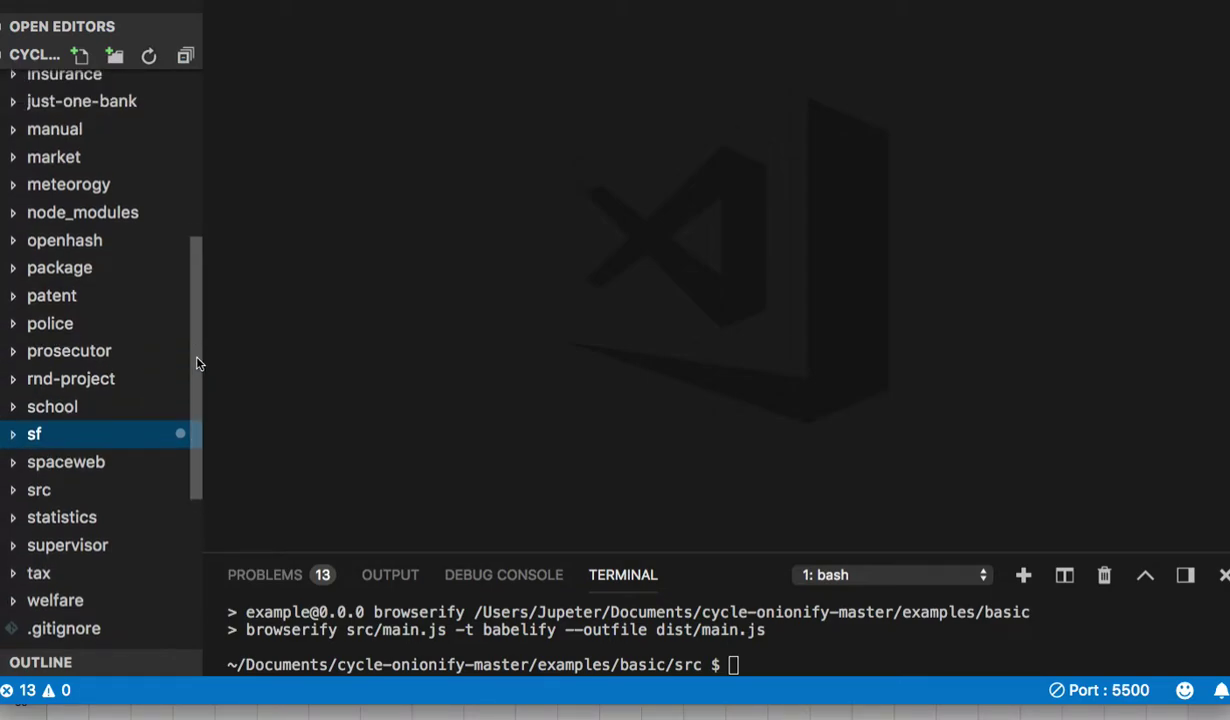
scroll(200, 310, "up", 5)
scroll(210, 200, "up", 2)
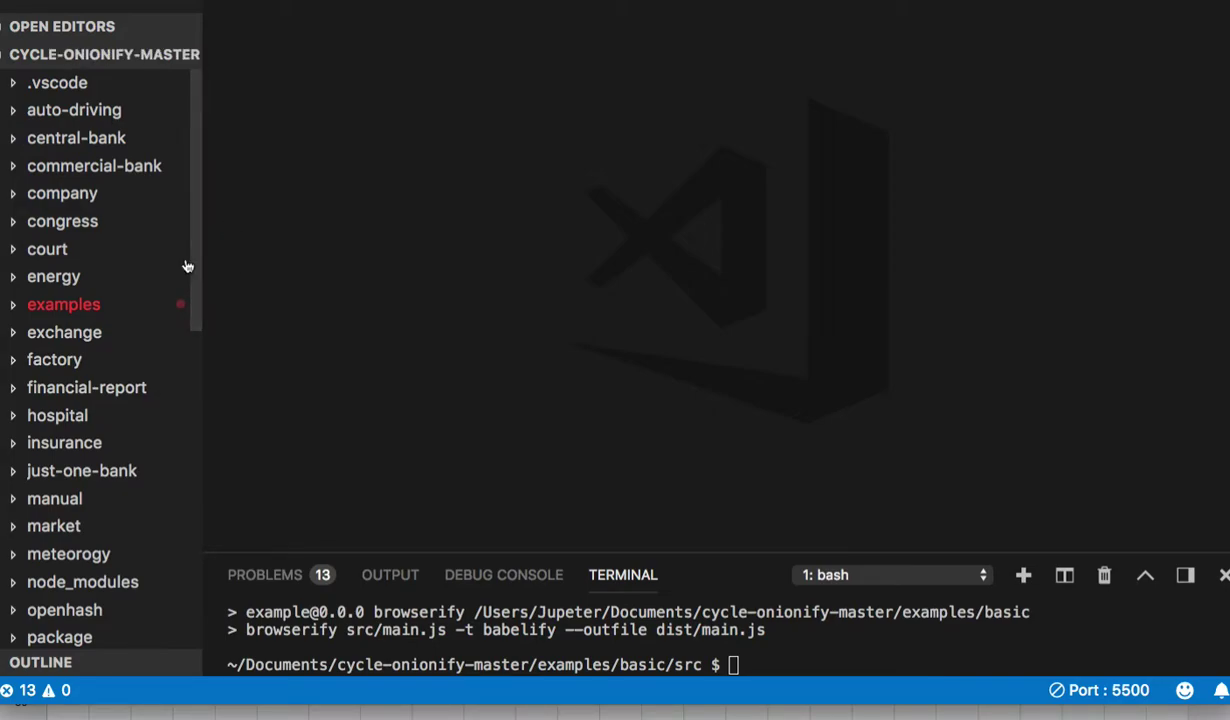
left_click(100, 390)
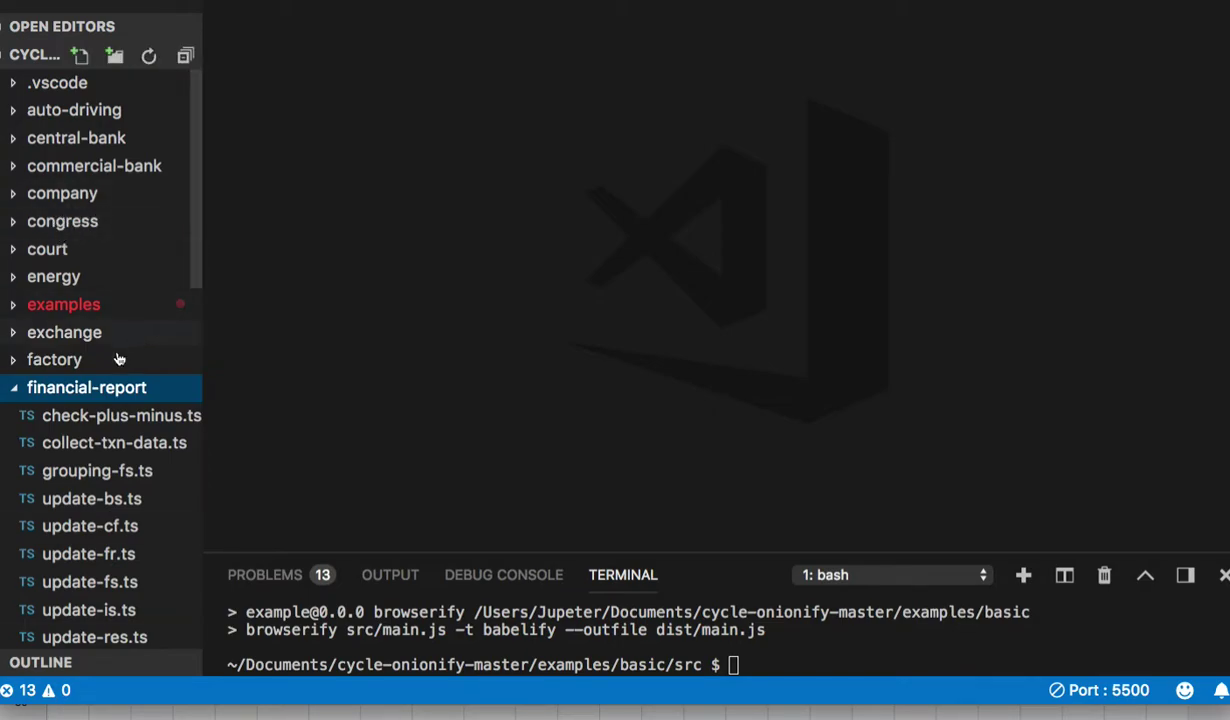
left_click(15, 388)
left_click_drag(193, 300, 214, 478)
left_click(15, 411)
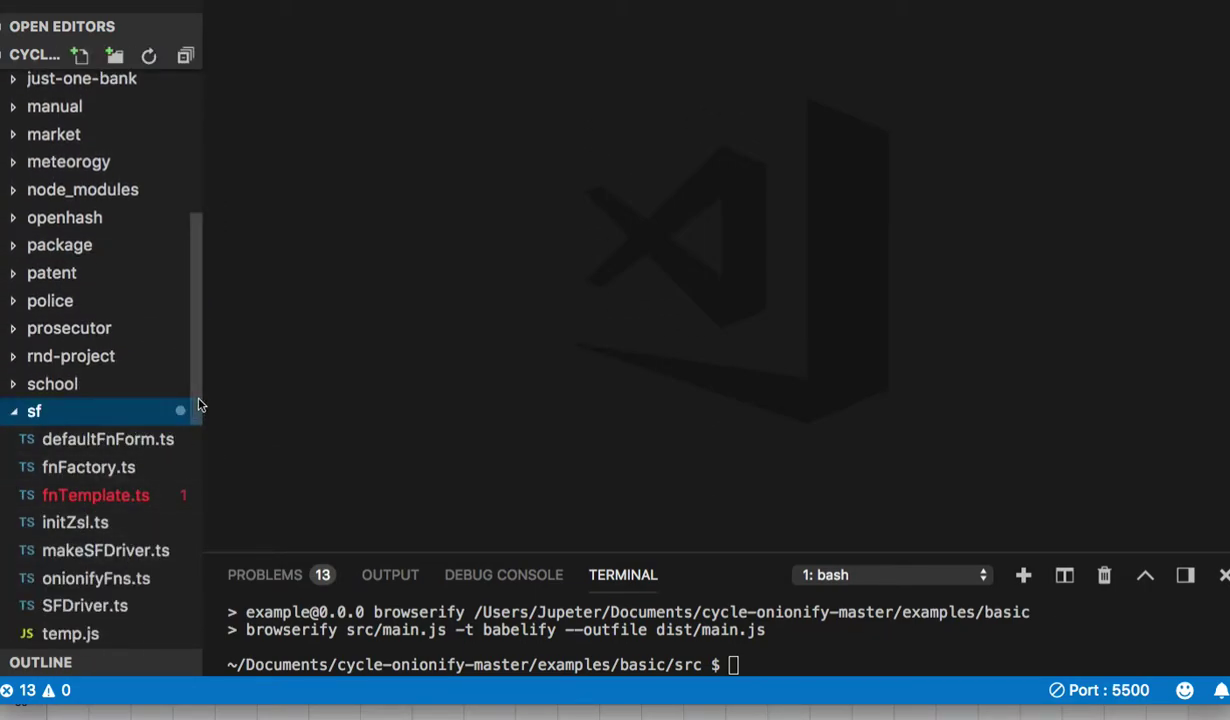
left_click_drag(190, 381, 193, 483)
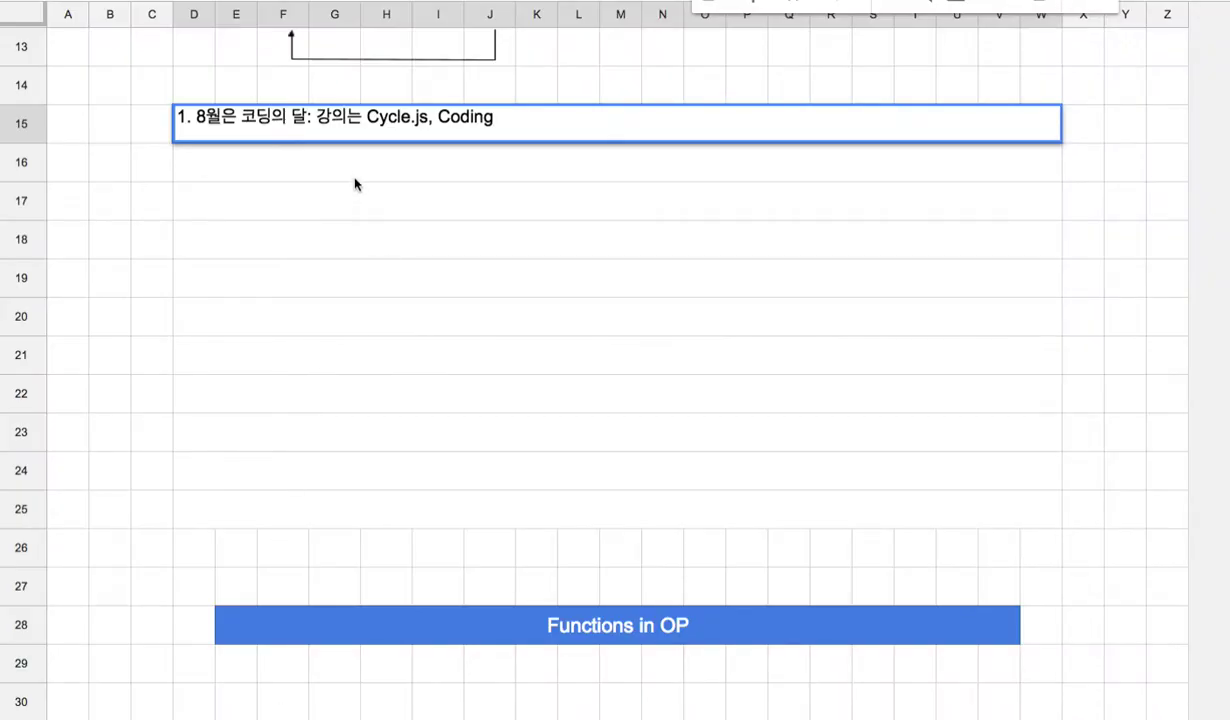
- Return to the Google Sheets spreadsheet and begin the row 16 entry with "2. 8월 첫주는"
left_click(354, 175)
type("2. ")
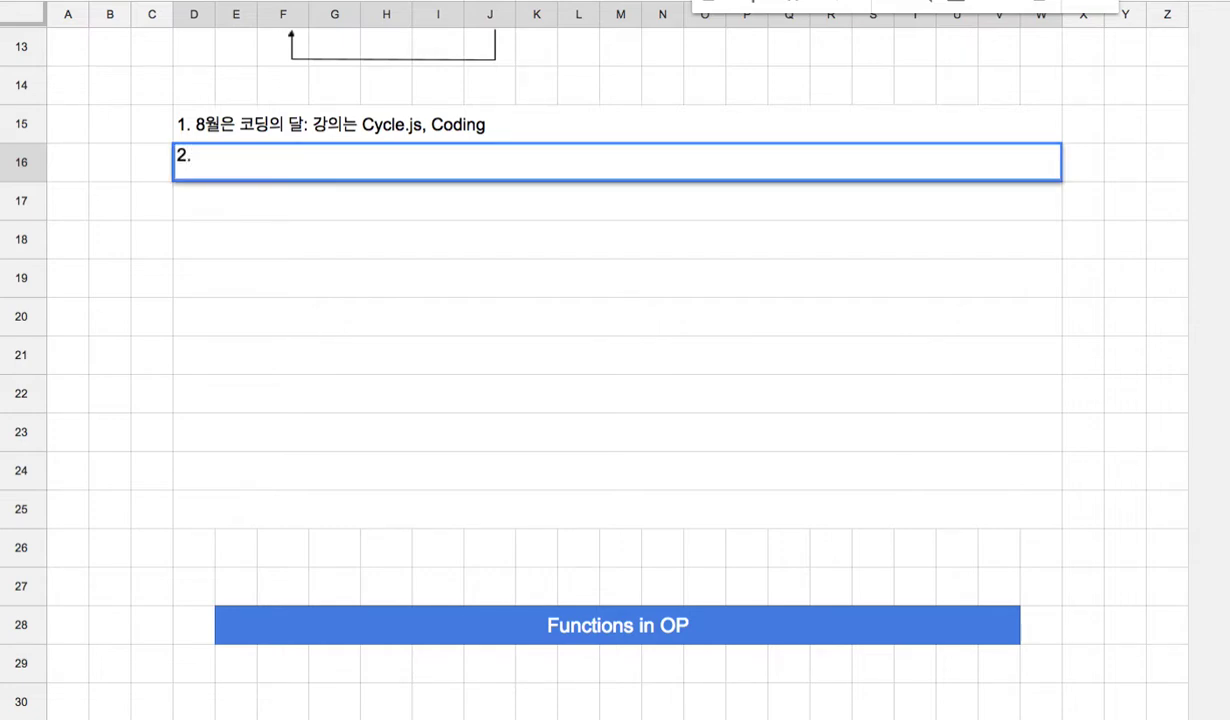
type("8dn")
key("BackSpace")
key("BackSpace")
type("우jf 첫주")
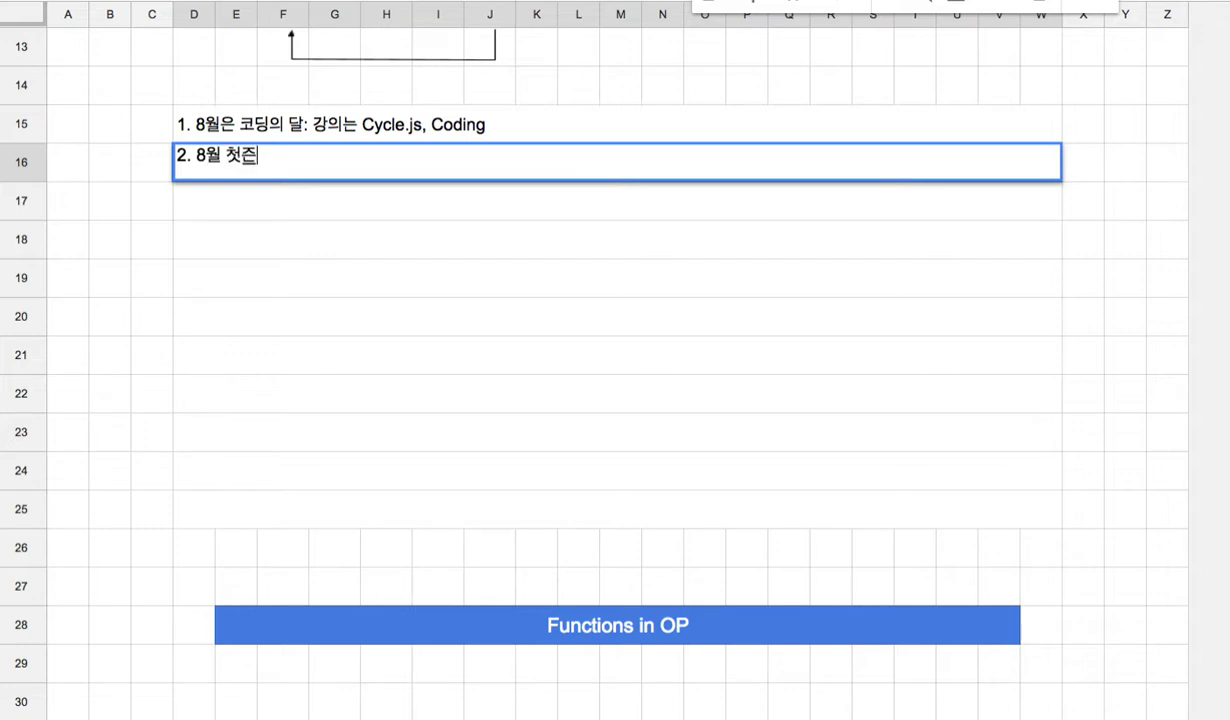
key("BackSpace")
key("BackSpace")
type("주는 ")
- Complete the row 16 entry with "Social Functions paradigm"
type("X")
key("BackSpace")
type("Social ")
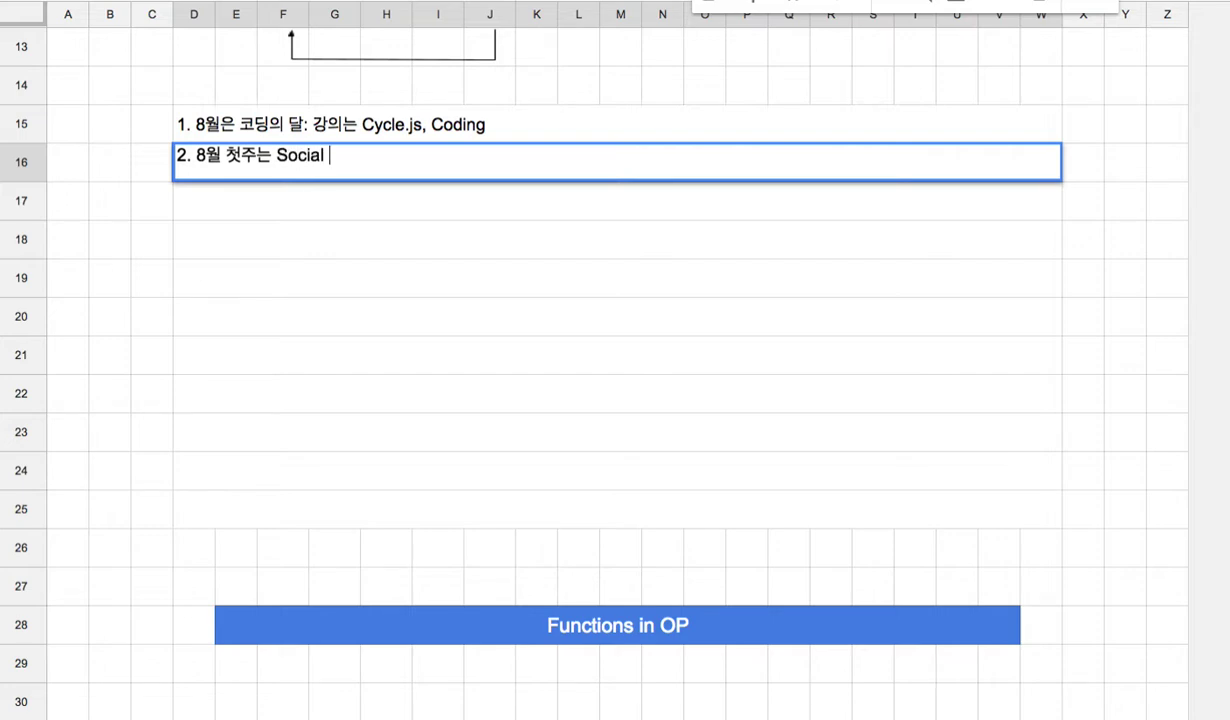
type("Functions p")
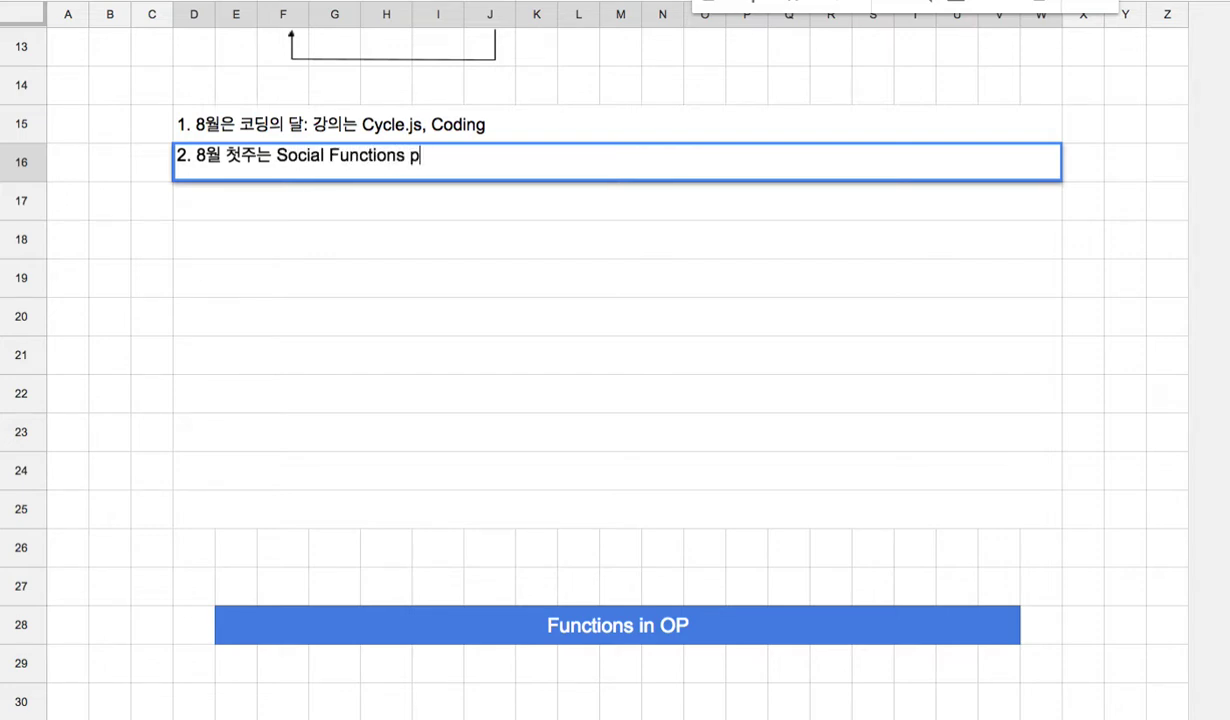
type("aradigm")
key("Return")
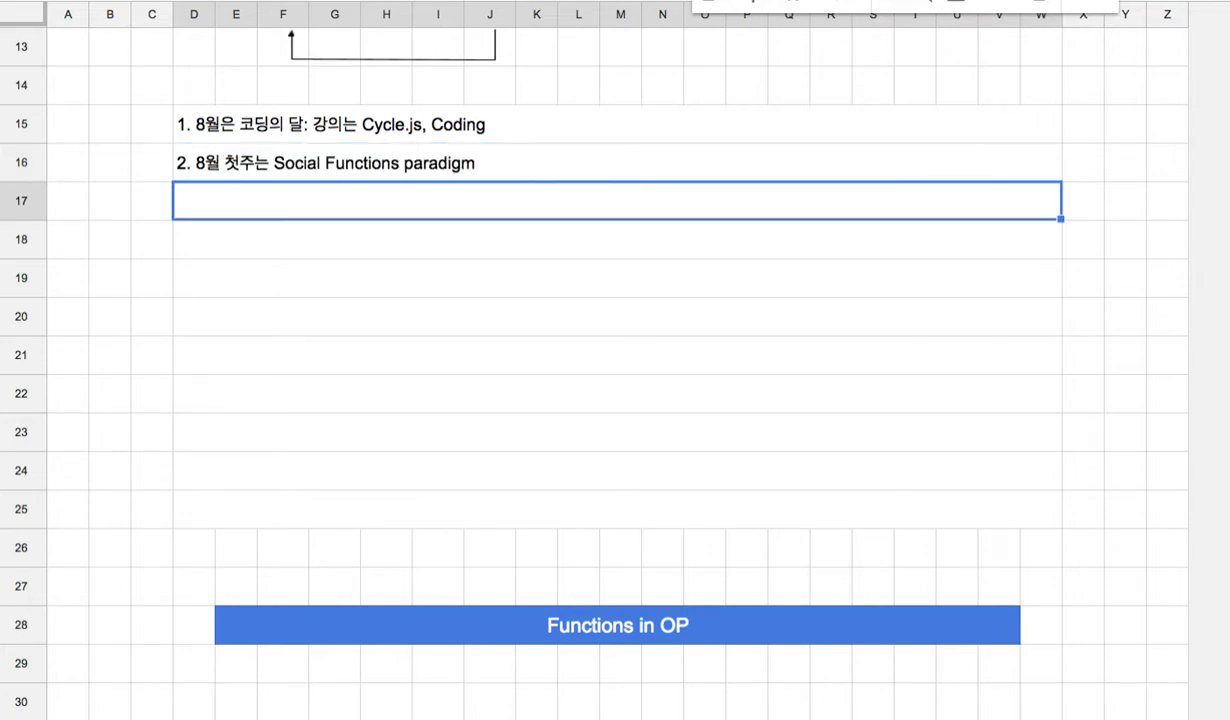
- Enter "3. 8월 둘째 주부터 하루에 하나 정도의 인프라 코딩 골격." in row 17
type("3. ")
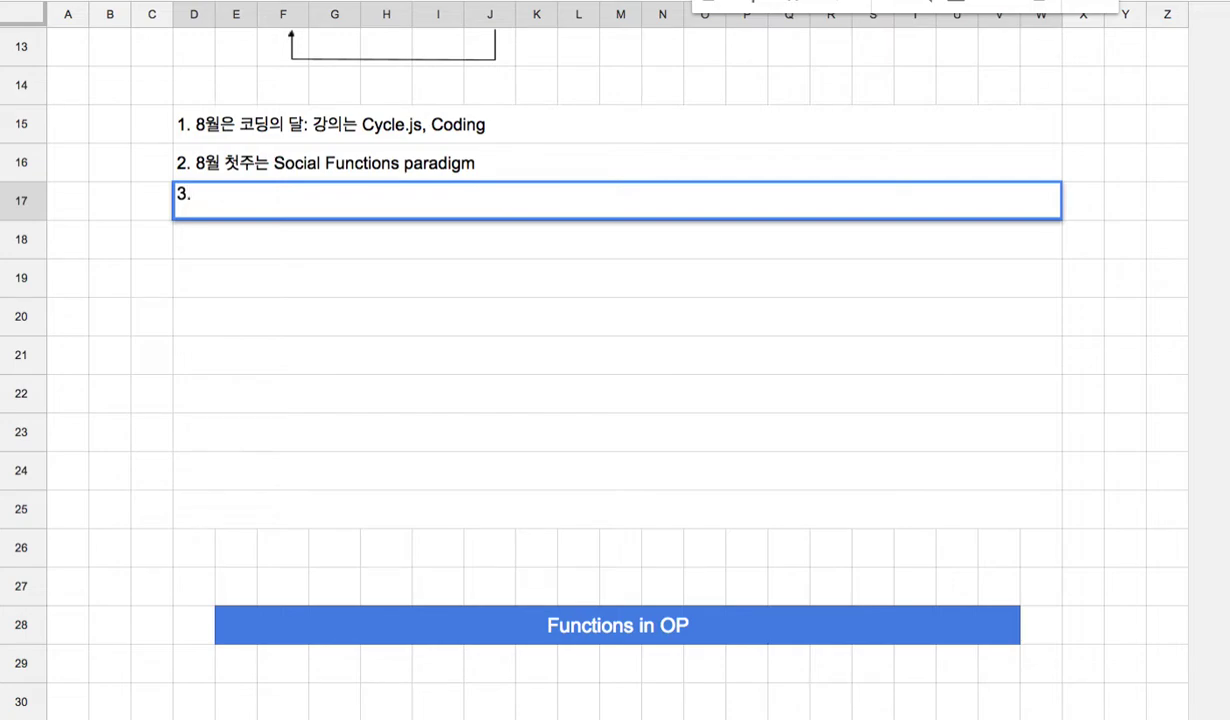
type("8dn")
key("BackSpace")
key("BackSpace")
type("우ㅓㄹ 둘 ")
type("째 주")
type("부터 하루에 하")
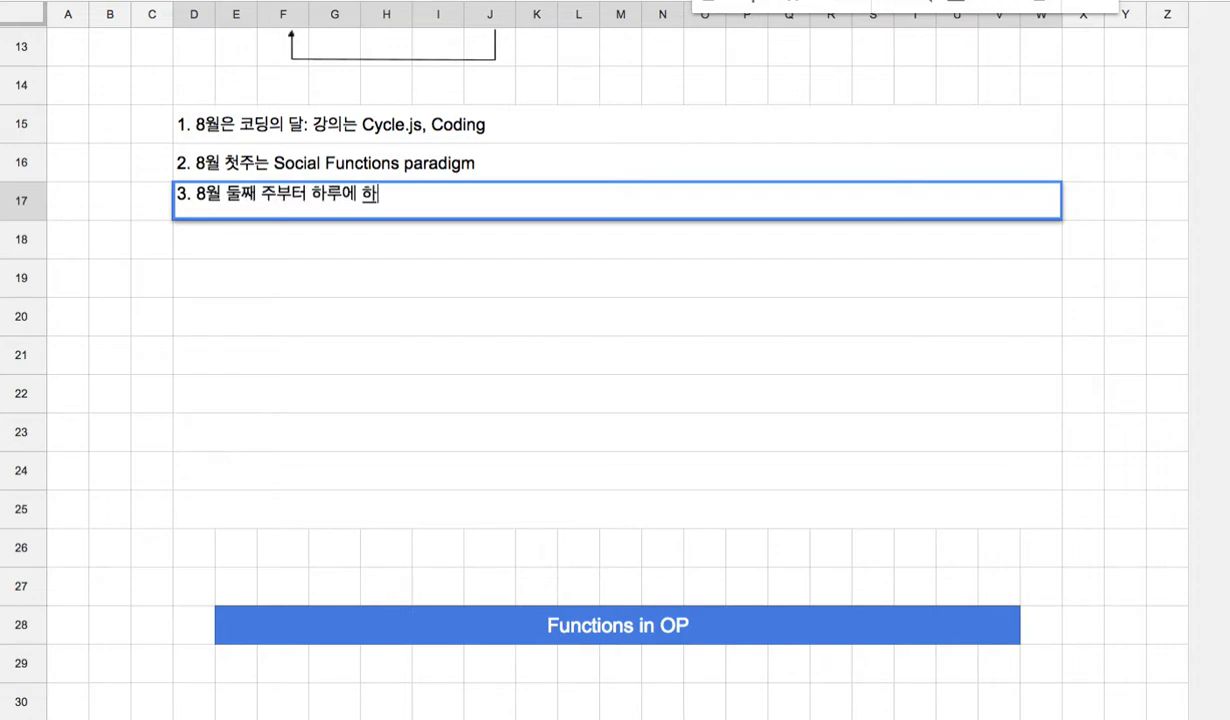
type("나 정도의")
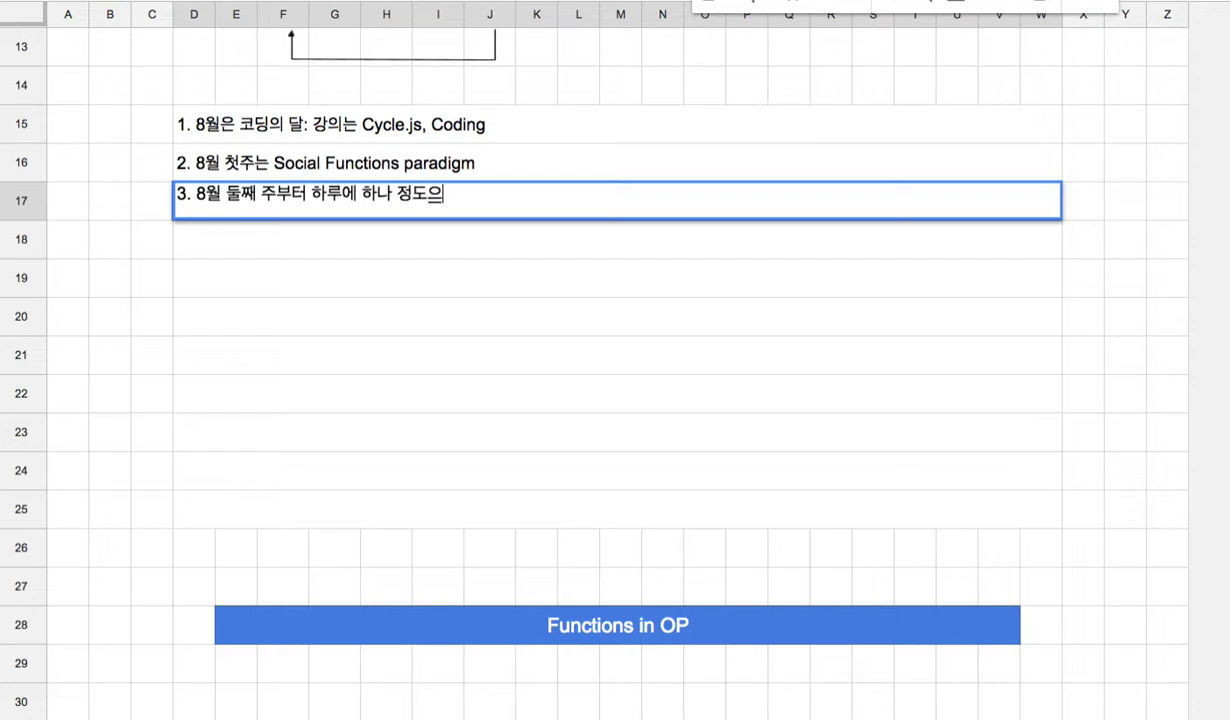
type(" 이ㄴ프라 코딩 공")
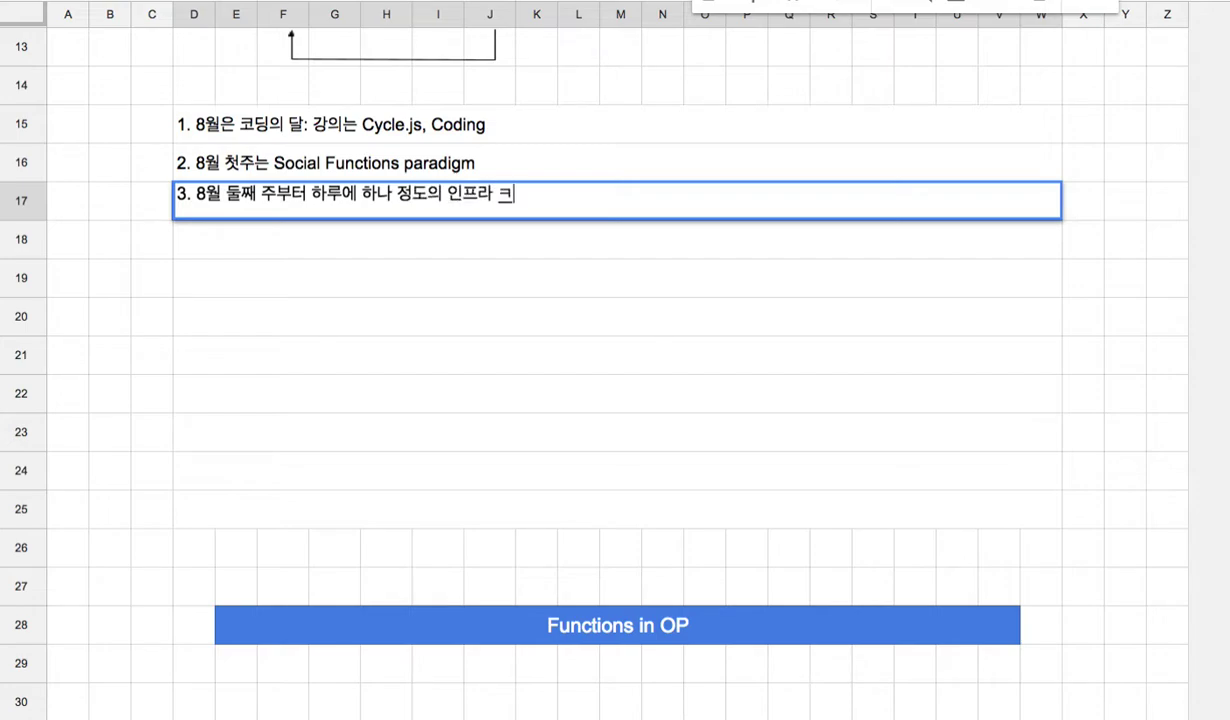
key("BackSpace")
type("ㄹ격")
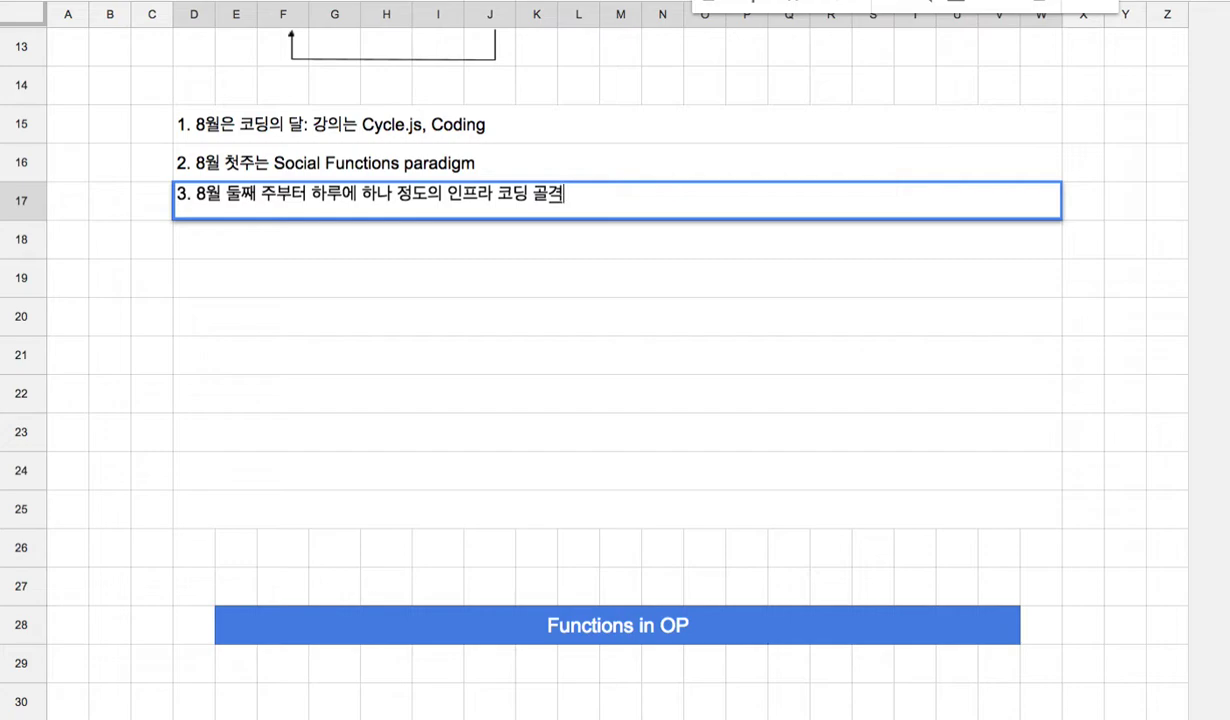
type(".")
- Enter "4. 8월 말까지 30개 인프라의 얼개를 코딩하는 것이 목표." in row 18
left_click(391, 245)
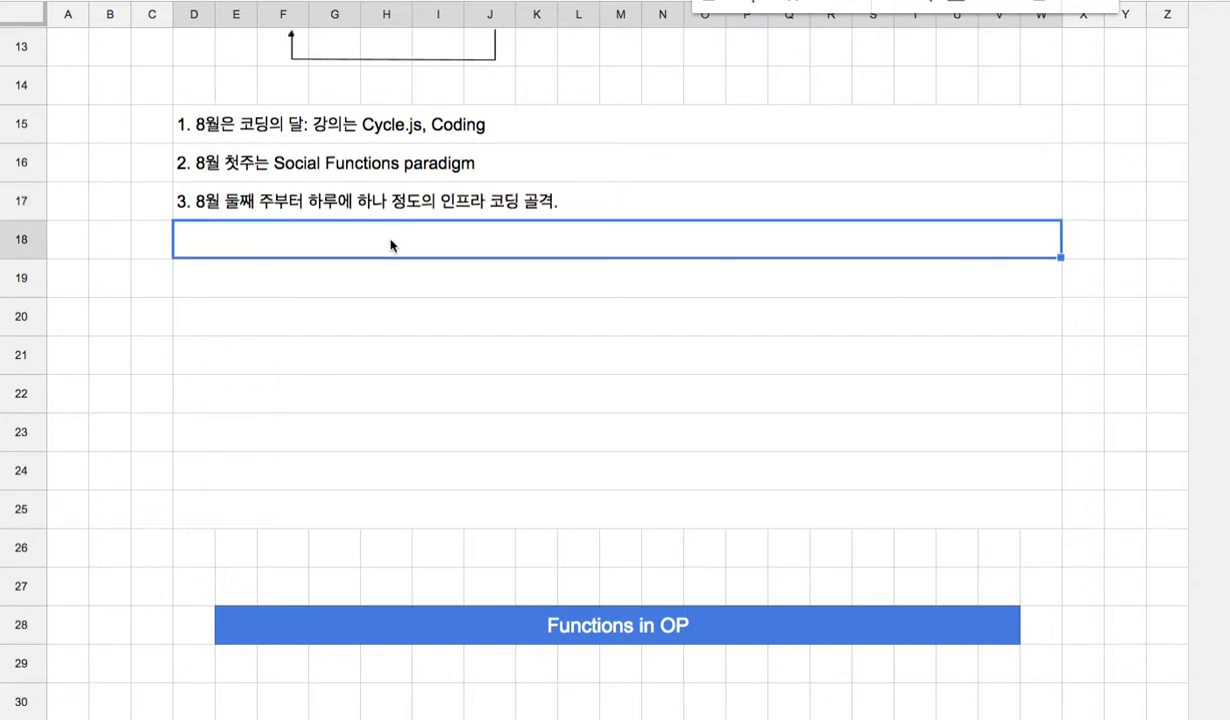
type("4.")
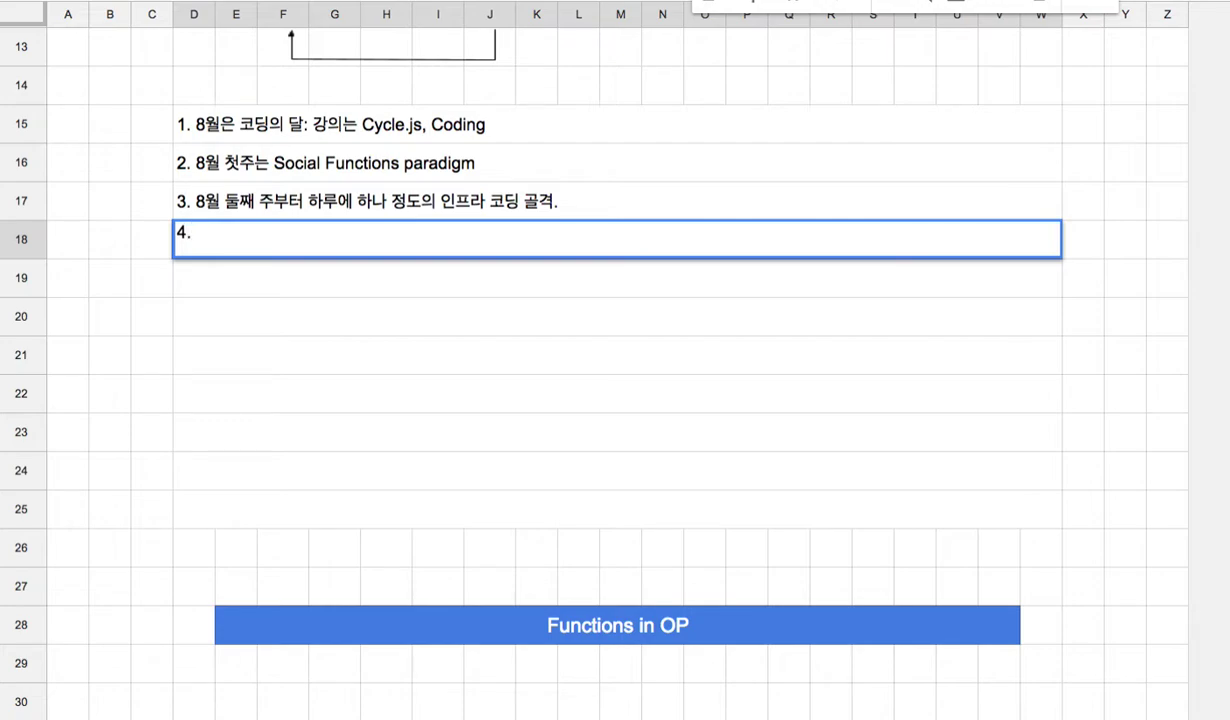
type(" 8월 말까")
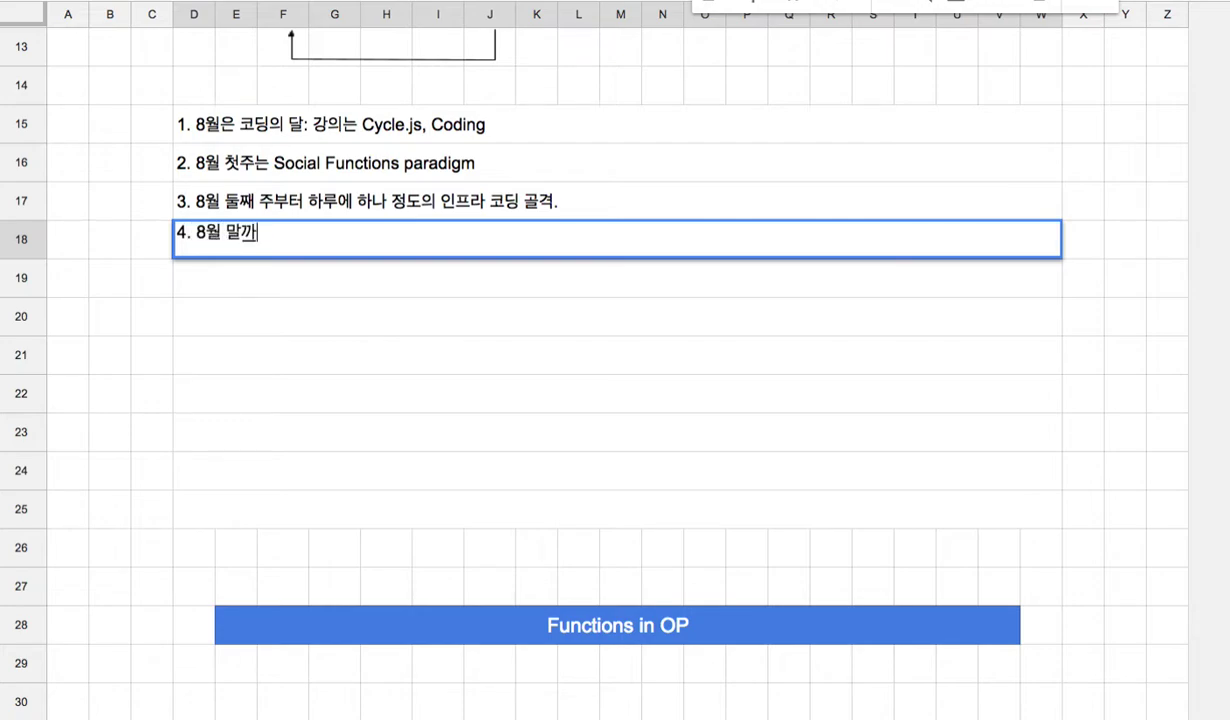
type("지 30ㄱ개 인프라의 으")
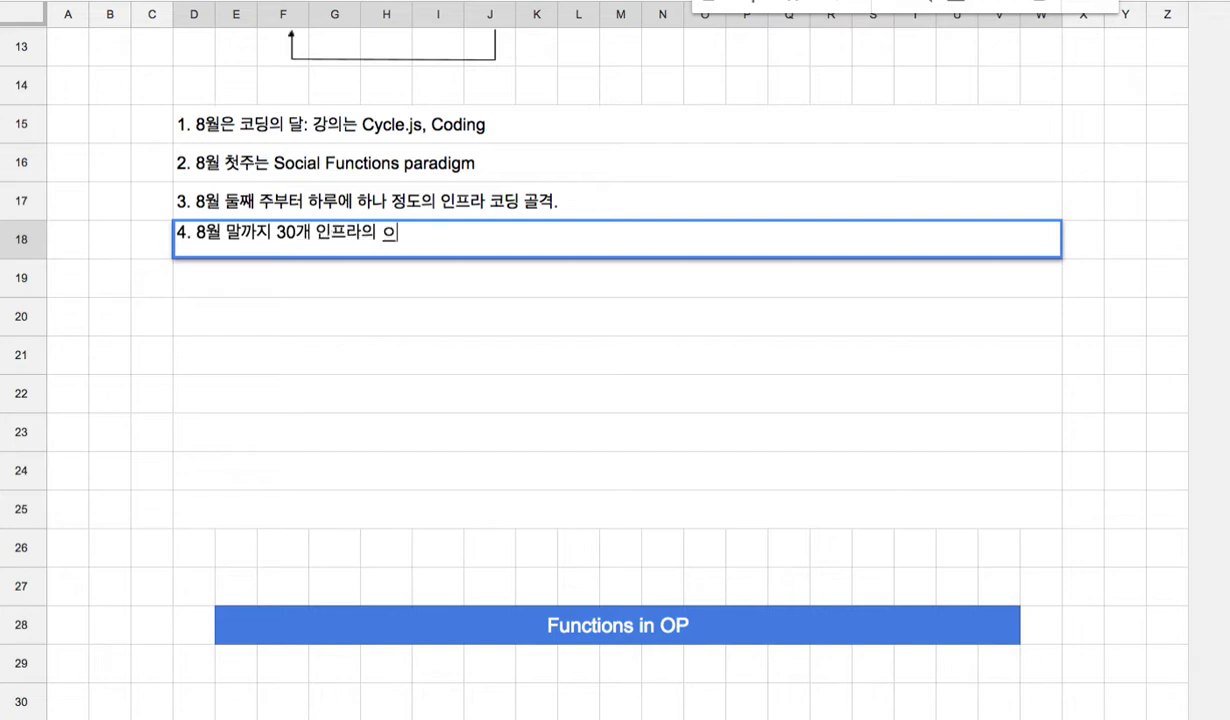
key("BackSpace")
type("얼개를 코디")
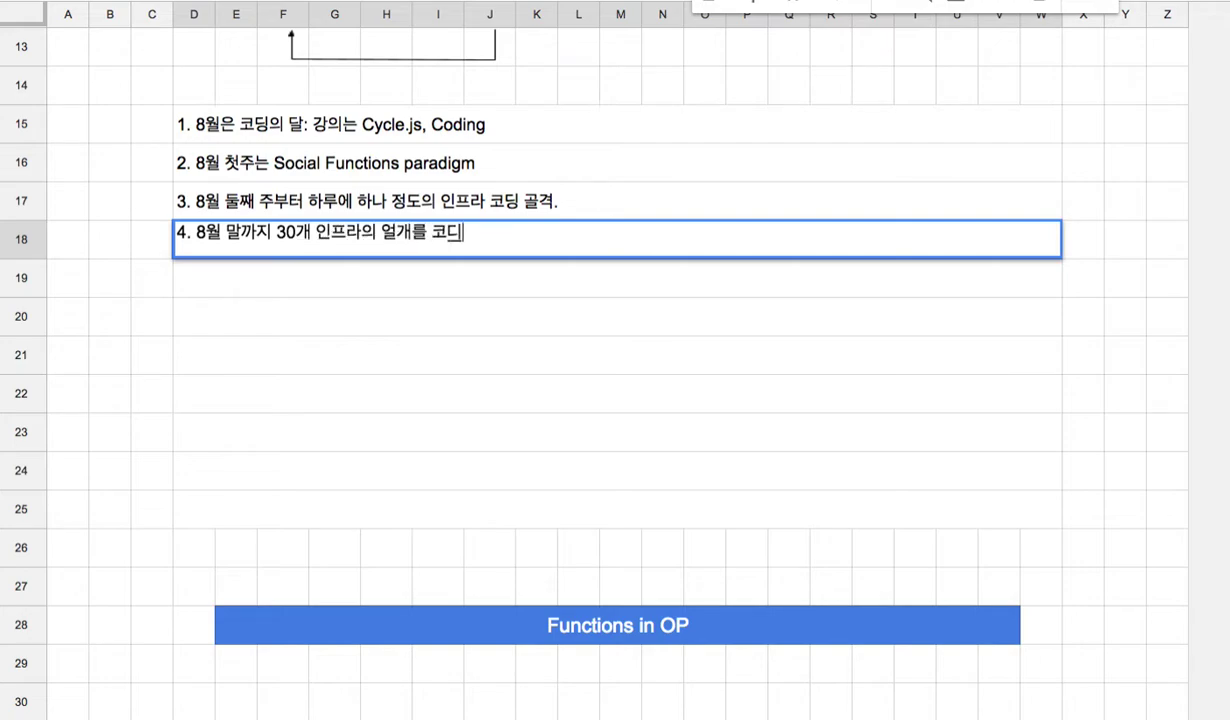
type("ㅇ")
type("하는 것이")
type(" 목표 ")
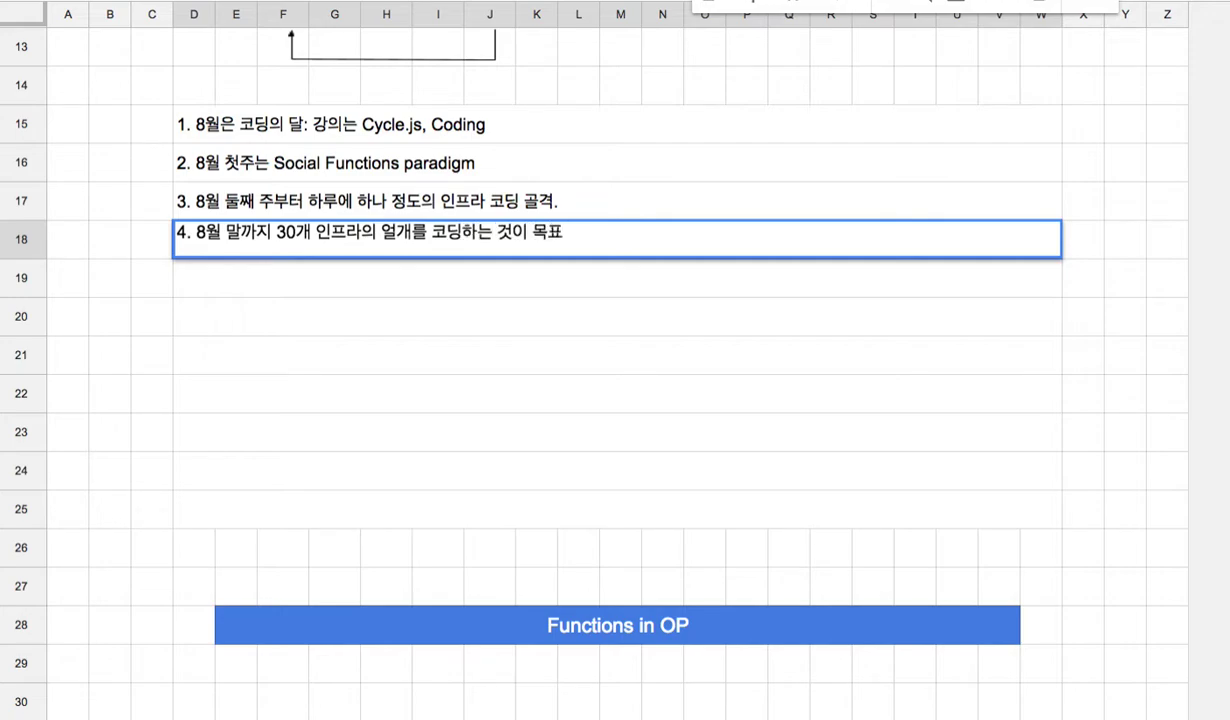
type(".")
key("Return")
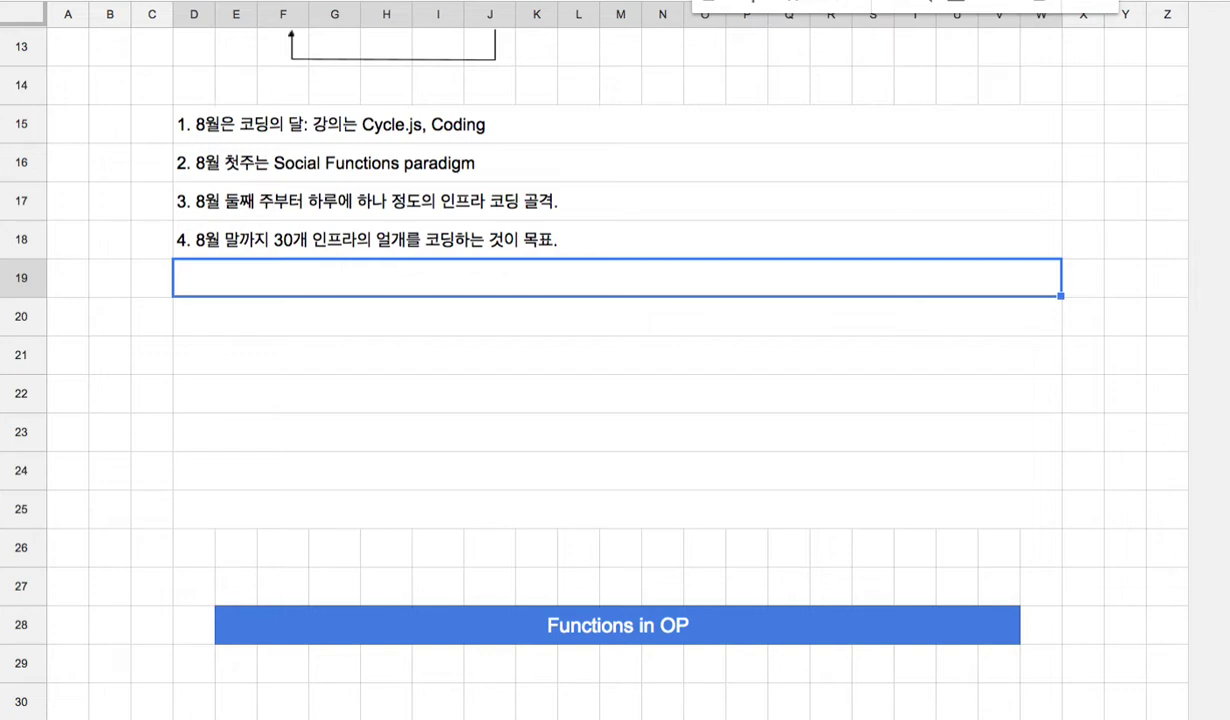
- Enter "5. SF => 한국은행 => 시중은행 => 자율 주행 => 에너지 => 교육 ...." in row 19
type("5")
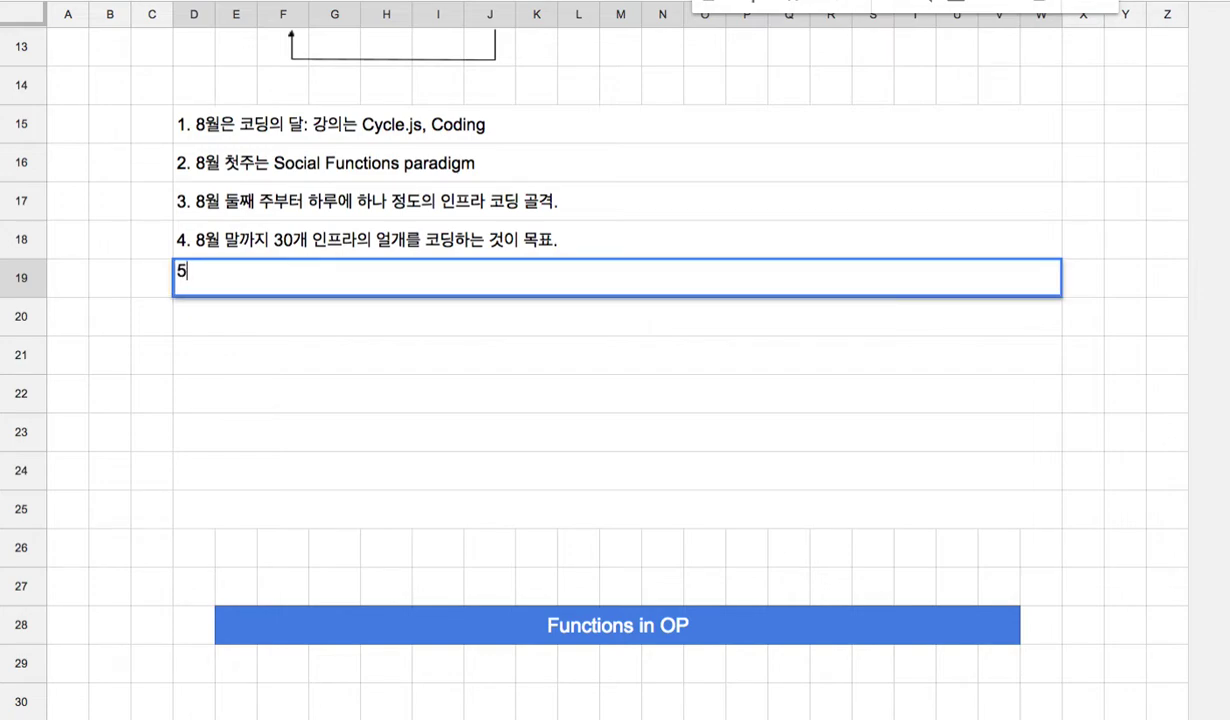
type("/ . SF")
type(" => ")
type("rma")
key("BackSpace")
key("BackSpace")
key("BackSpace")
type("한국은행 ")
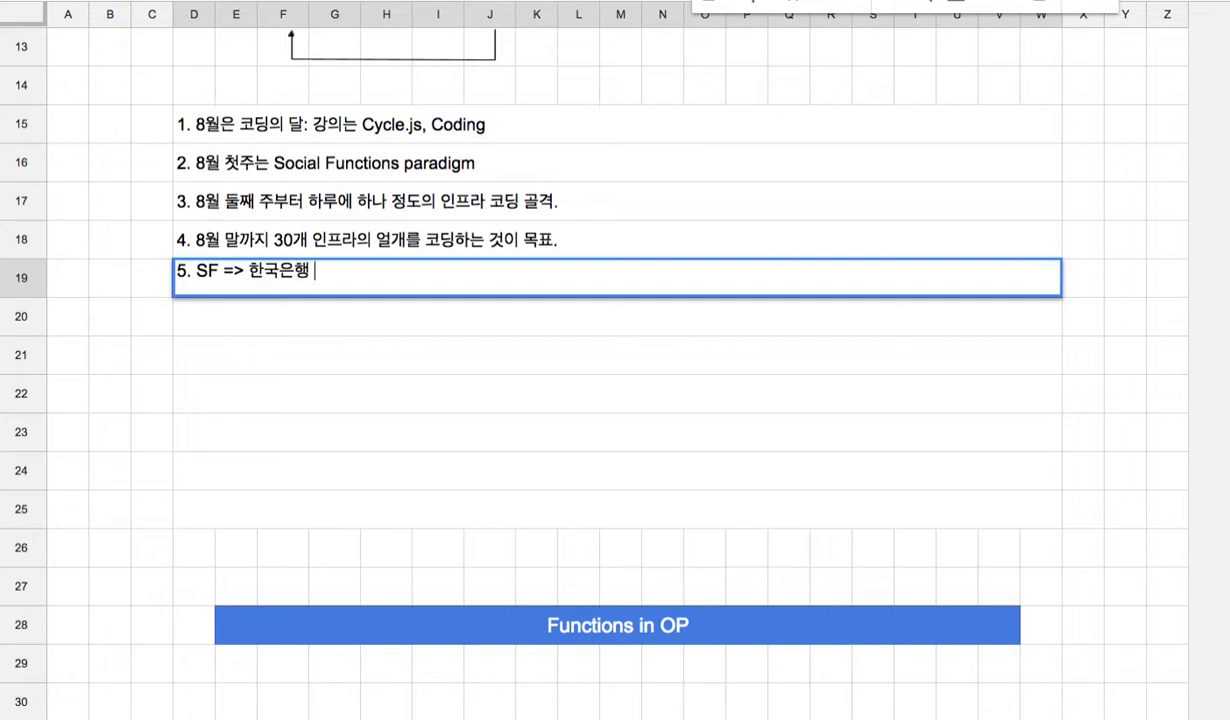
type("=> 시중은행 ")
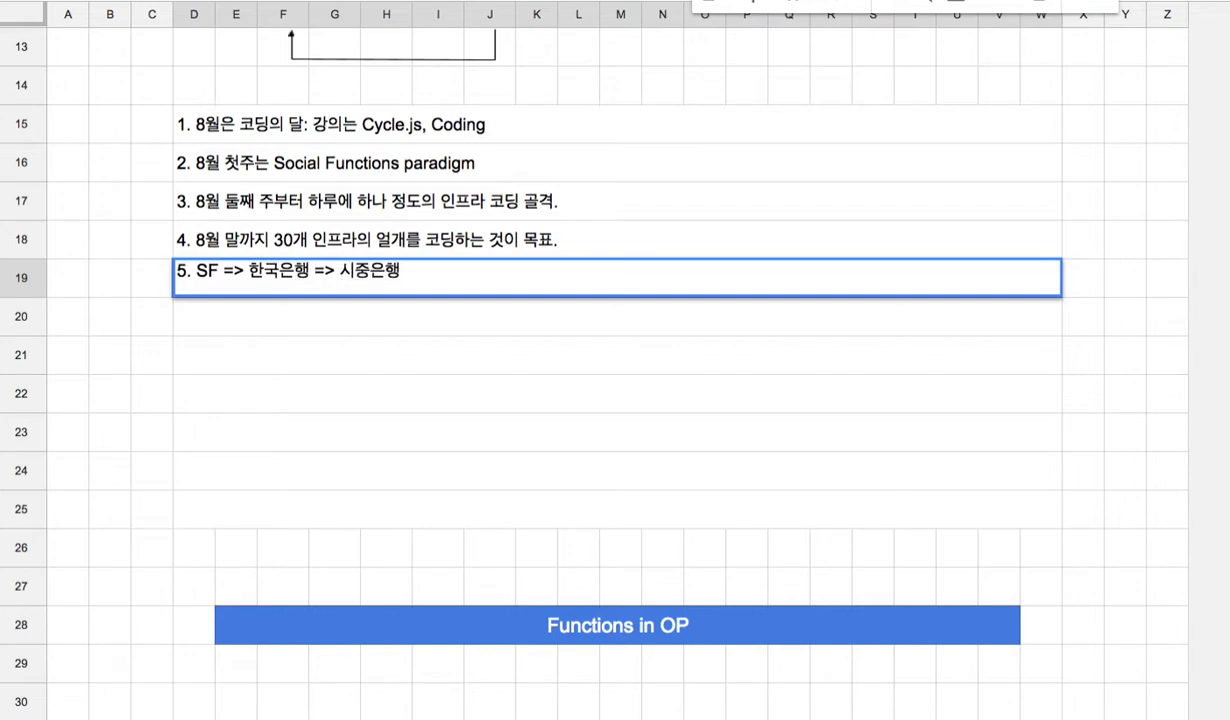
type("=> 자율 주행 ")
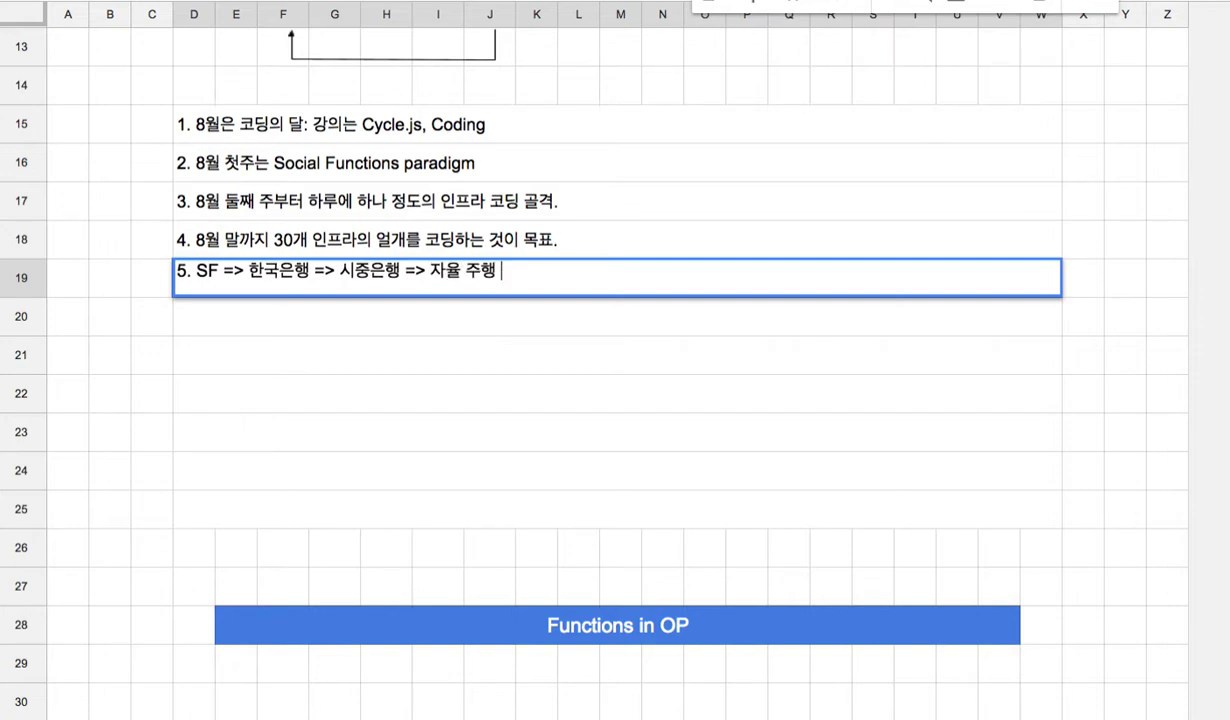
type("=> 에너지 => ")
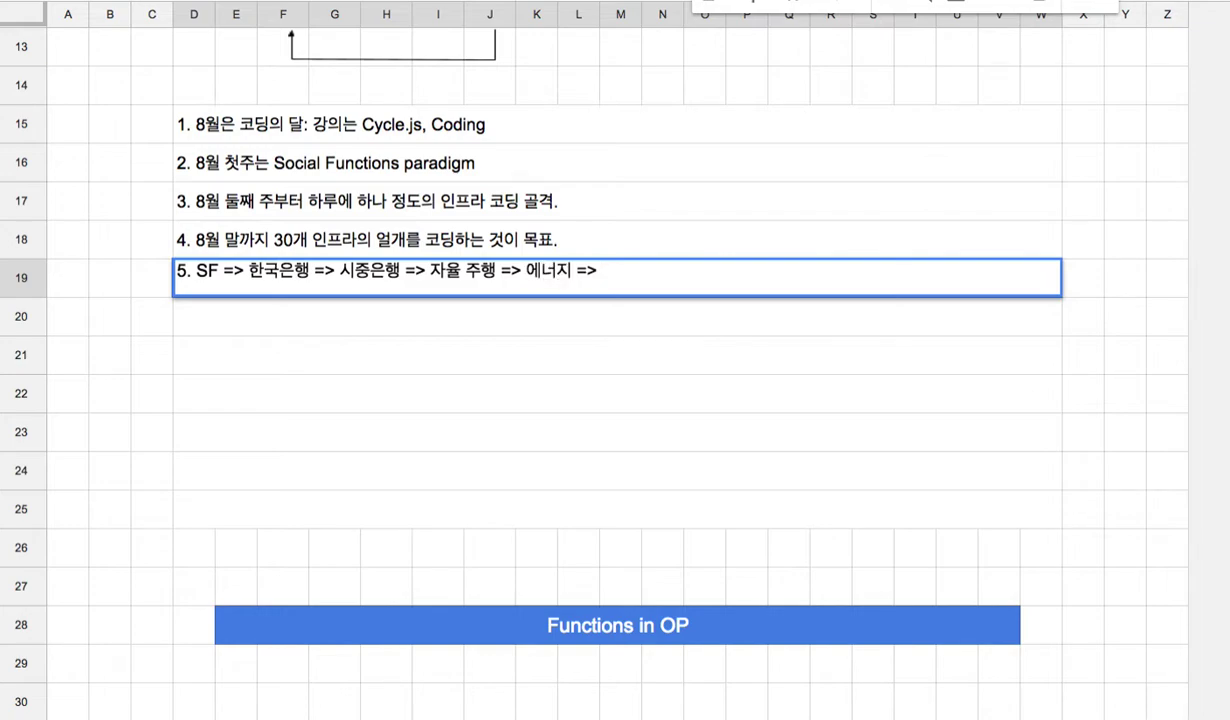
type("교육 ....")
left_click_drag(244, 270, 487, 279)
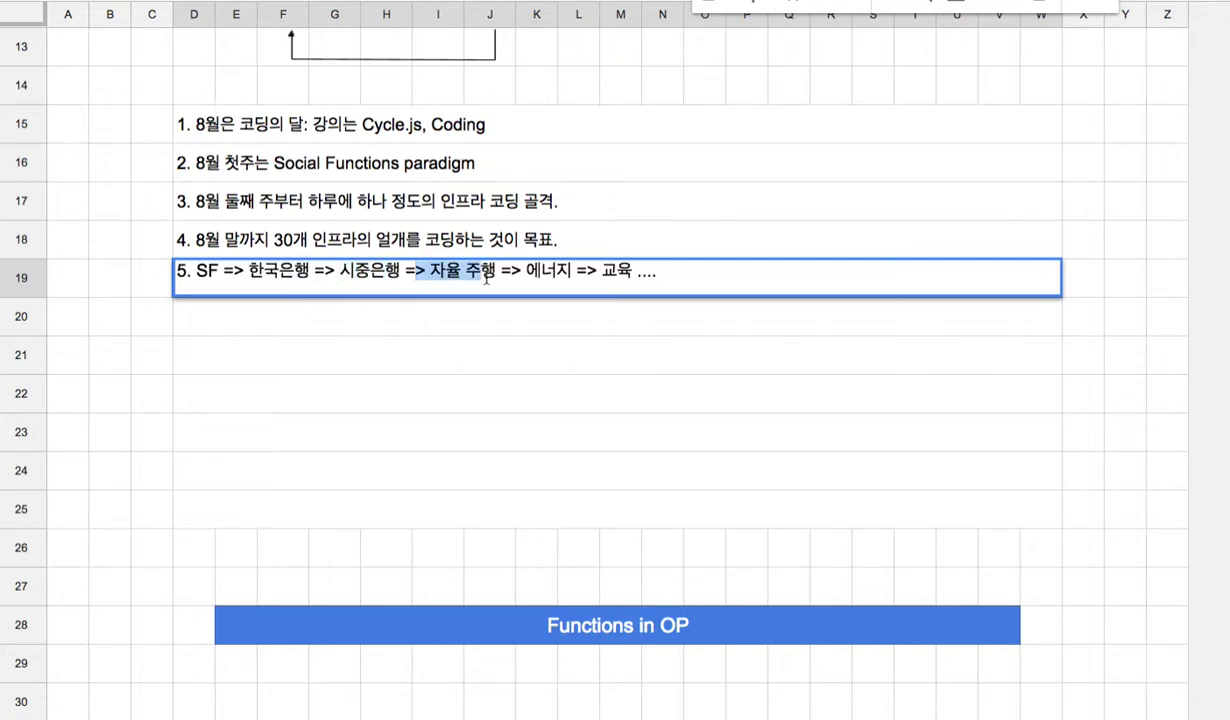
- Write "6. 9월부터 별도의 활동(순회 세미나)" in row 20
left_click(399, 329)
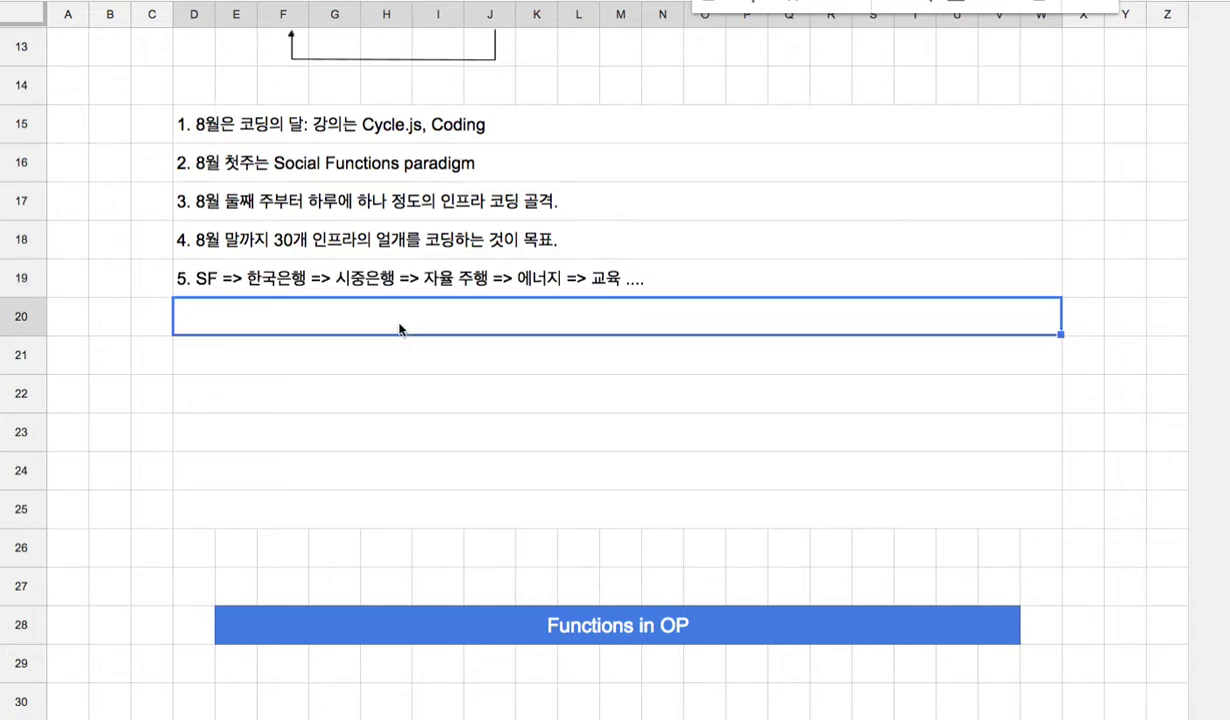
type("6. 9")
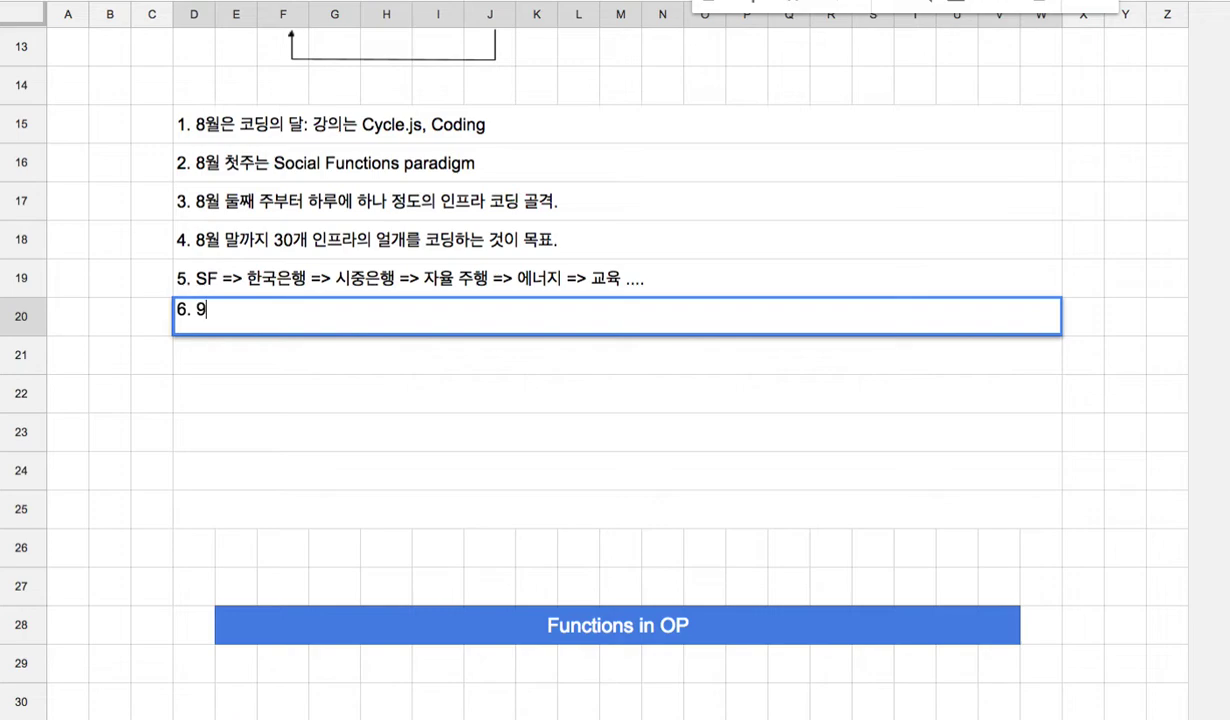
type("월부터 별도의 ")
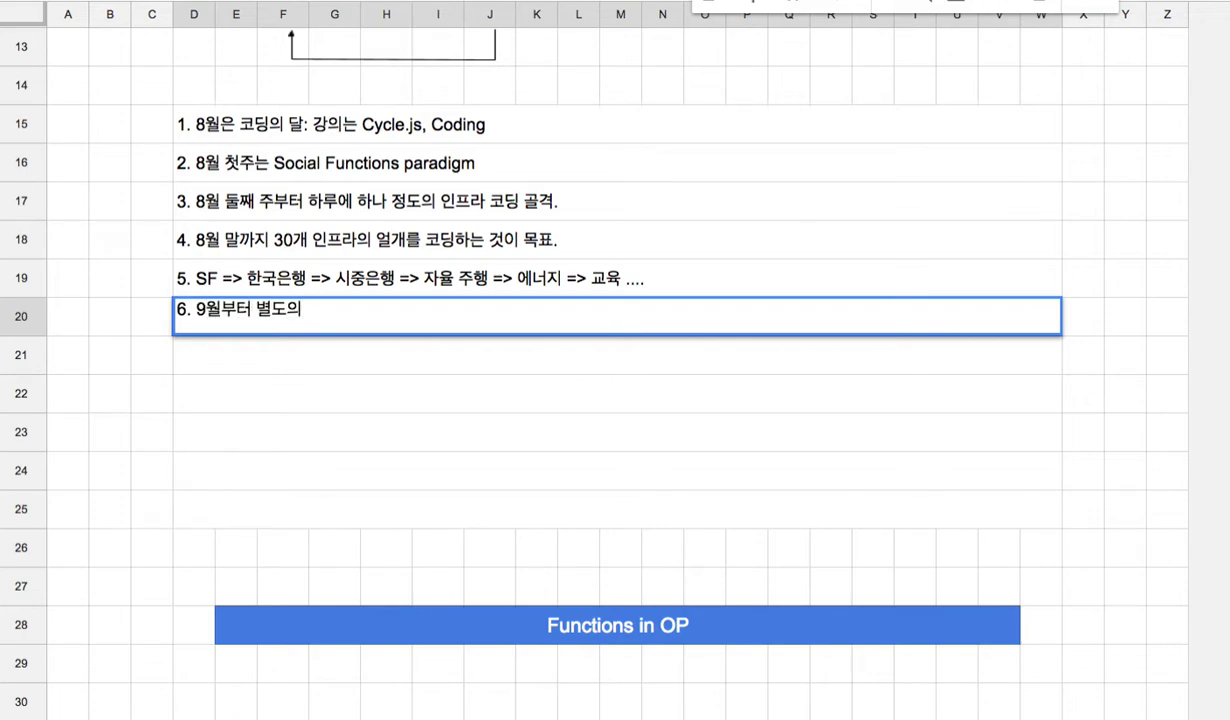
type("활동")
type("(순회 세미")
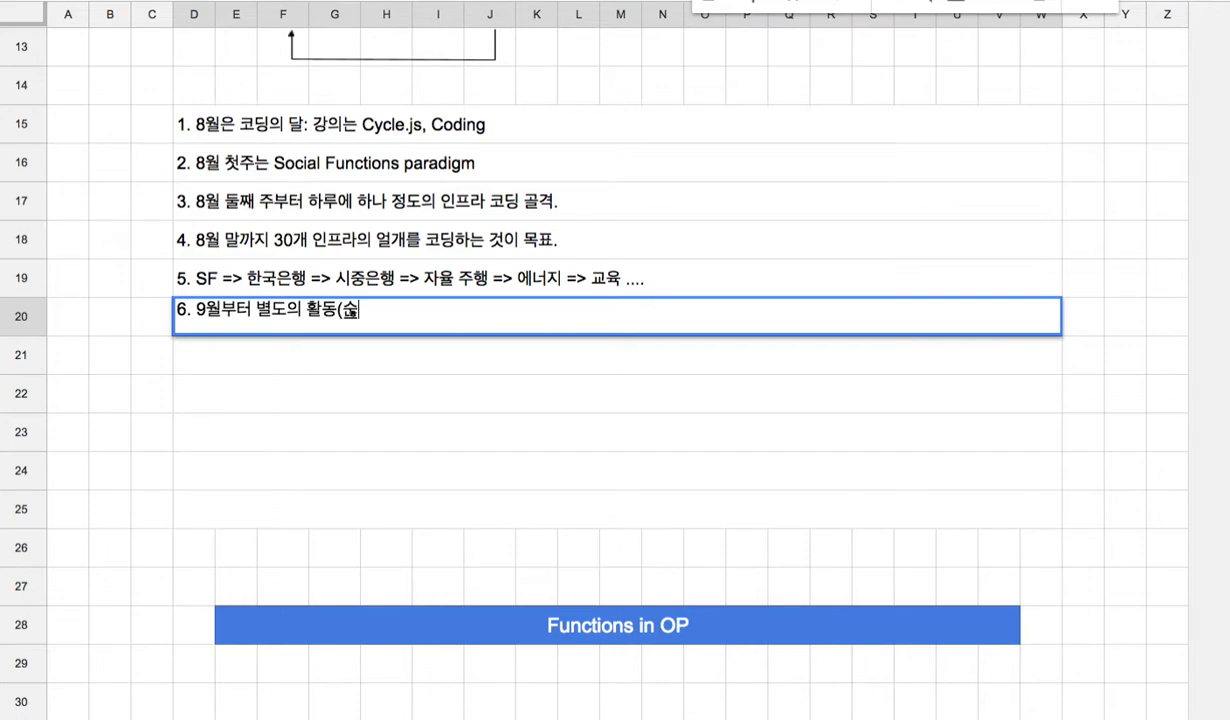
type("나")
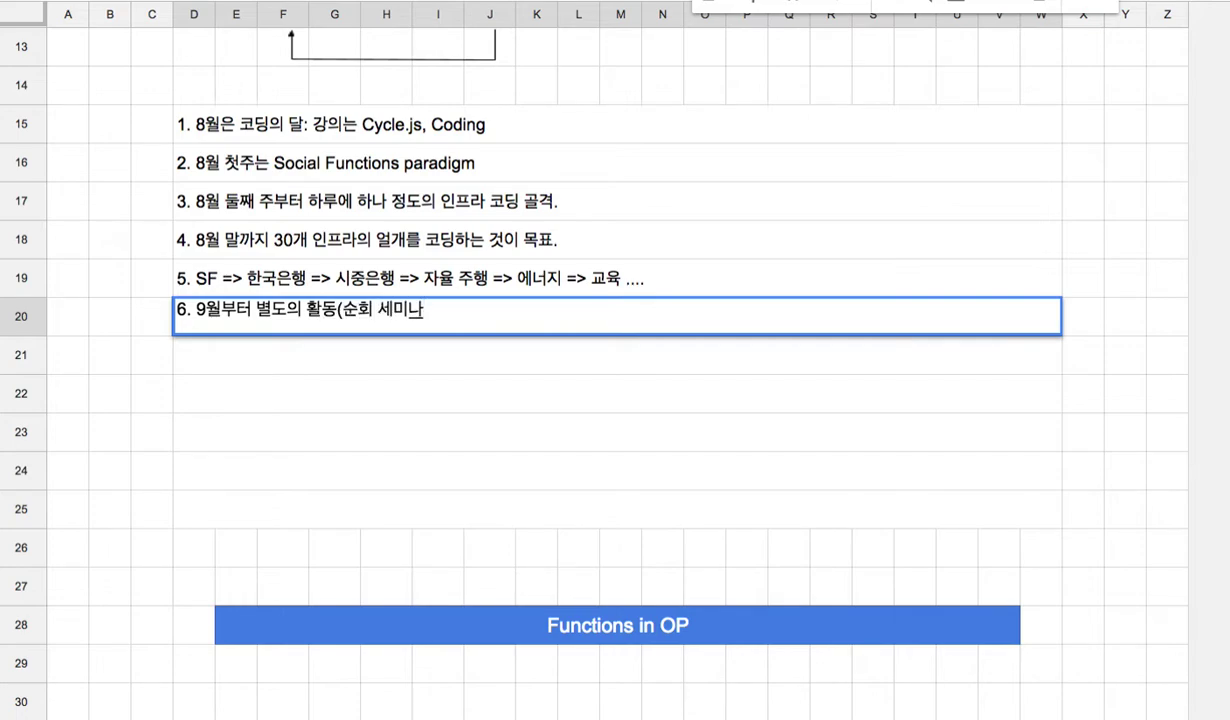
type(")")
- Reword the row 20 entry so that "9월 ~ 10월 전국 주요대학과 기관에" precedes "순회 세미나"
left_click_drag(220, 309, 337, 308)
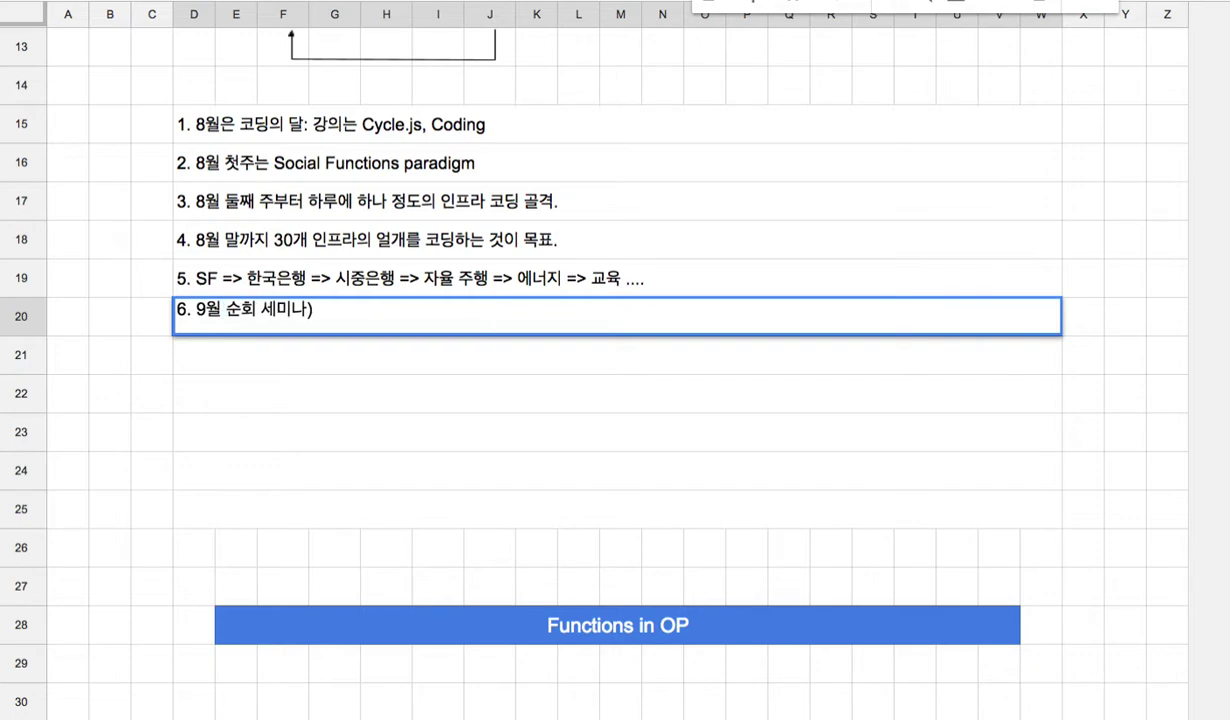
type("~ 10월")
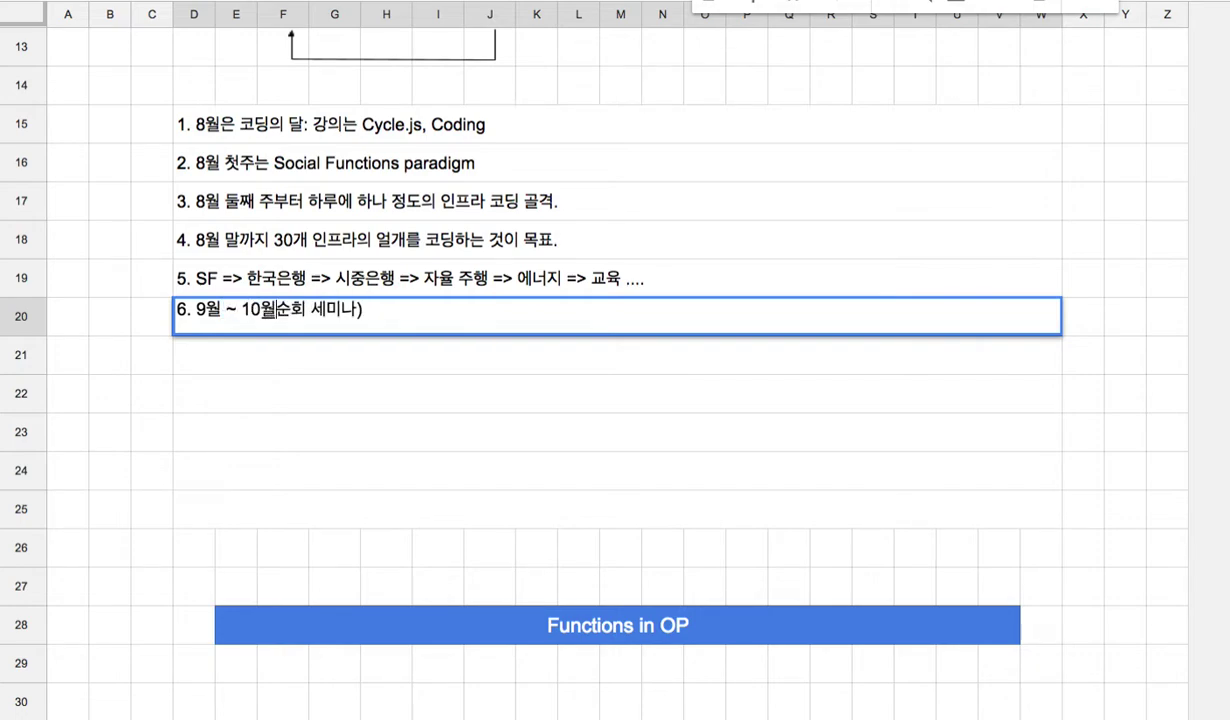
type(" 전")
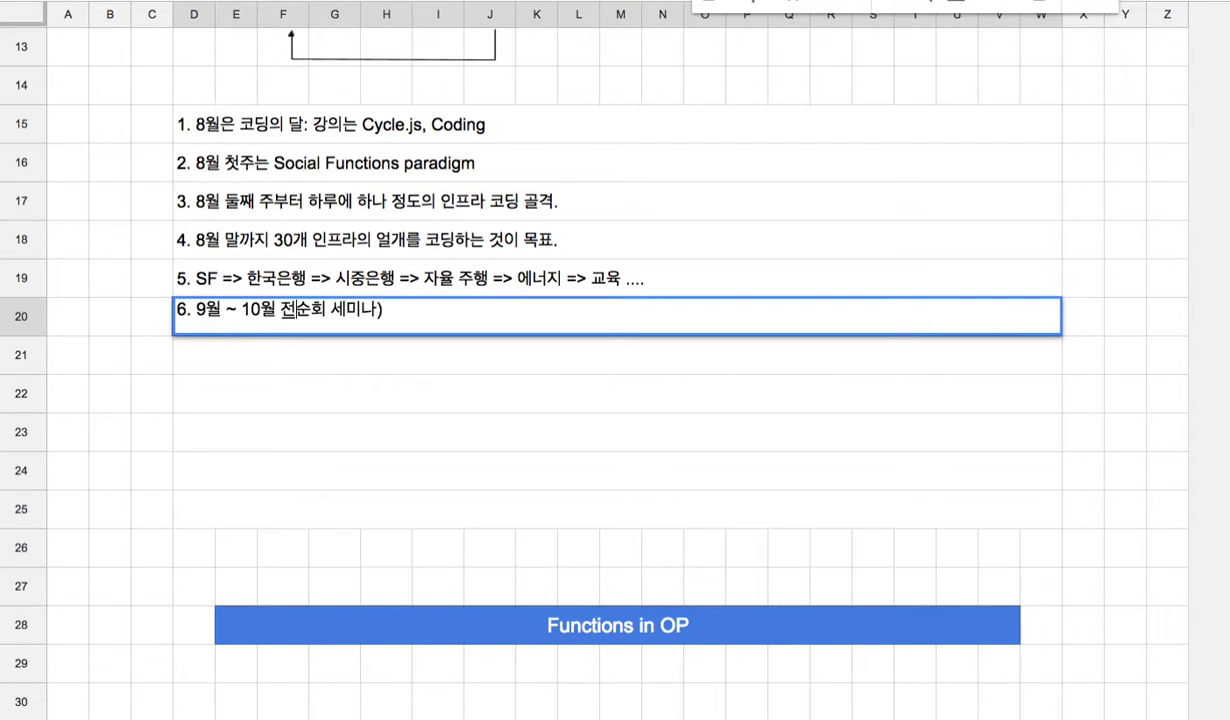
type("국 주요대학ㄱ")
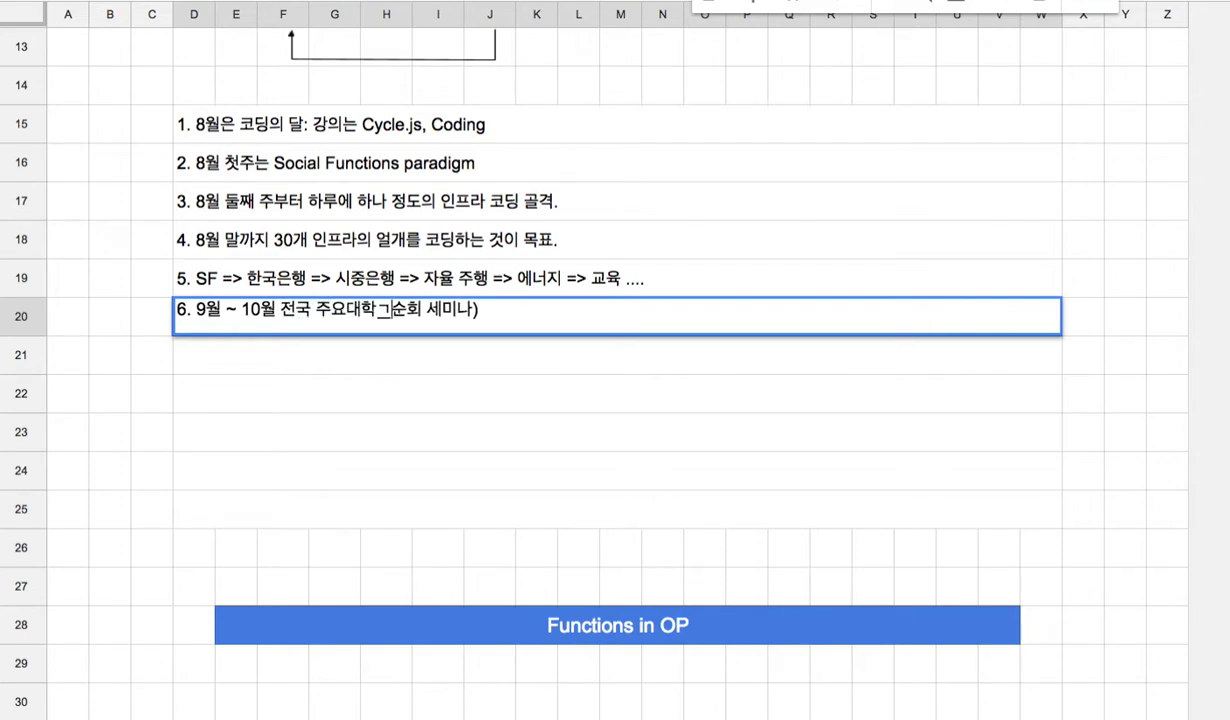
type("과 기관에 ")
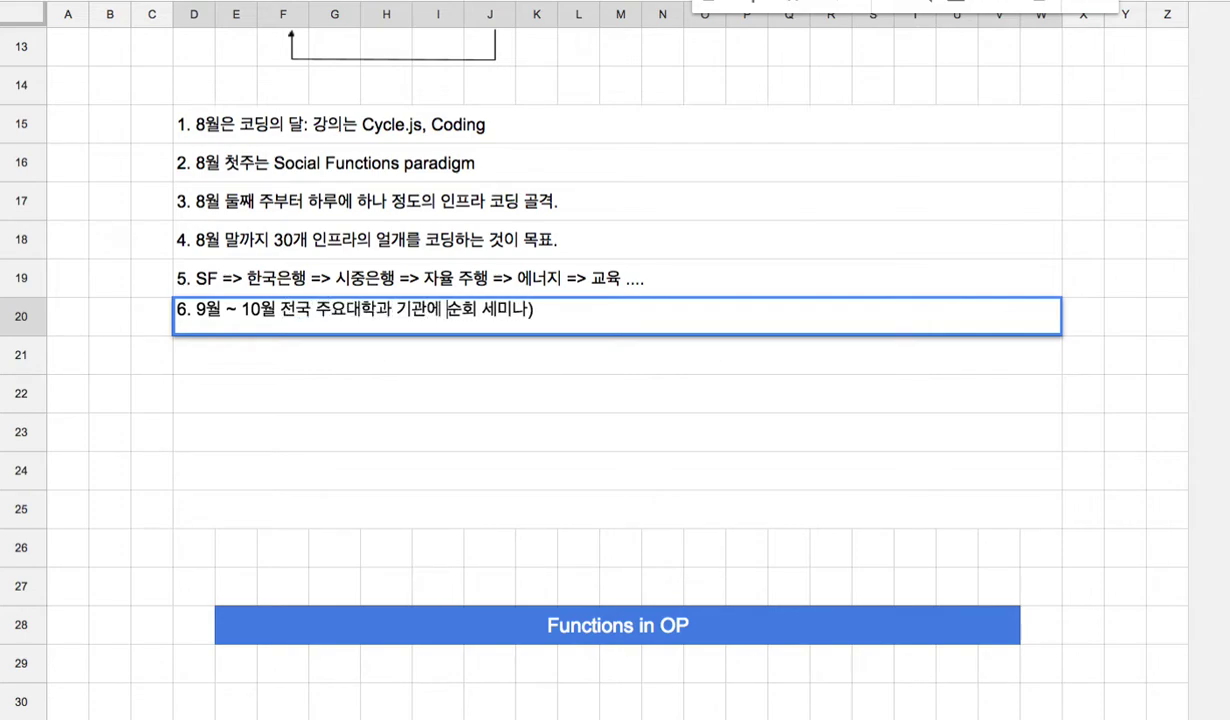
- Insert "OP을 소개하는" before "순회 세미나" in row 20 and remove the closing parenthesis
type("OPdmf th")
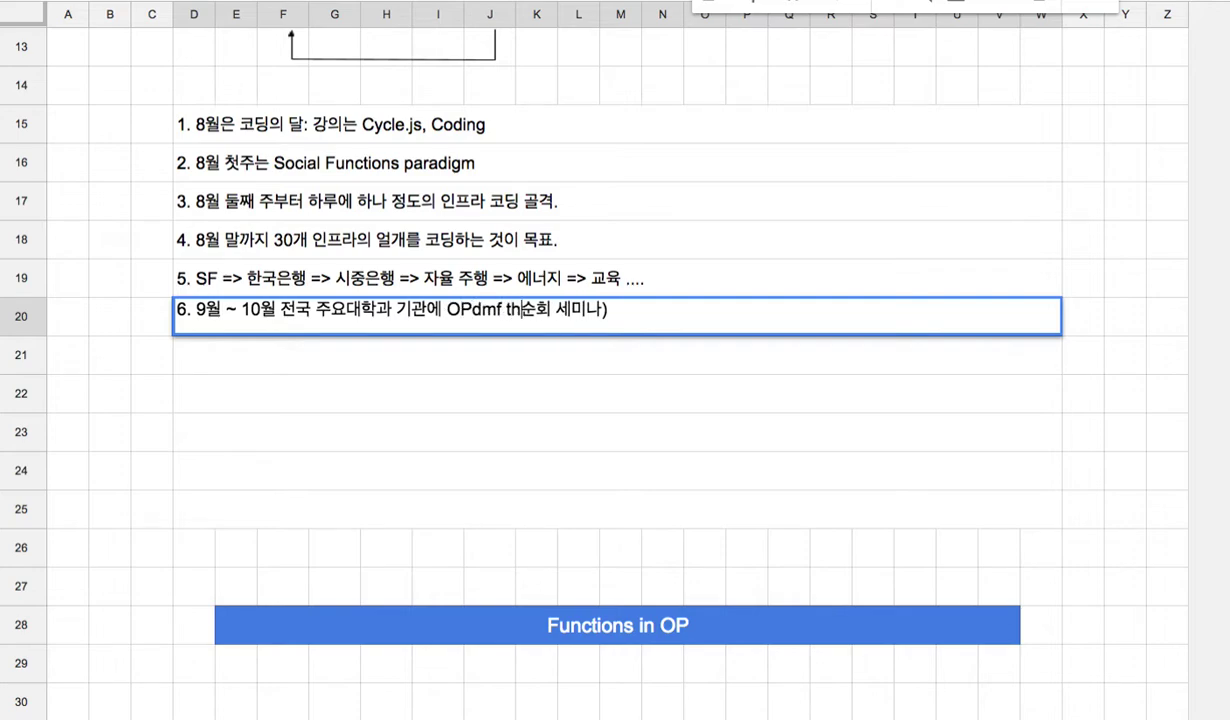
key("BackSpace")
key("BackSpace")
key("BackSpace")
key("BackSpace")
key("BackSpace")
key("BackSpace")
type("을 소개")
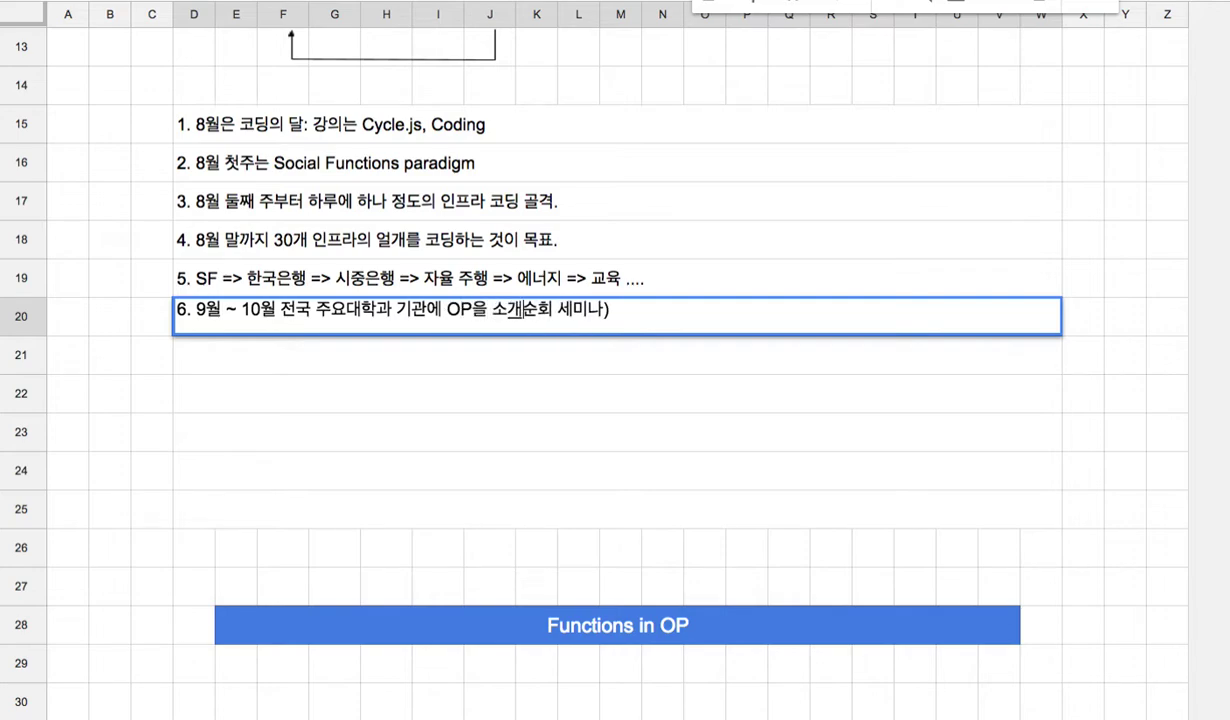
type("하는")
key("End")
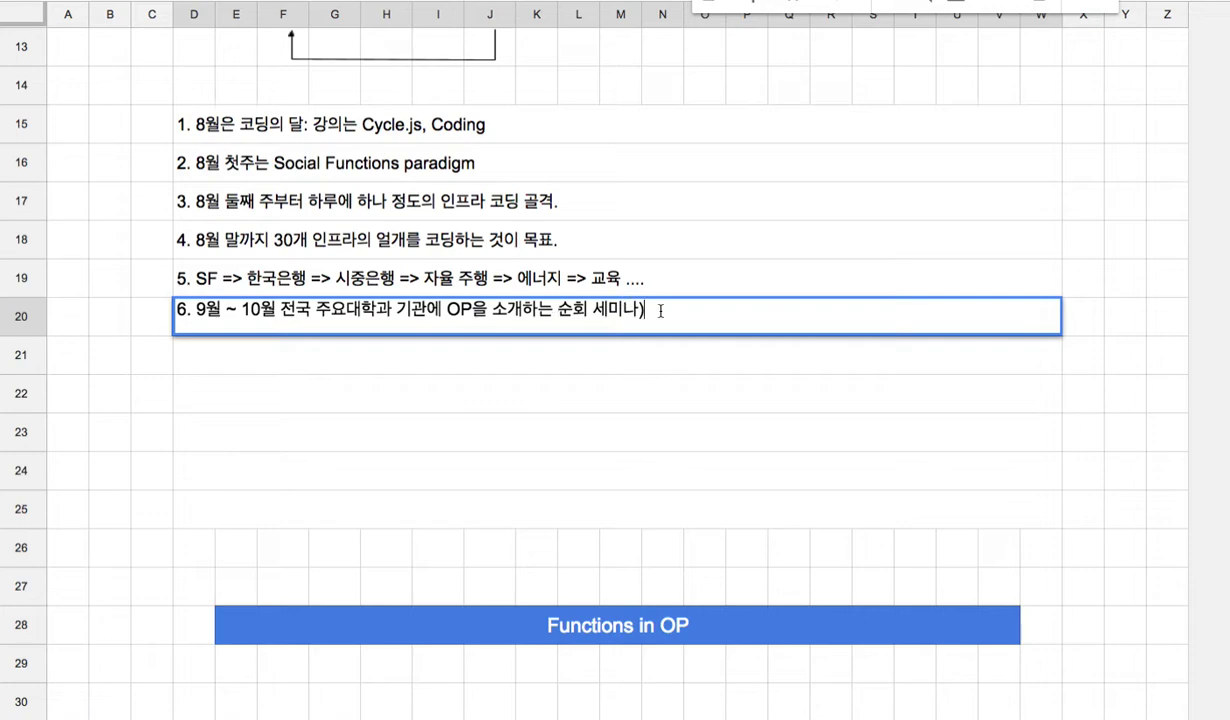
key("BackSpace")
key("Return")
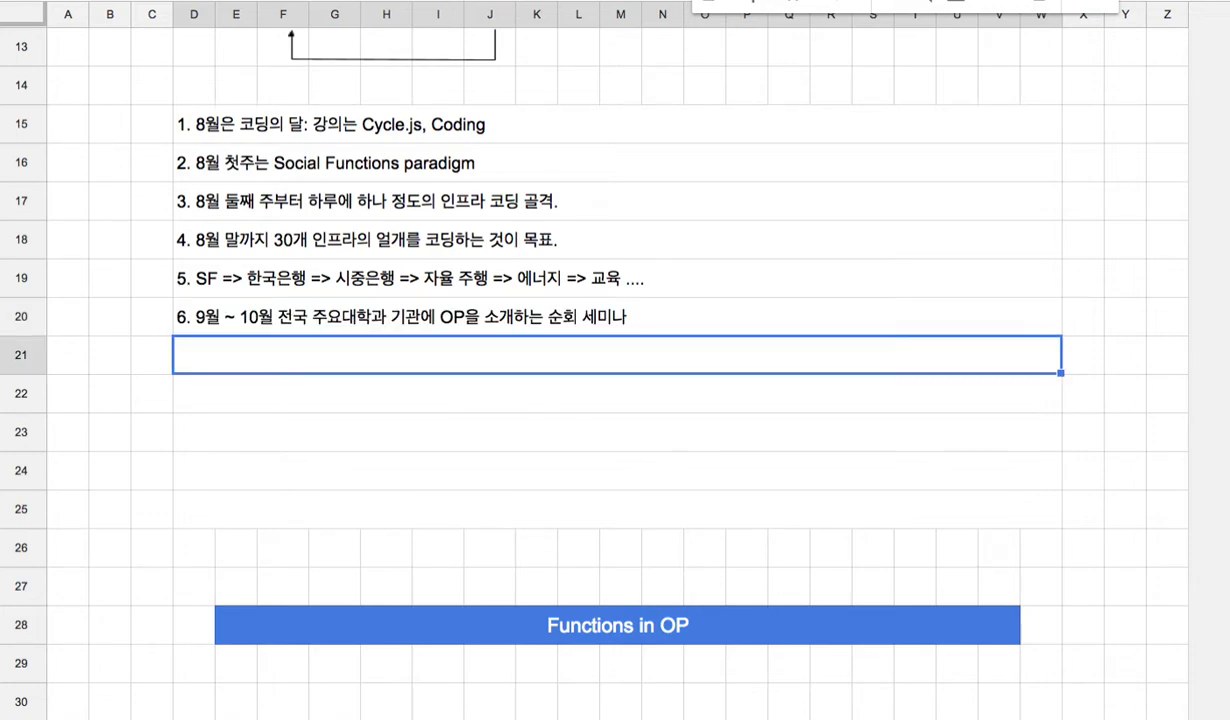
- Enter "7. 11월 ~ 내년 2월: 코딩 캠프(대학생, 과학고 주로 참여)" in row 21
type("7.")
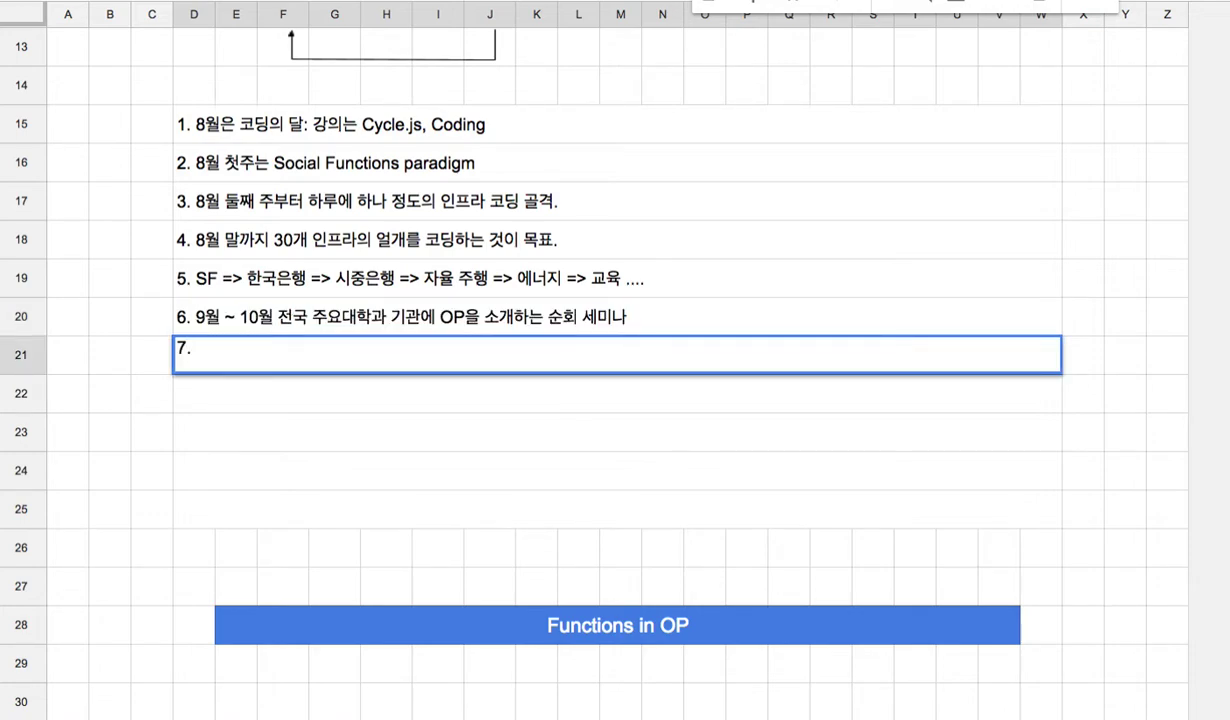
type(" 11 ~ 내년 2월")
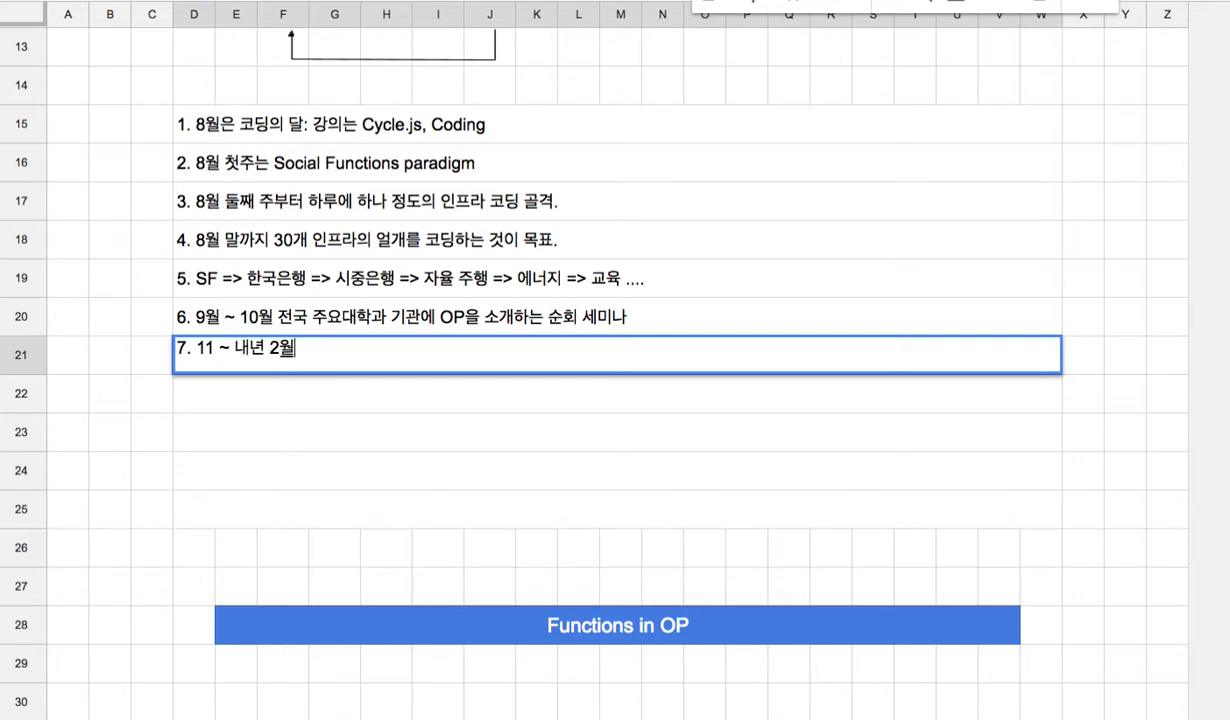
type(": 코딩 캠프")
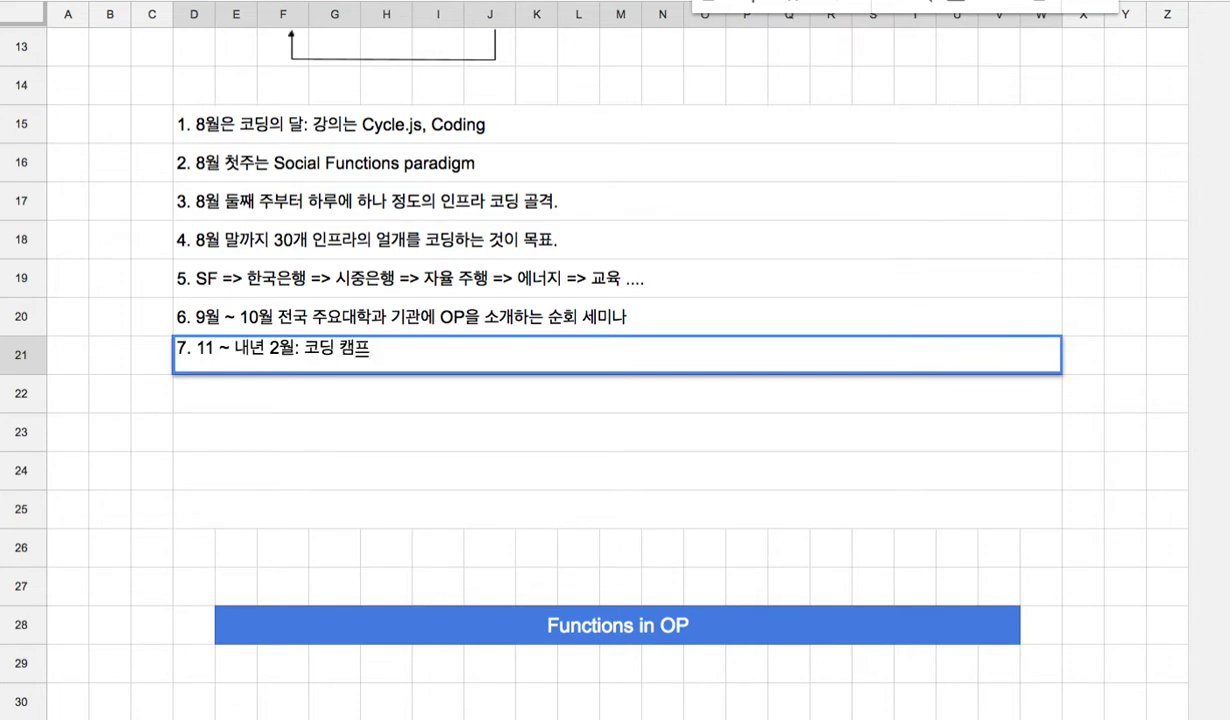
type("(대학생, 과학")
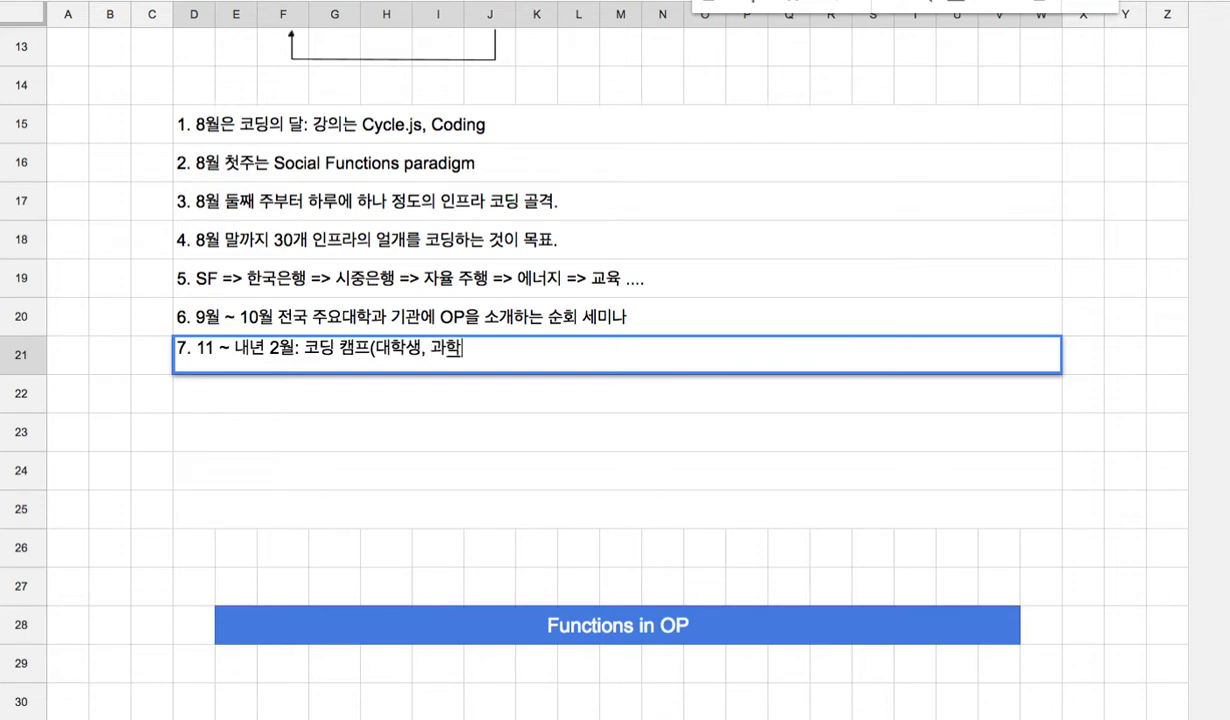
type("고 주로 참여")
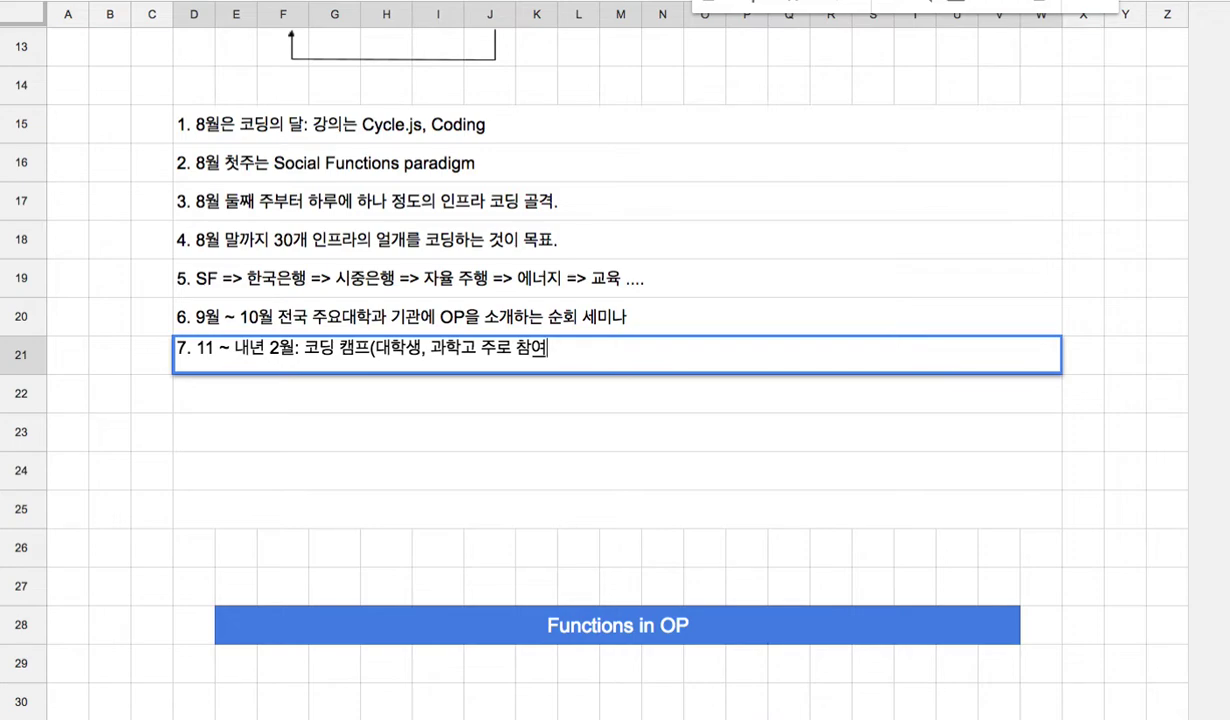
type(")")
left_click(214, 348)
type("월")
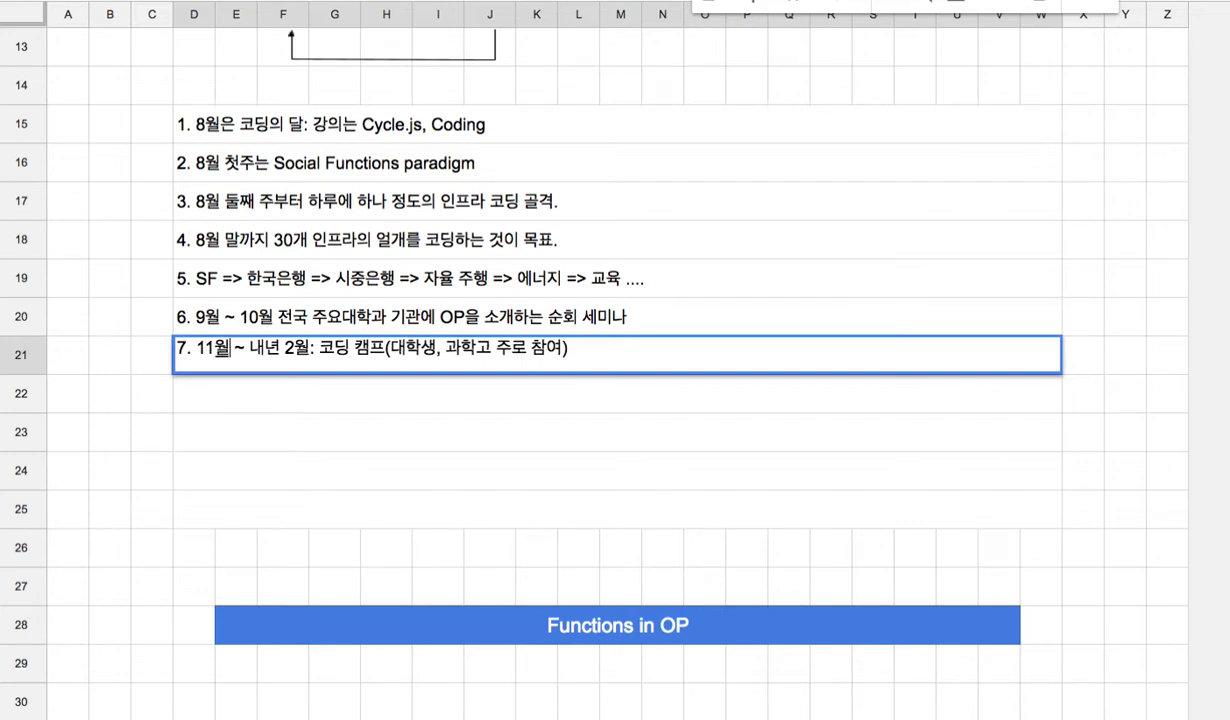
- Reopen the row 21 entry for editing and add a period at its end
left_click_drag(265, 124, 288, 322)
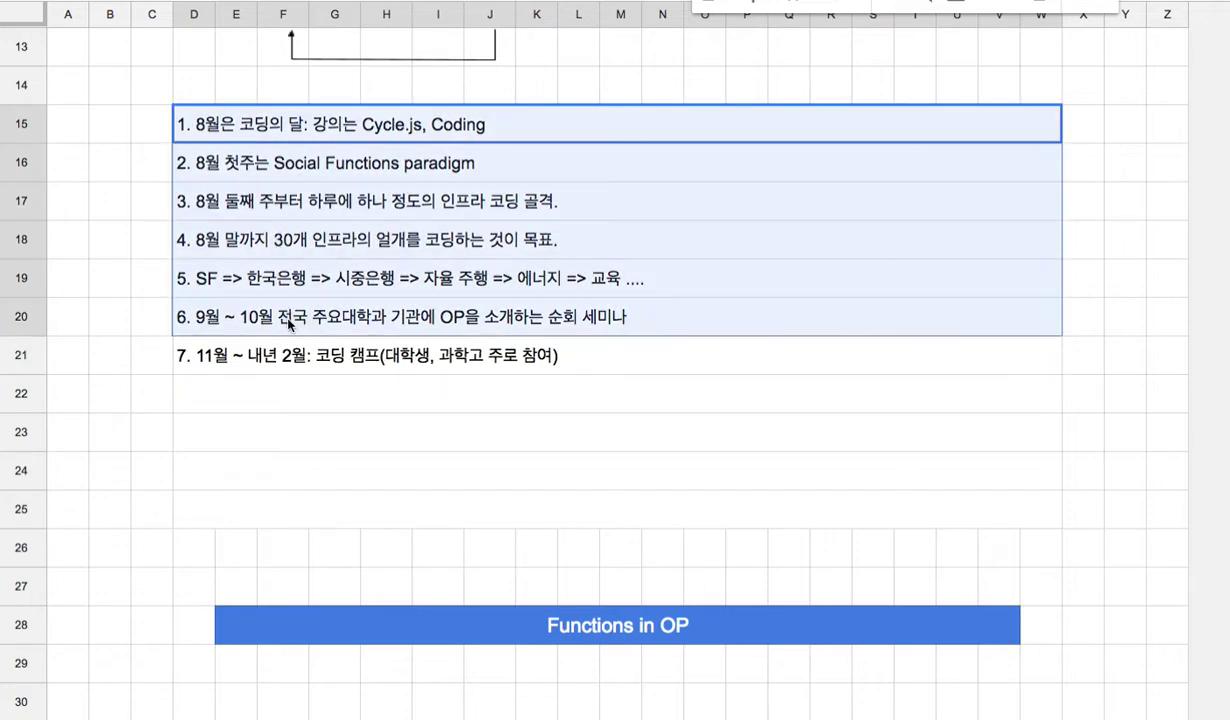
left_click(428, 362)
key("Return")
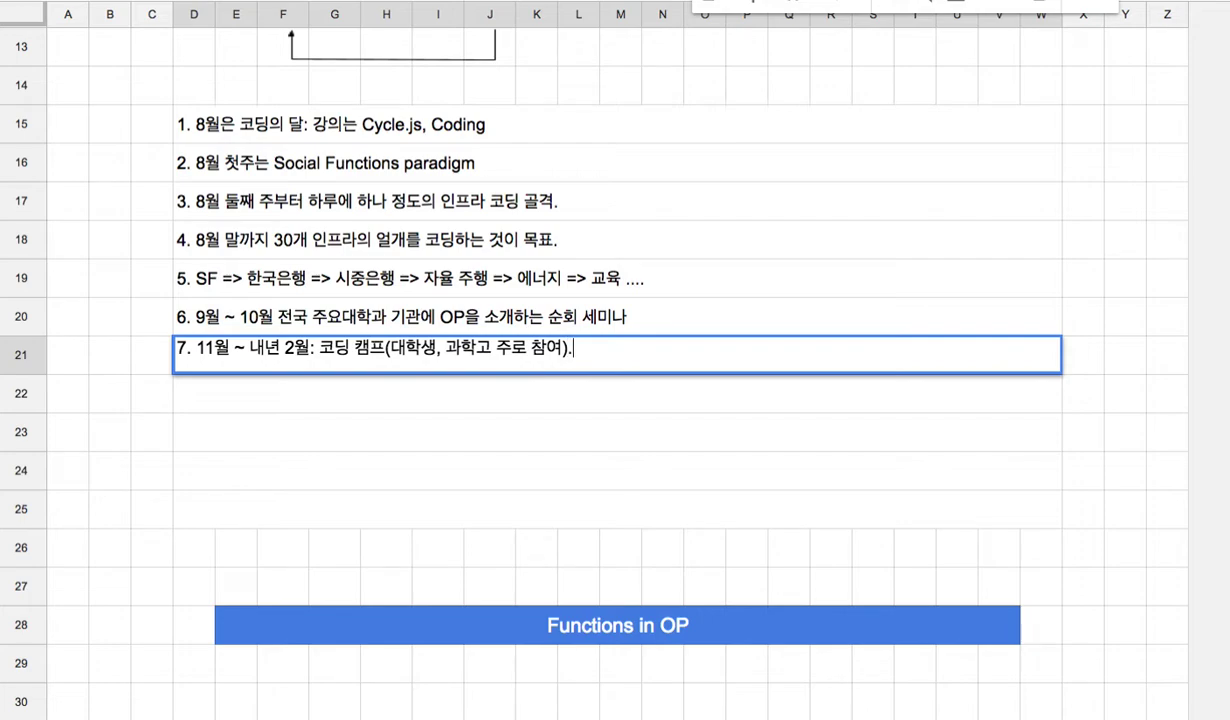
- Append "코딩 분야에서 정상급 엔지니어들과" after the period in the row 21 coding camp entry
type("코딩")
type(" 분야")
type("에서 정상급 ")
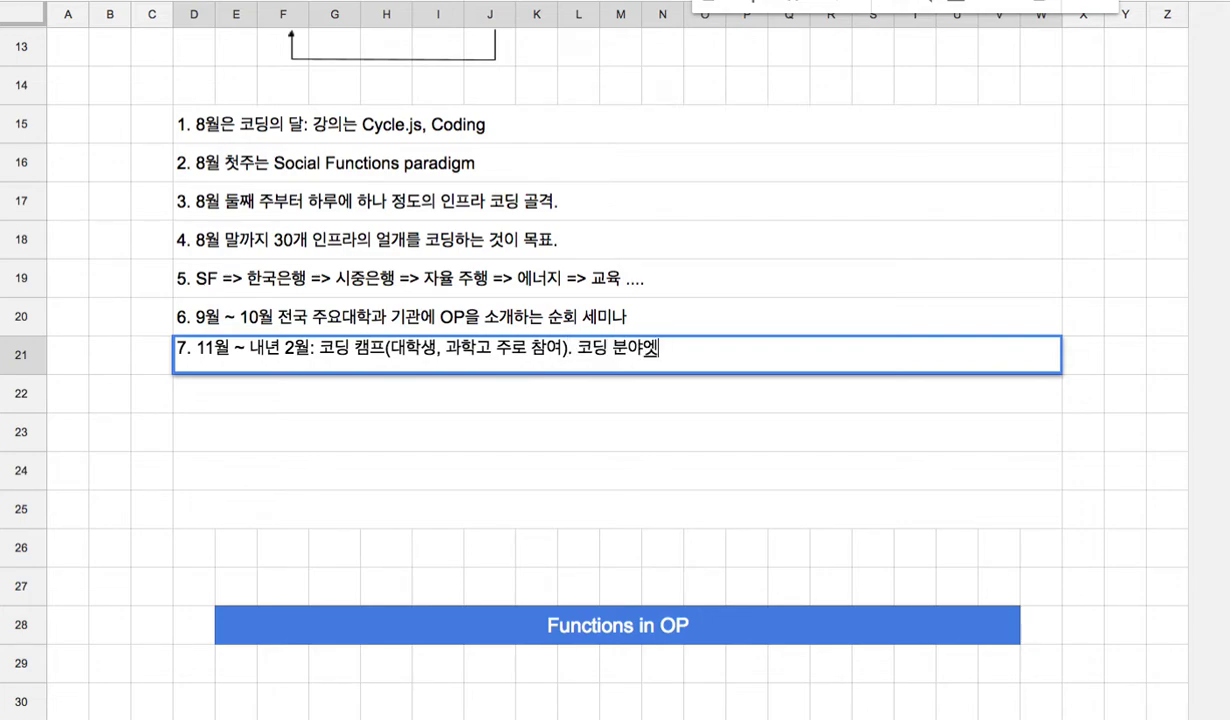
type("엔지니어")
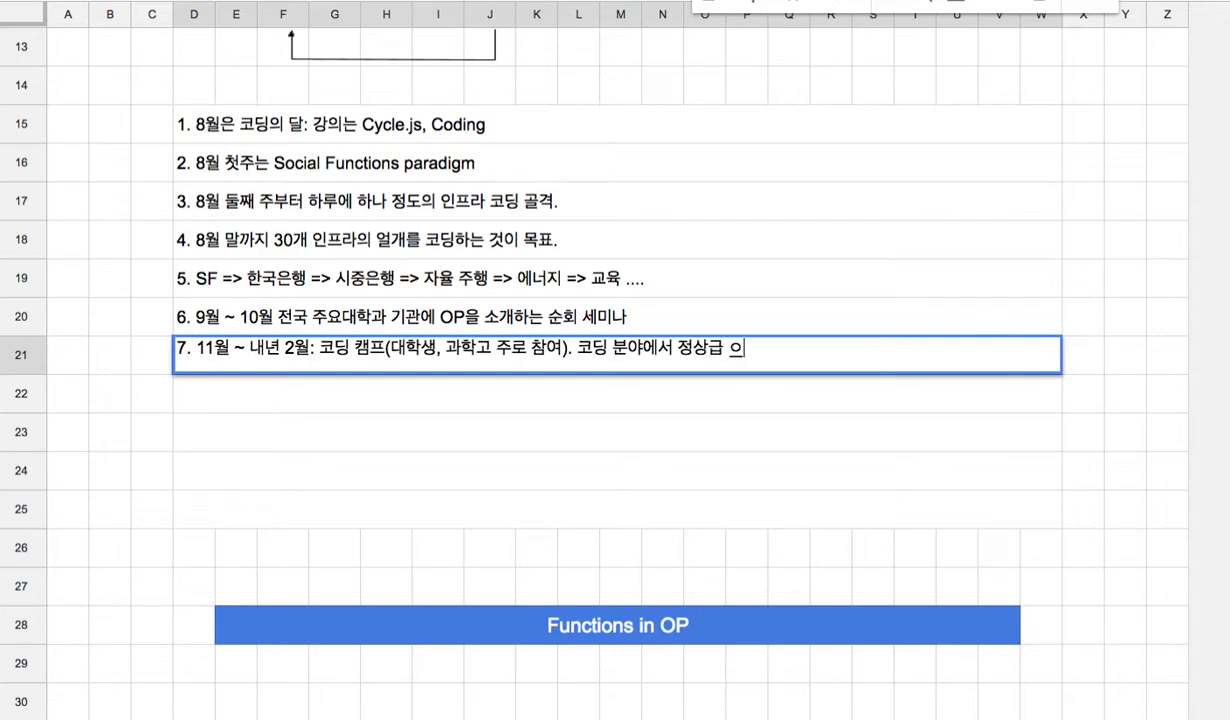
type("들과")
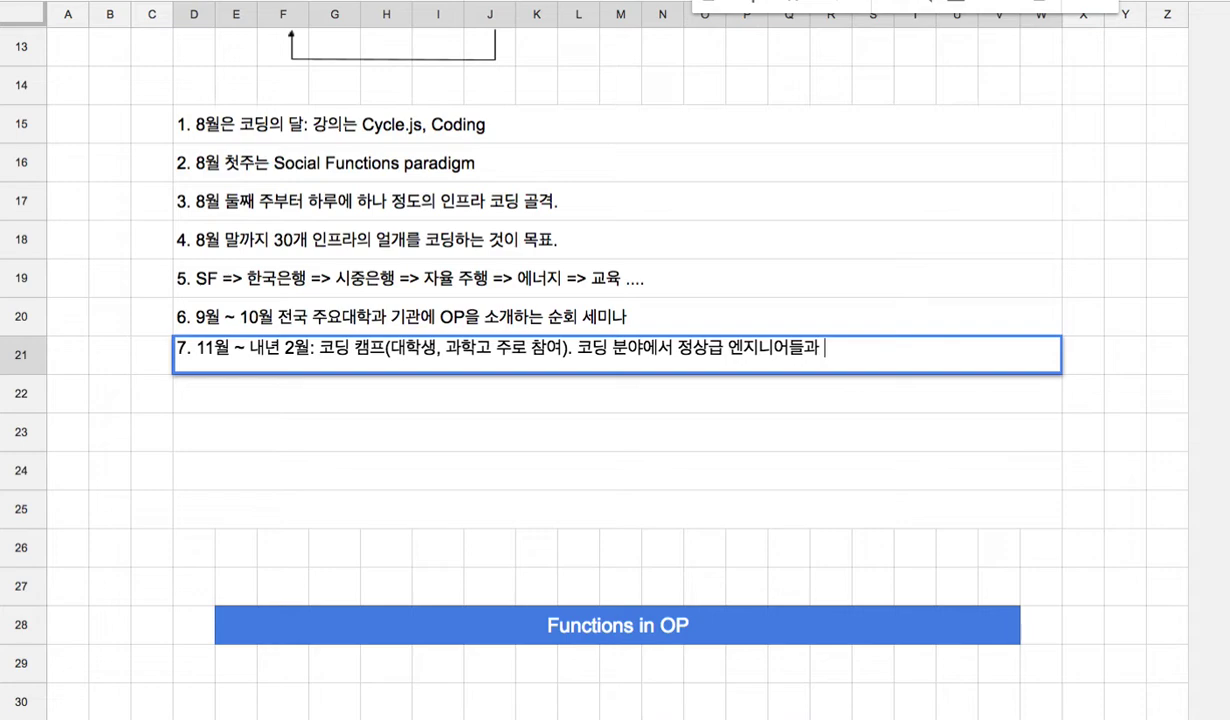
- Continue the row 21 entry with "ML 정상급 엔지니어들, 블록체인(팀 주피터)"
type(" ML 정상그")
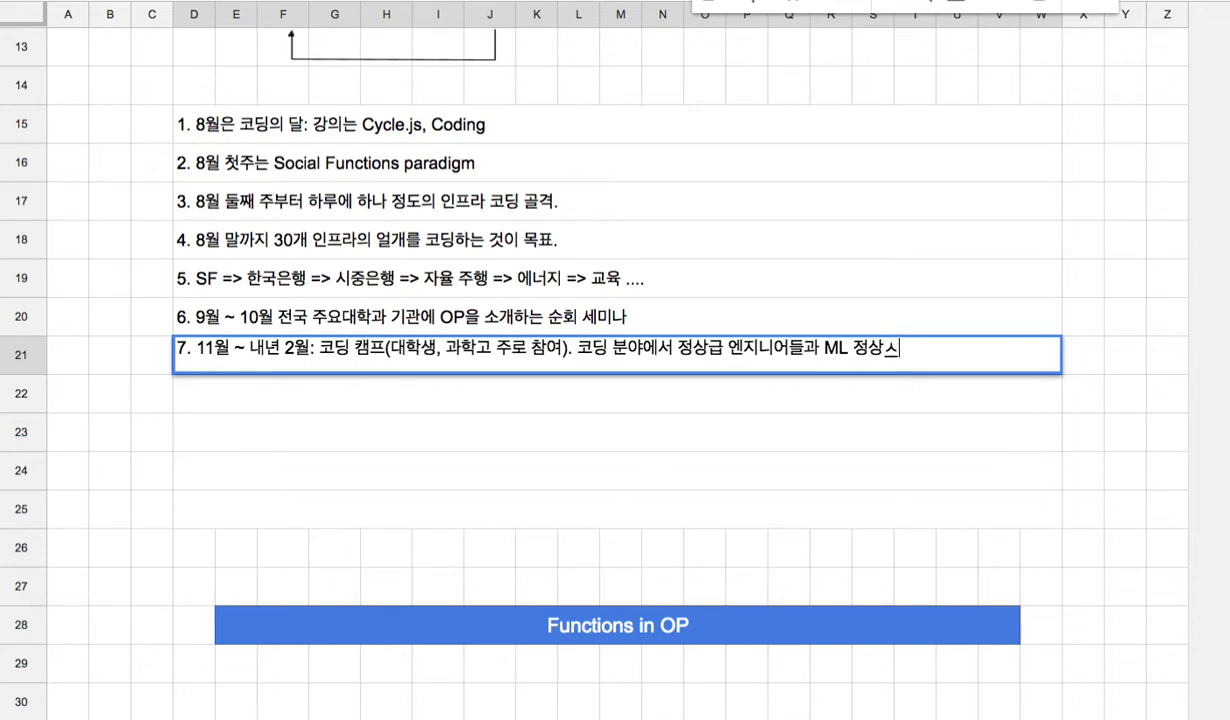
type("급 엔지ㄴ")
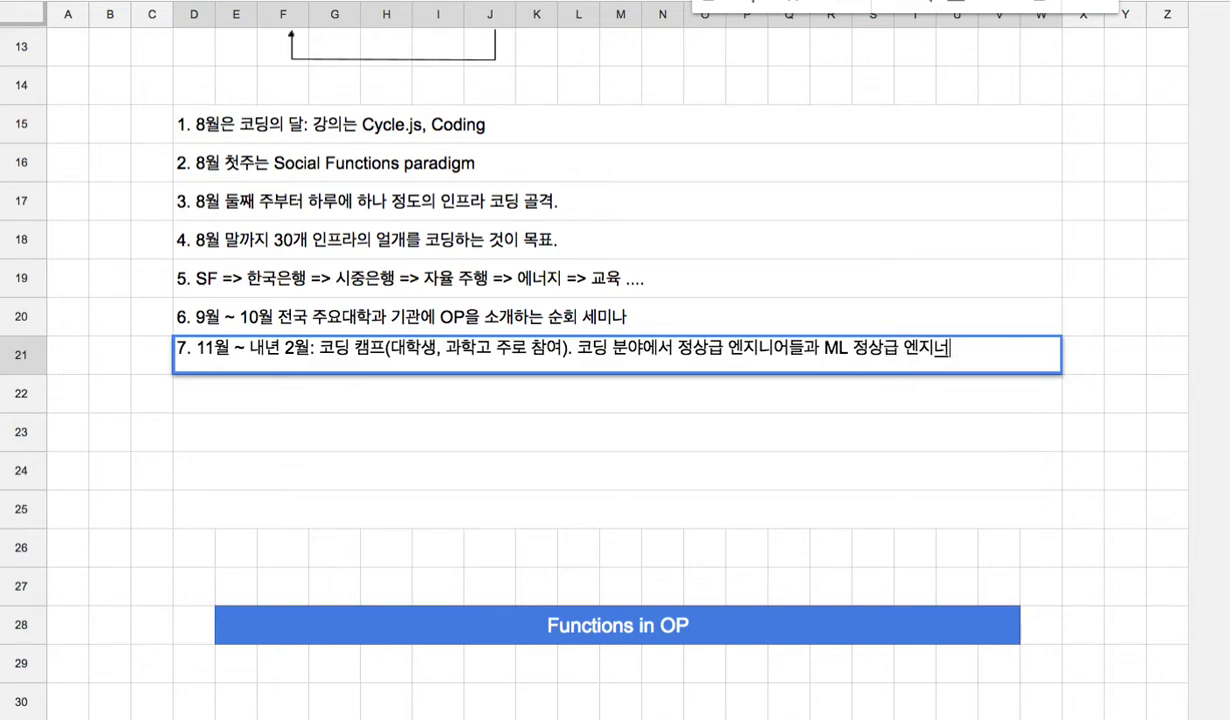
type("니어들, 블록쳉")
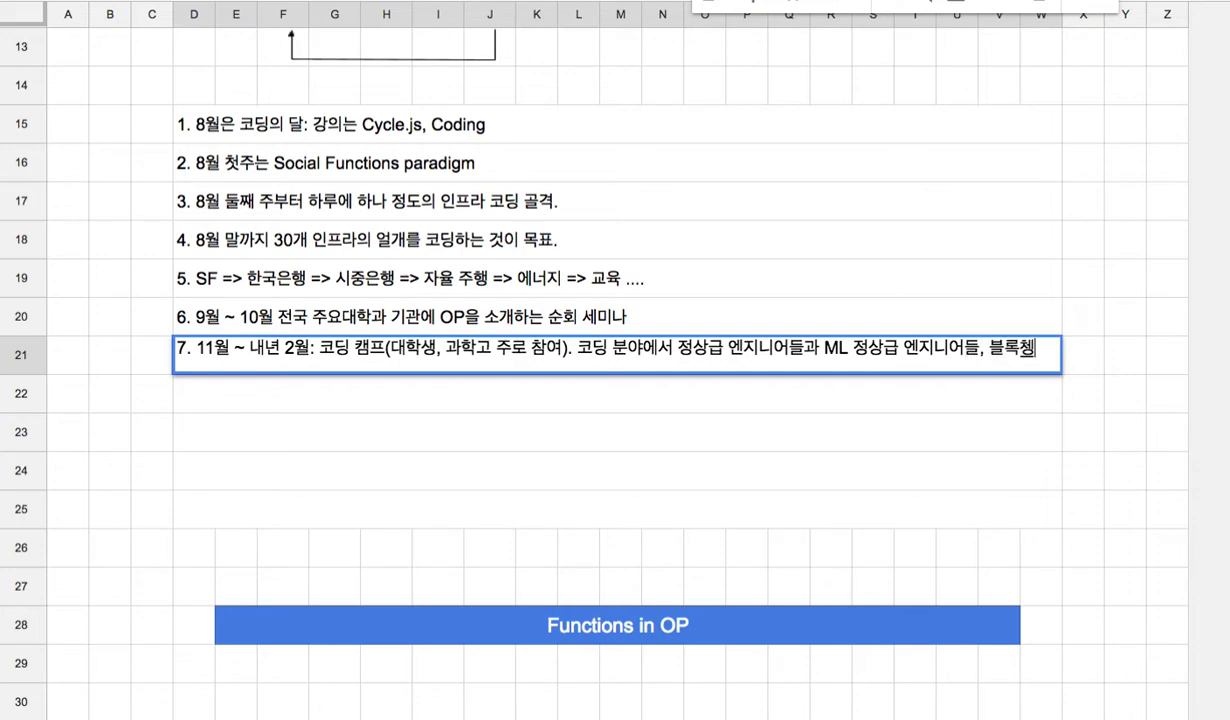
key("BackSpace")
type("체인(팀")
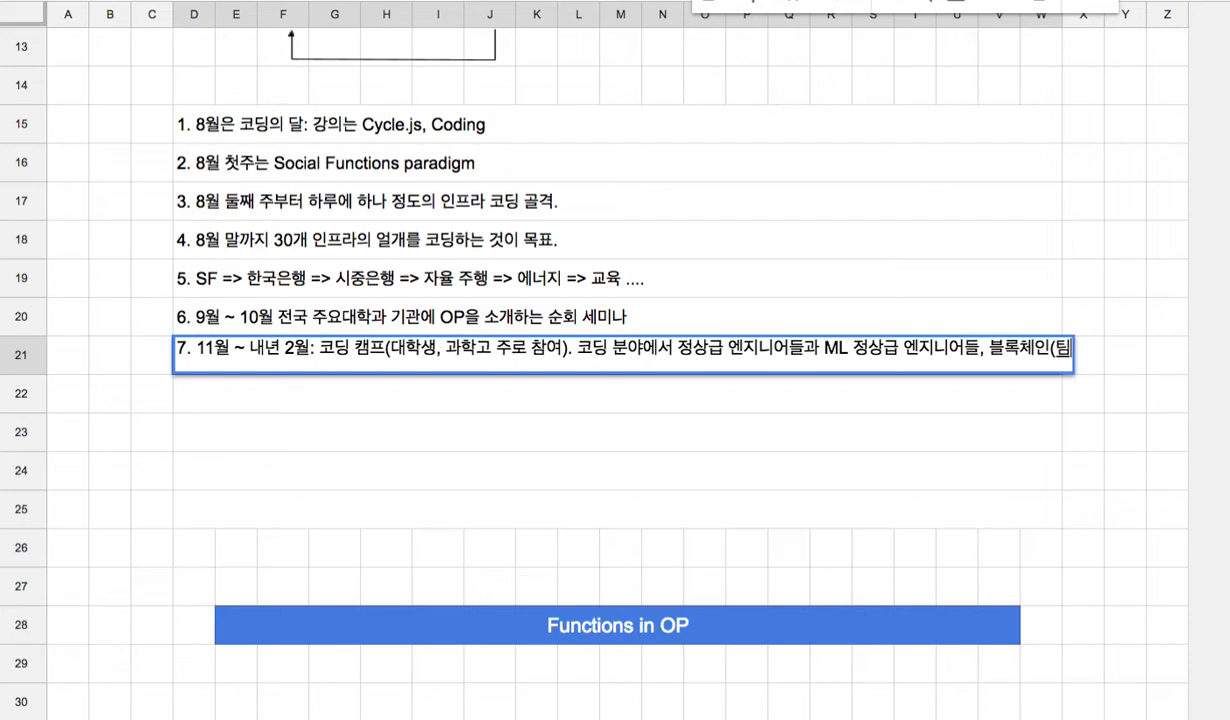
type(" 줆피테")
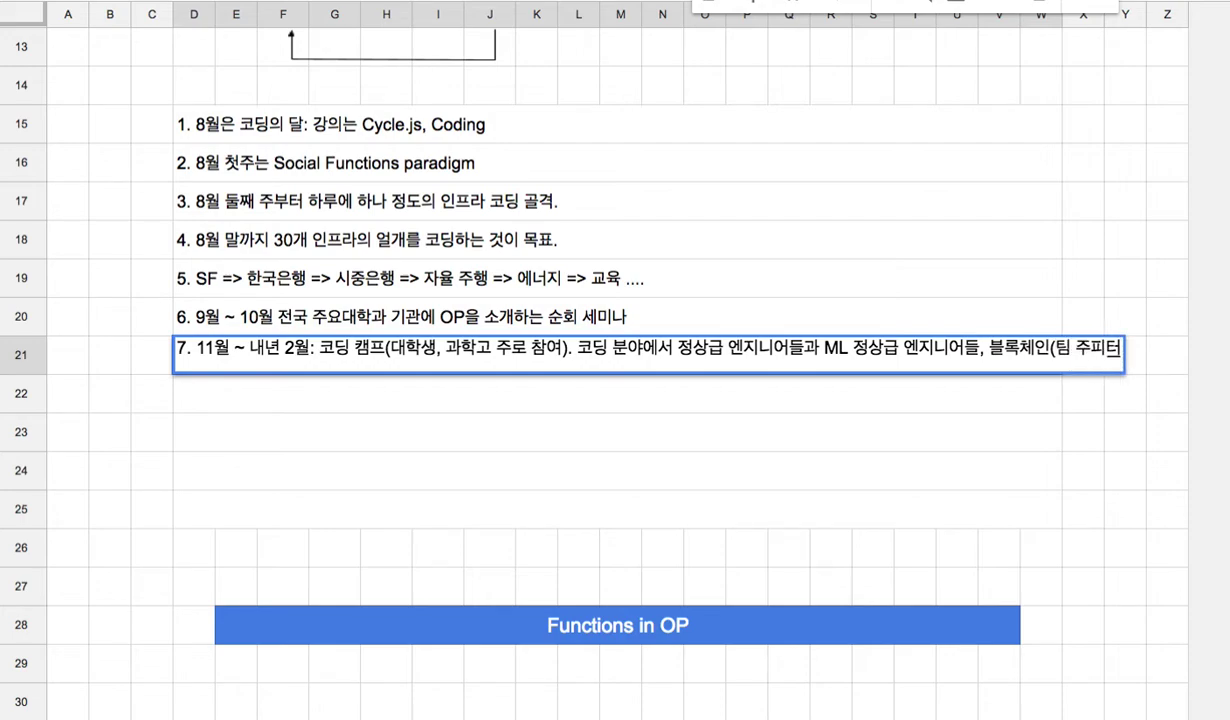
type(")")
- Replace the word "코딩" before "분야에서" in row 21 with "Coding(Cycle.js FRP)"
left_click_drag(577, 349, 609, 352)
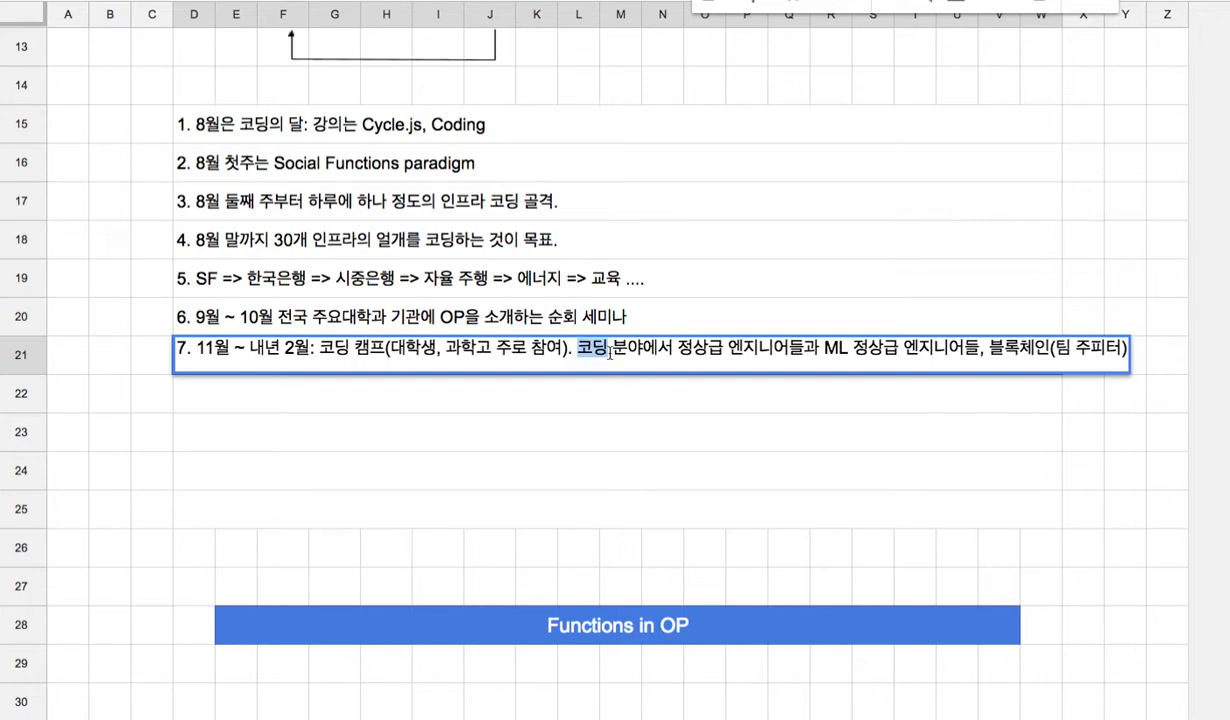
type("DCod")
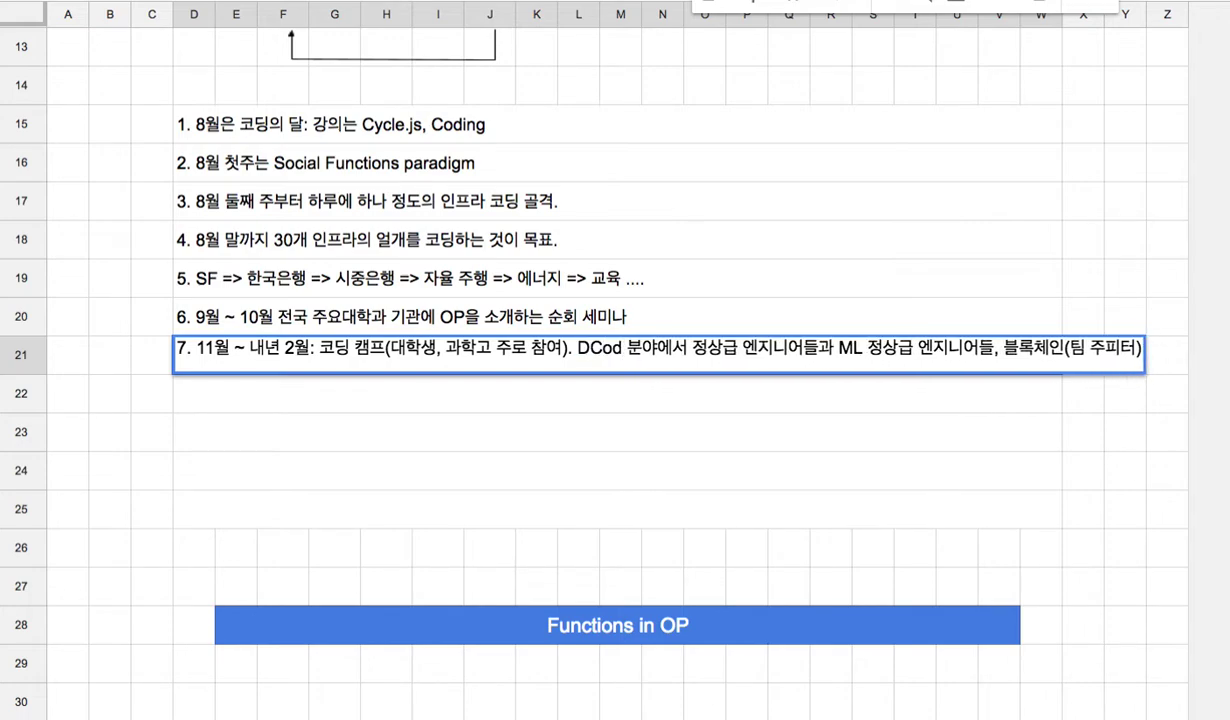
key("BackSpace")
key("BackSpace")
key("BackSpace")
key("BackSpace")
type("Coding")
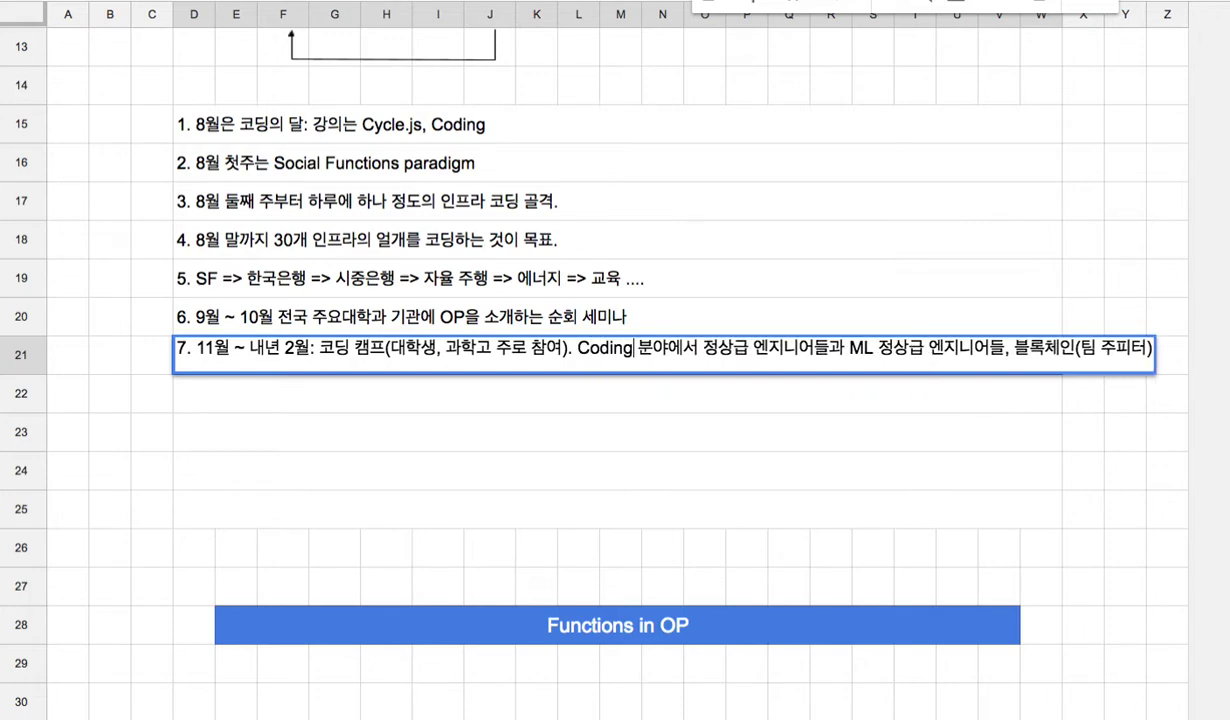
type("(Cy")
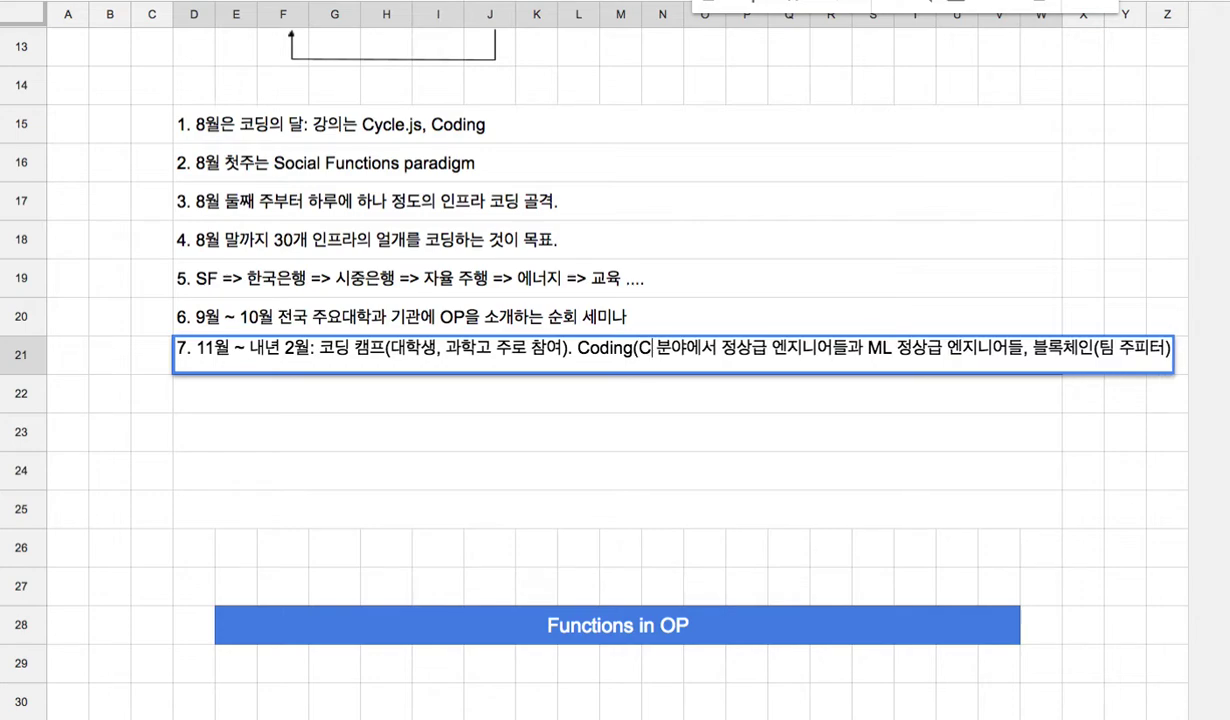
type("cle.js")
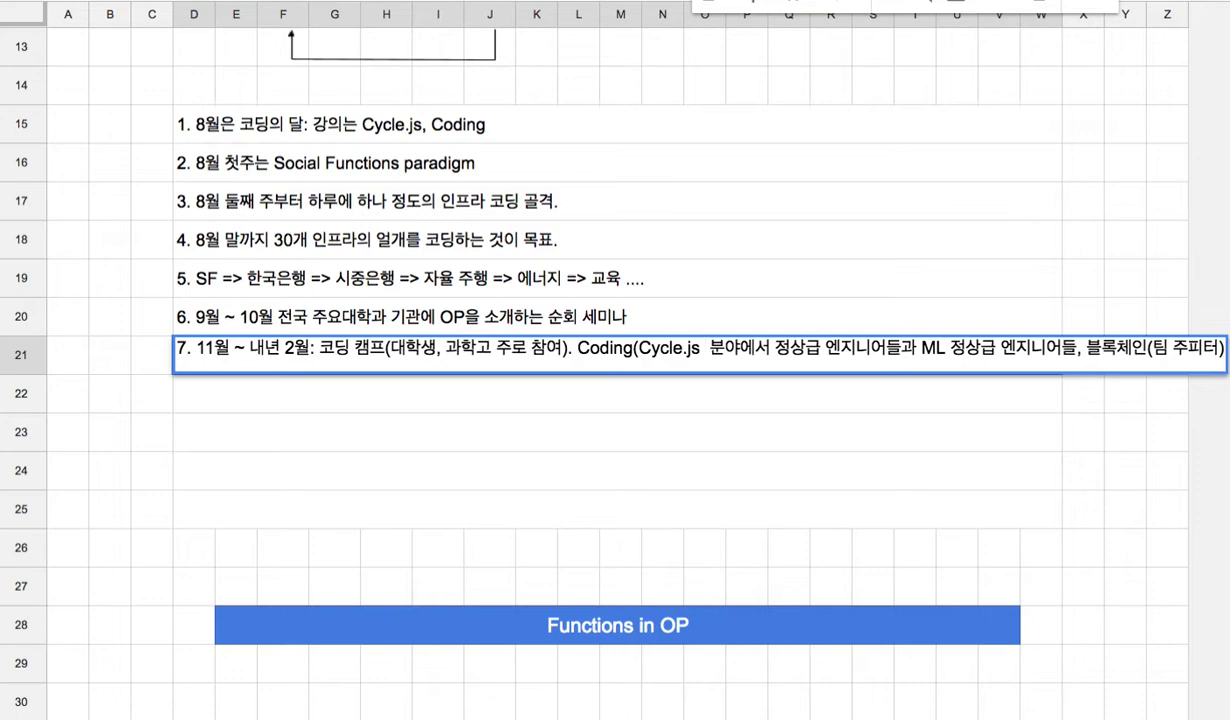
type(" FRP")
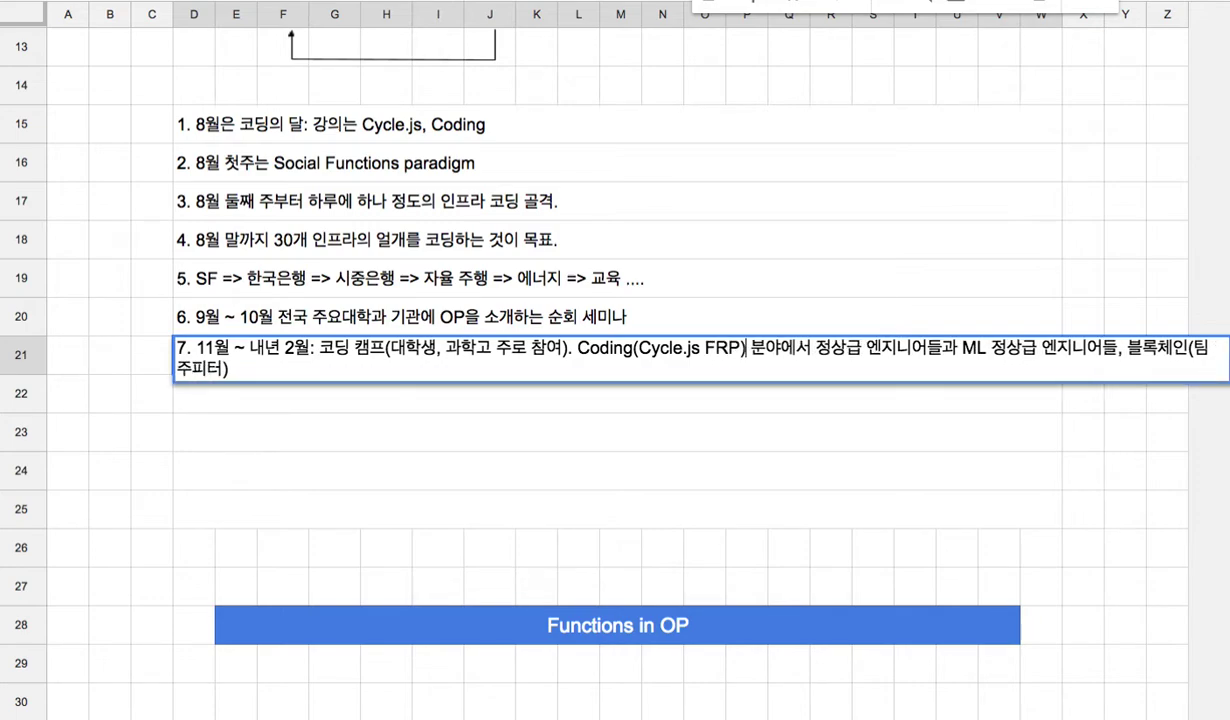
- Insert "세계" before the first "정상급" in the row 21 entry and commit the cell
left_click(818, 350)
type("세계")
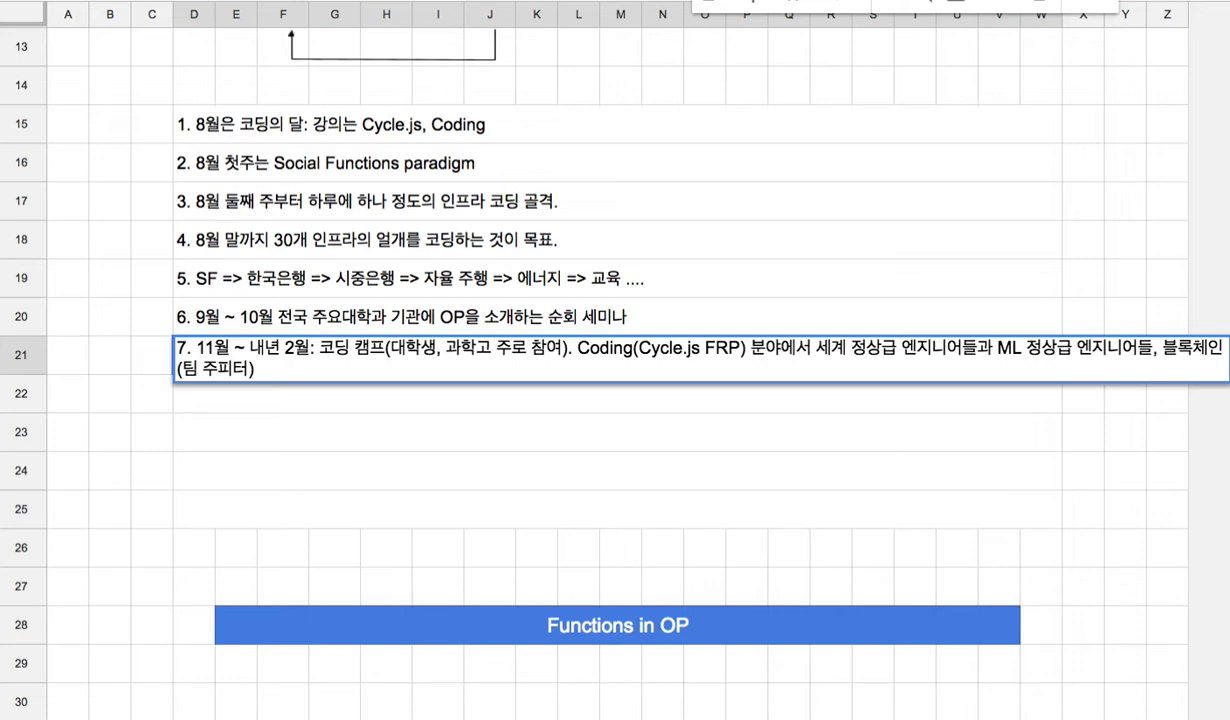
left_click_drag(577, 348, 1122, 352)
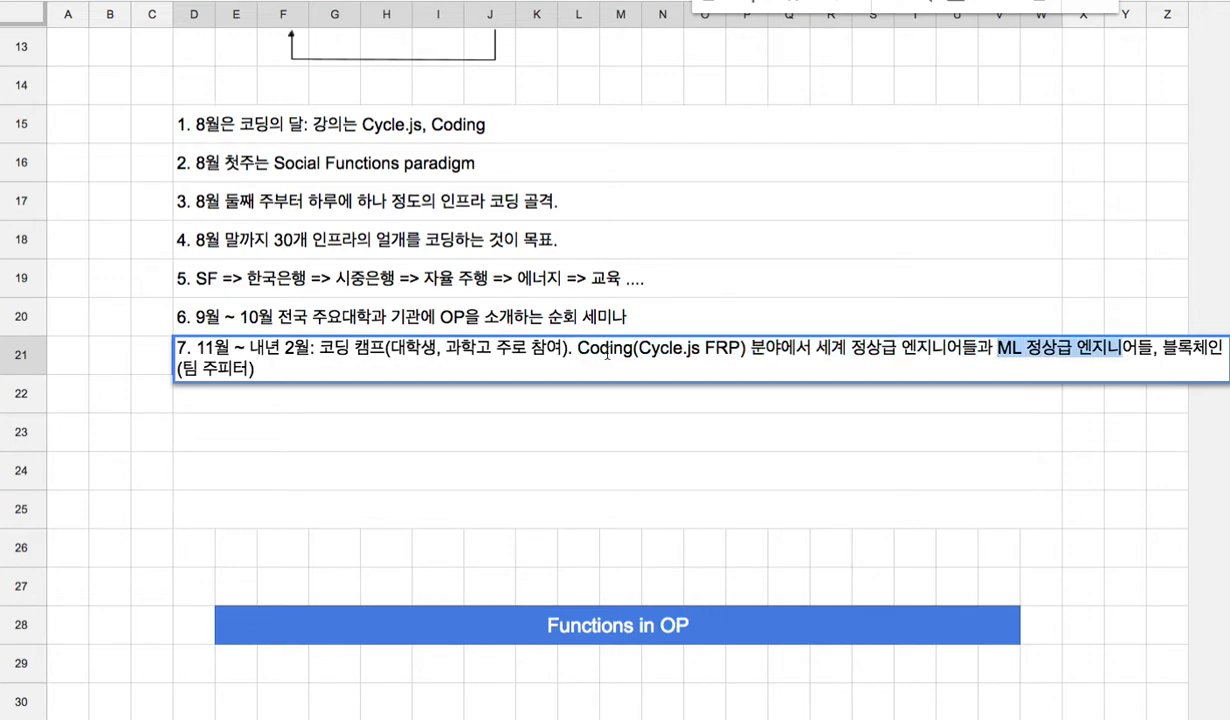
left_click(573, 349)
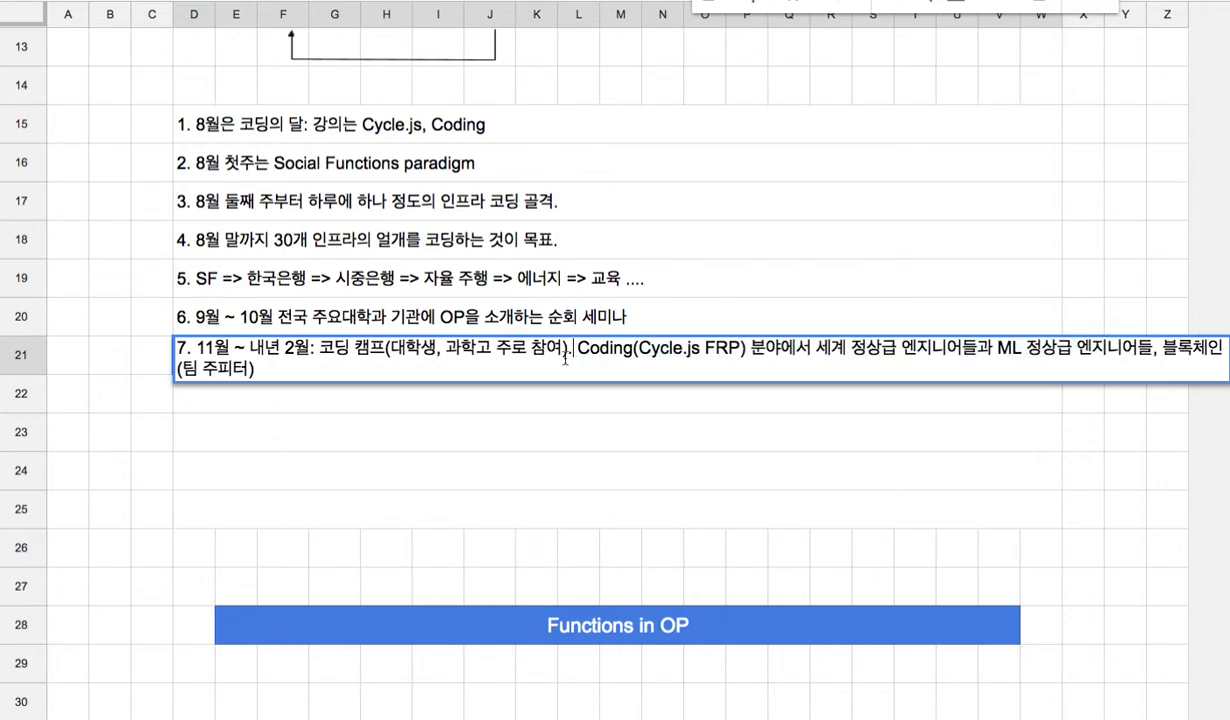
left_click_drag(319, 349, 525, 357)
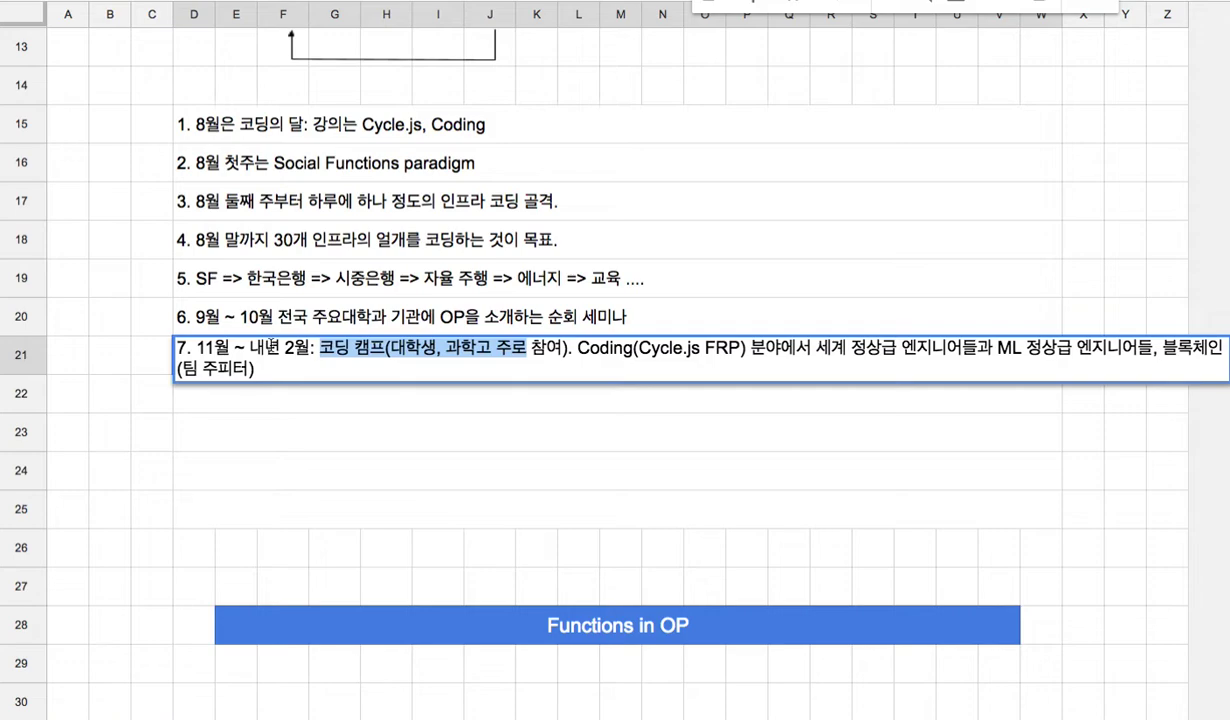
left_click(289, 250)
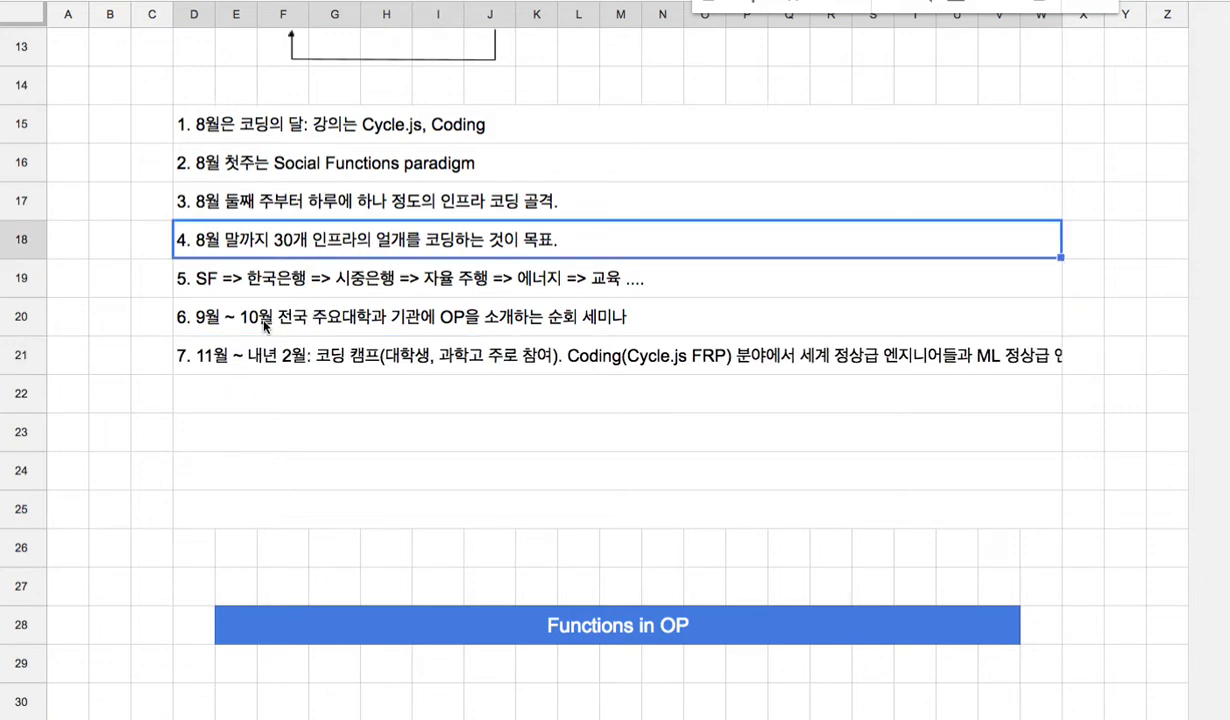
- Review the plan entries in rows 15 to 21, focusing on "30개 인프라" in row 18
left_click(368, 326)
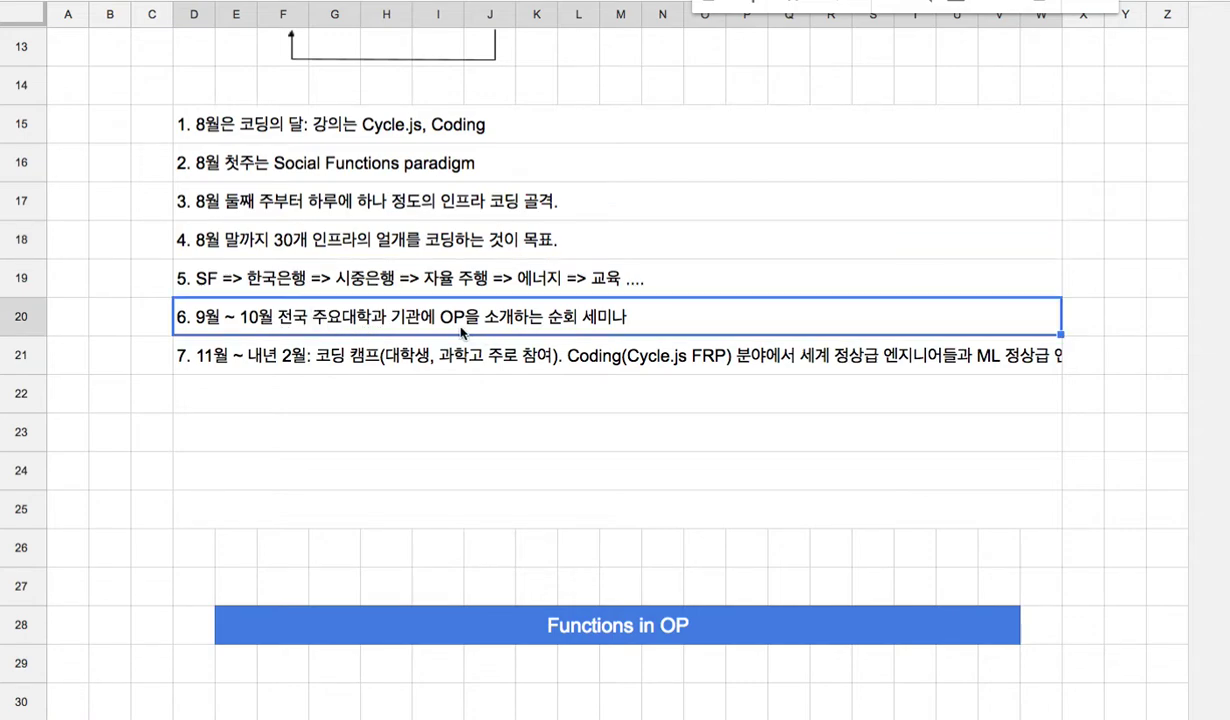
left_click(337, 245)
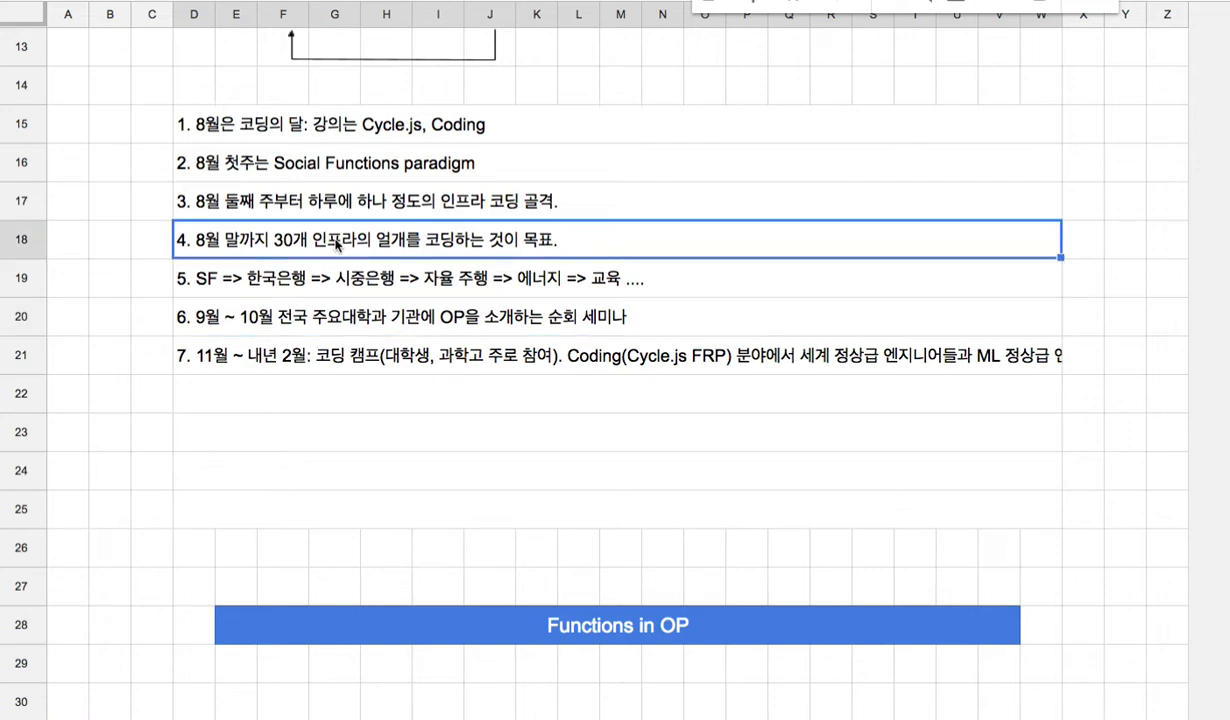
left_click(346, 318)
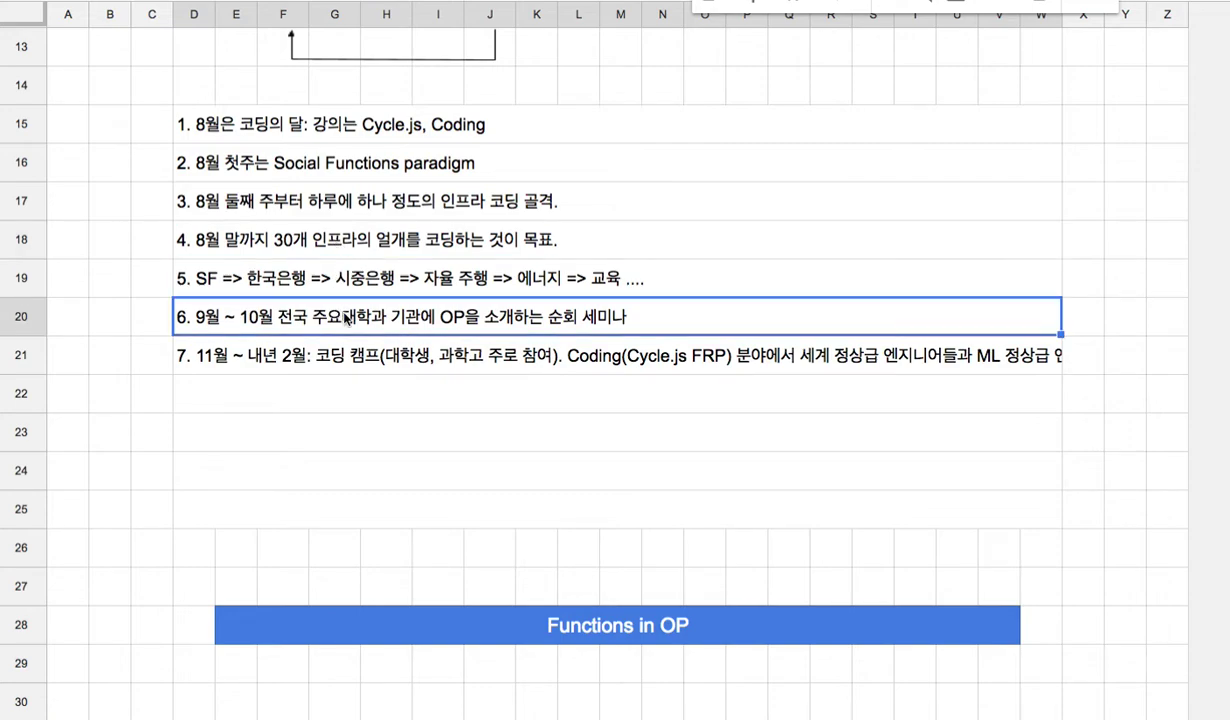
left_click(270, 356)
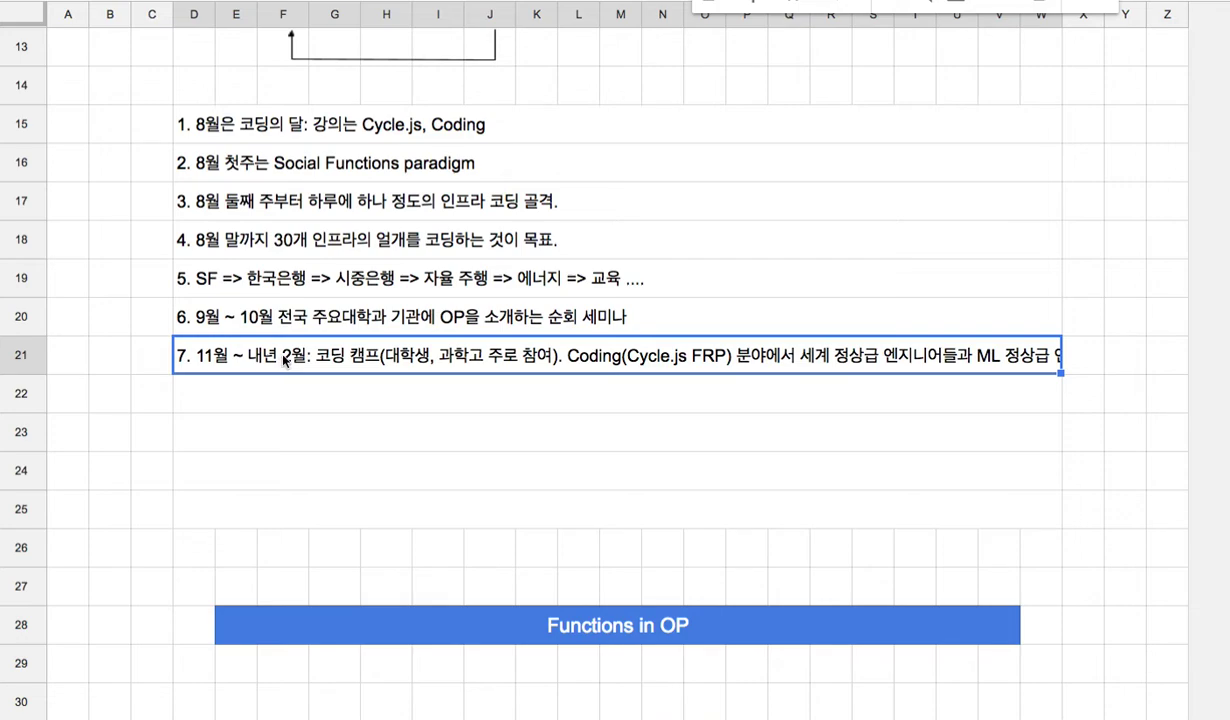
left_click_drag(335, 125, 380, 355)
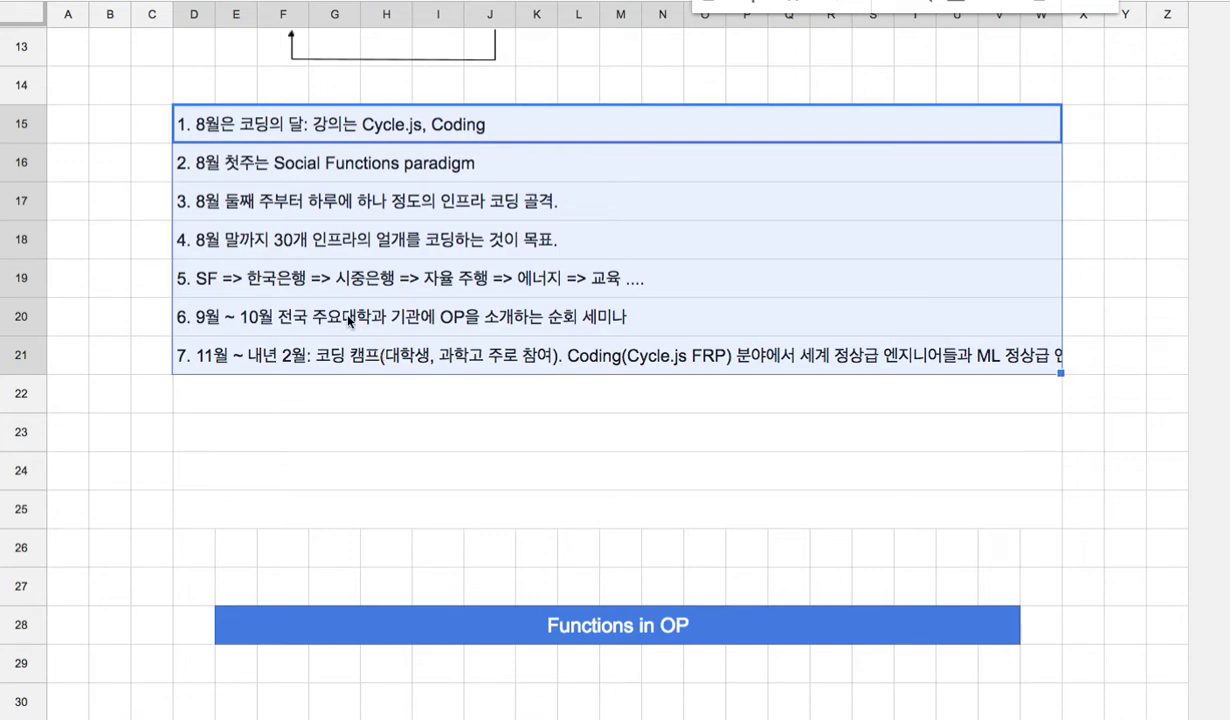
double_click(285, 245)
left_click_drag(276, 236, 361, 237)
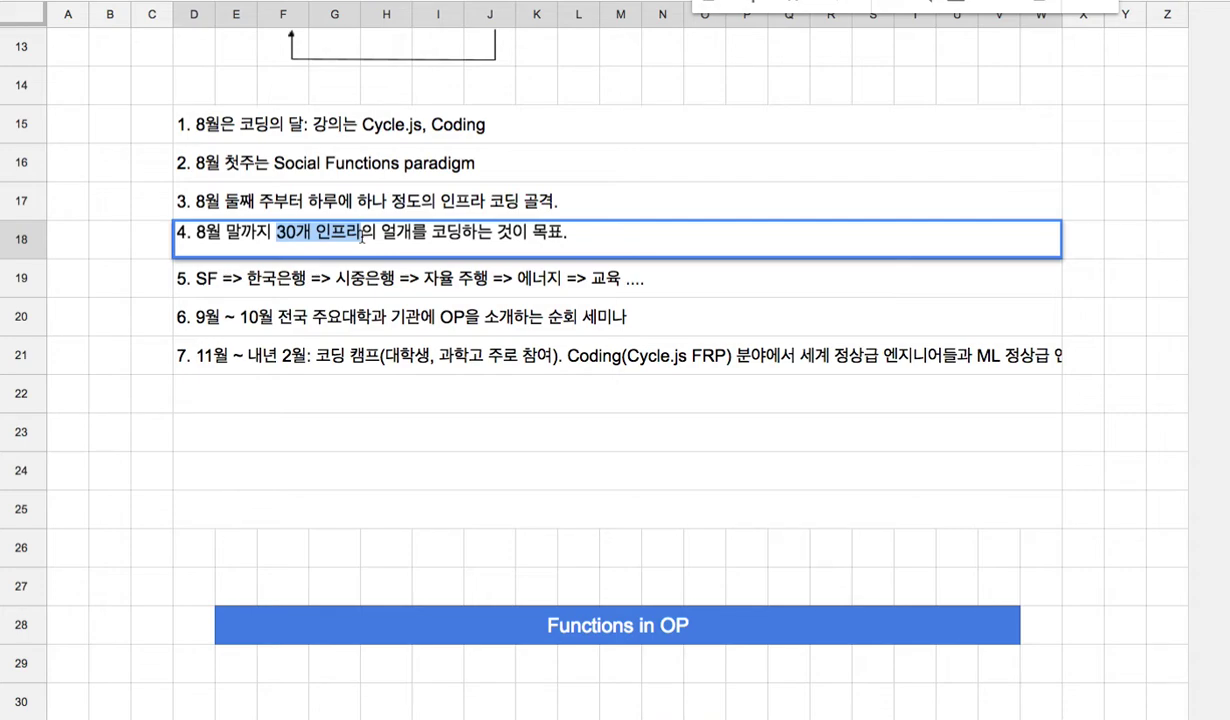
- Examine the row 21 wording about the Coding, ML and blockchain engineers, and the plan items above it
left_click(583, 350)
double_click(604, 358)
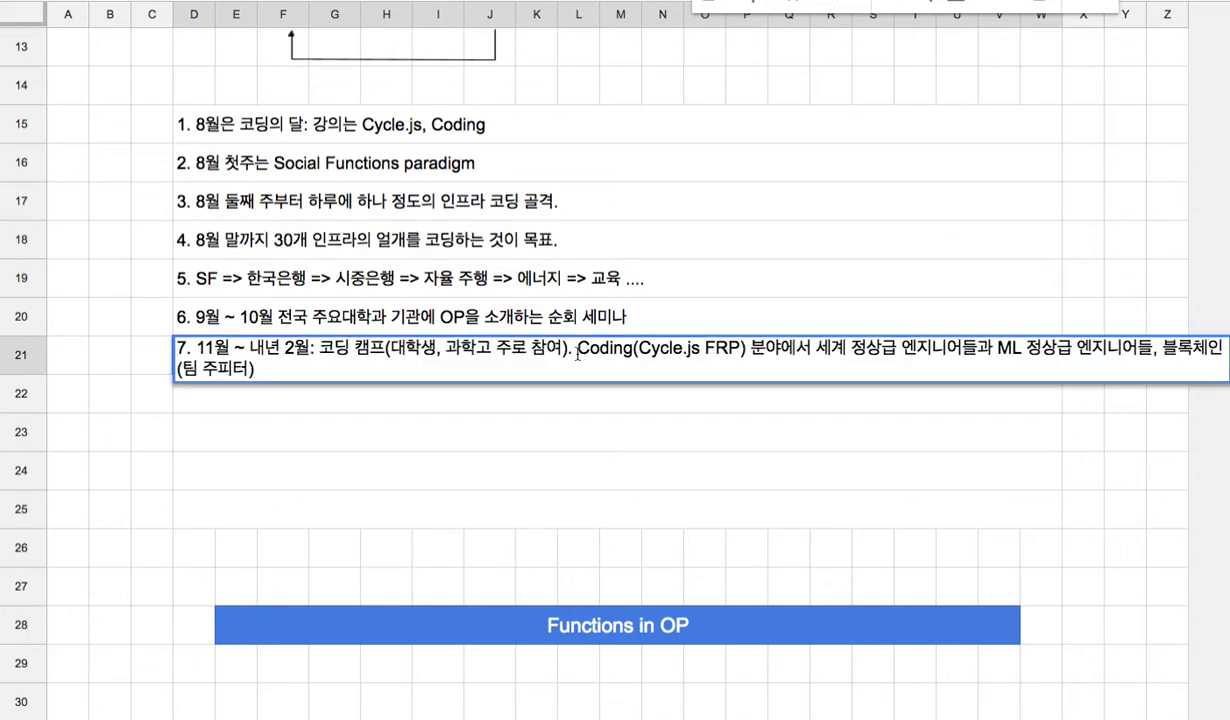
left_click_drag(577, 348, 585, 368)
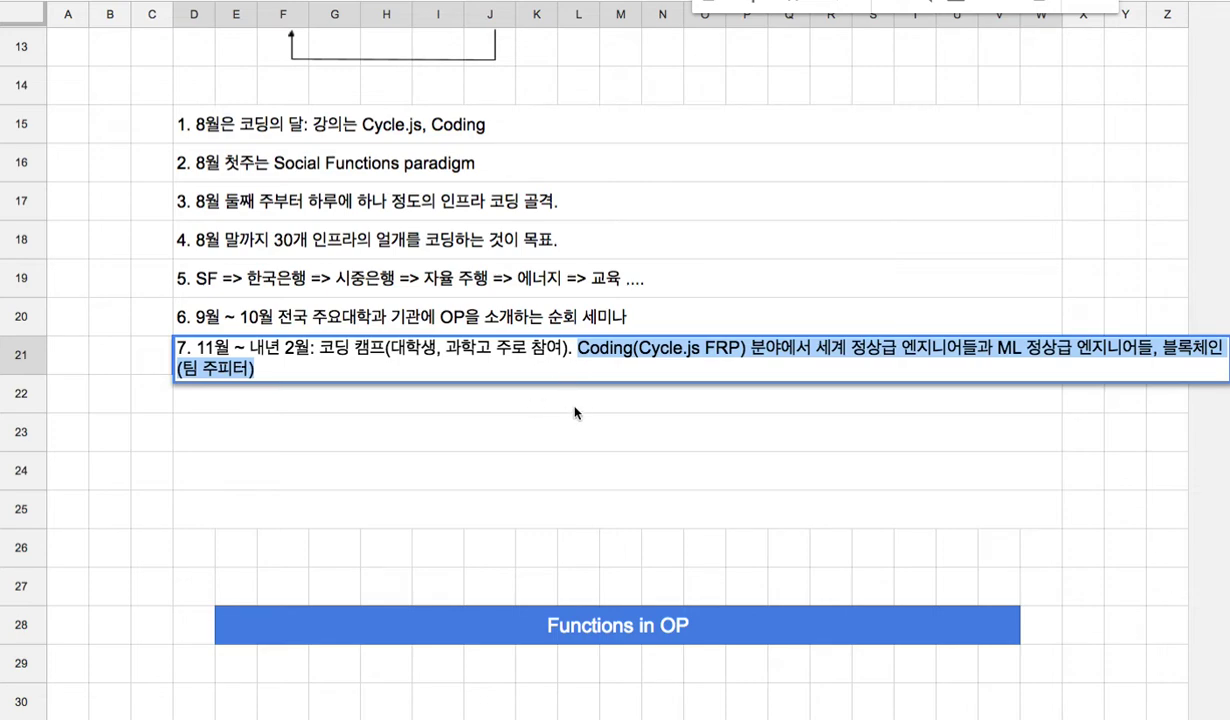
left_click(576, 350)
left_click(568, 360)
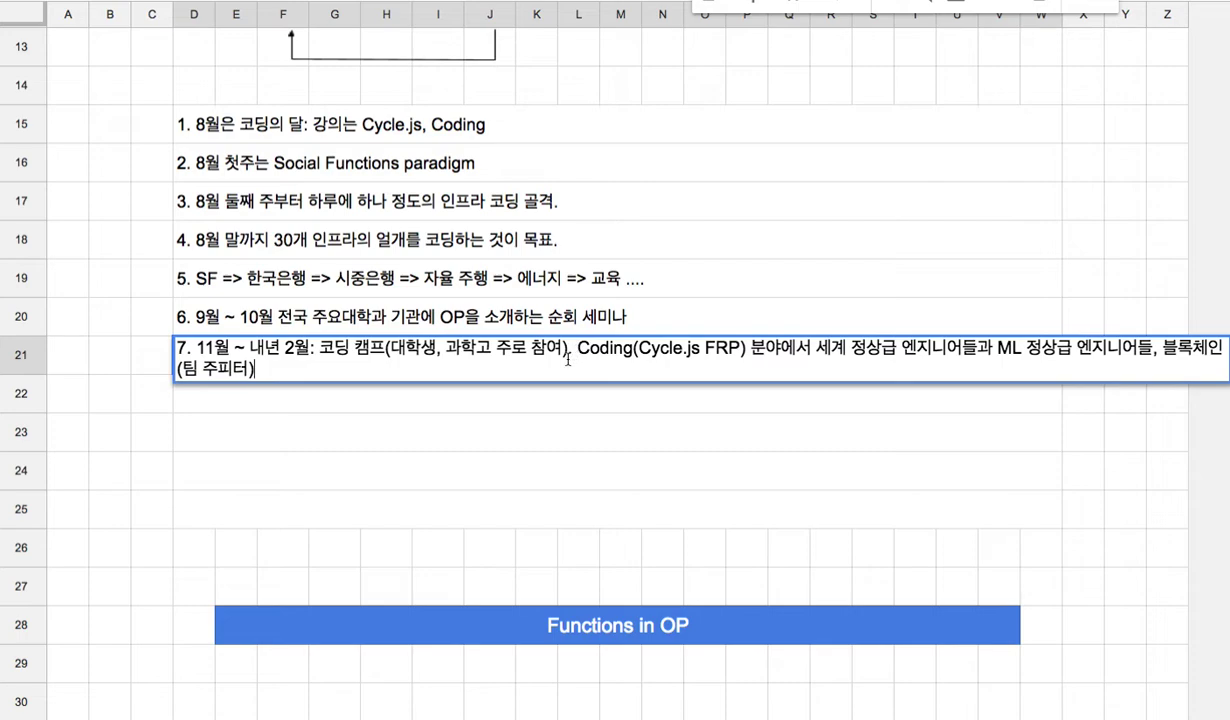
left_click(570, 350, "shift")
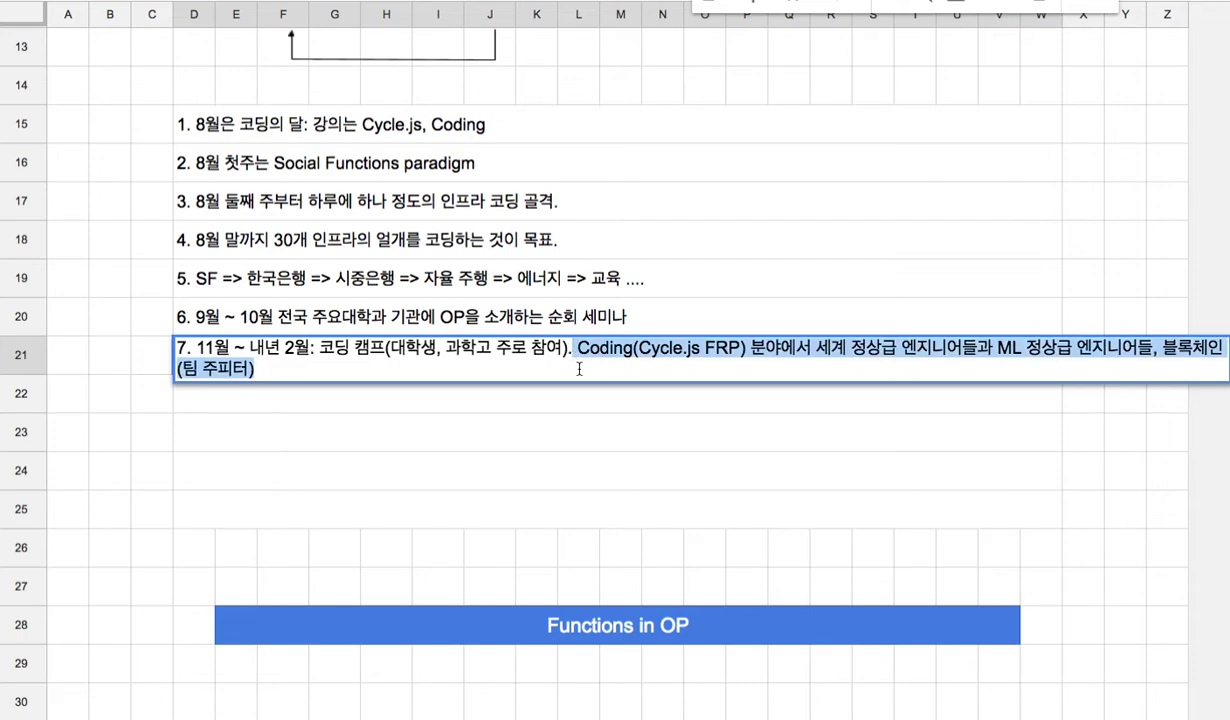
left_click(661, 348)
left_click_drag(748, 348, 962, 348)
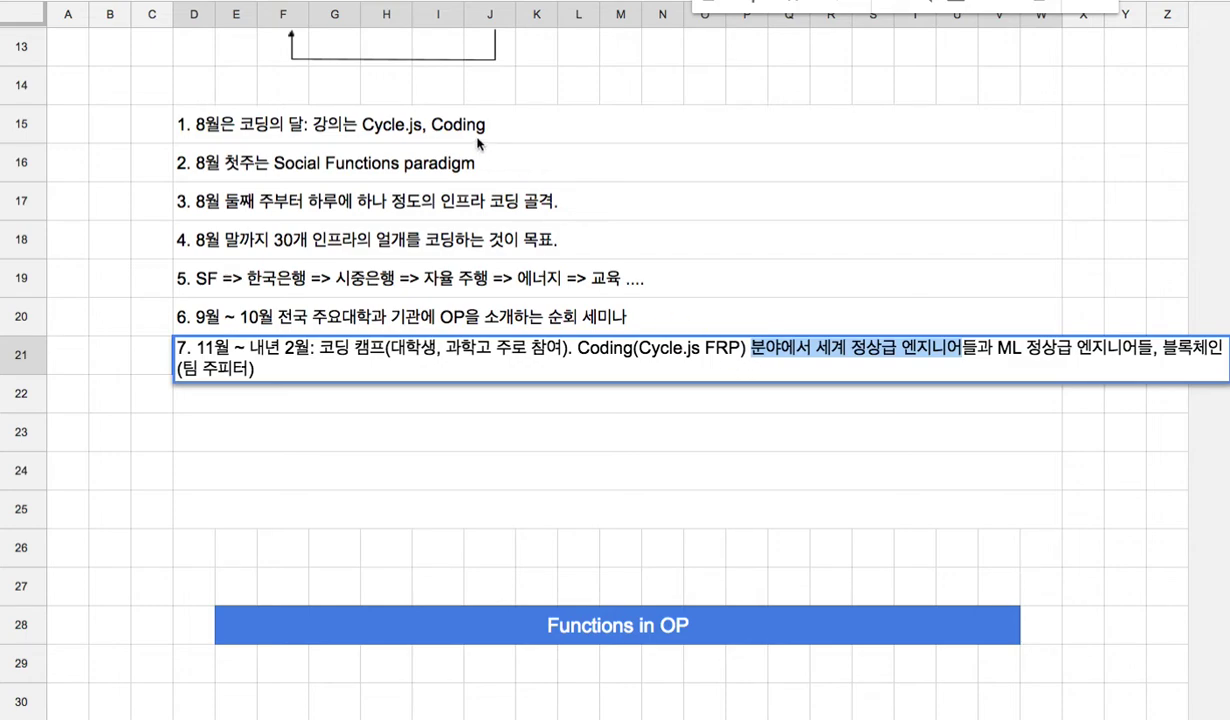
left_click_drag(462, 133, 541, 308)
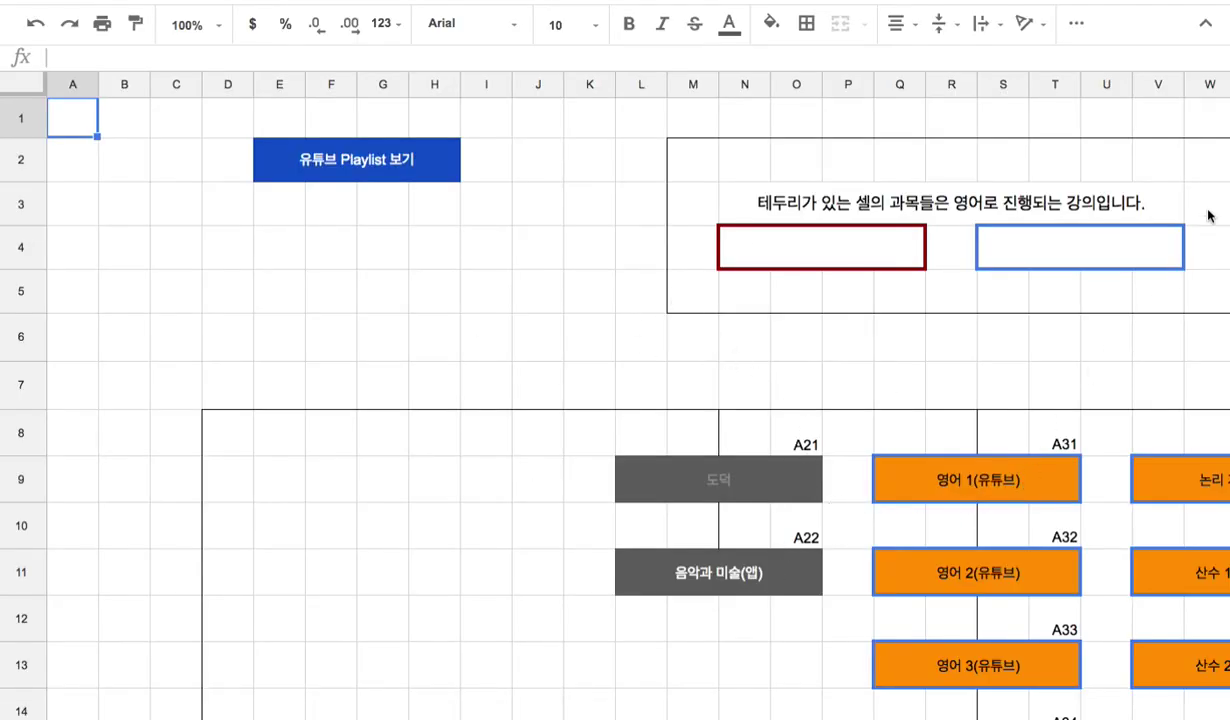
- Browse the course curriculum sheet from the OpenLab S(econdary) section down to the 중급 4 courses
scroll(1210, 216, "down", 20)
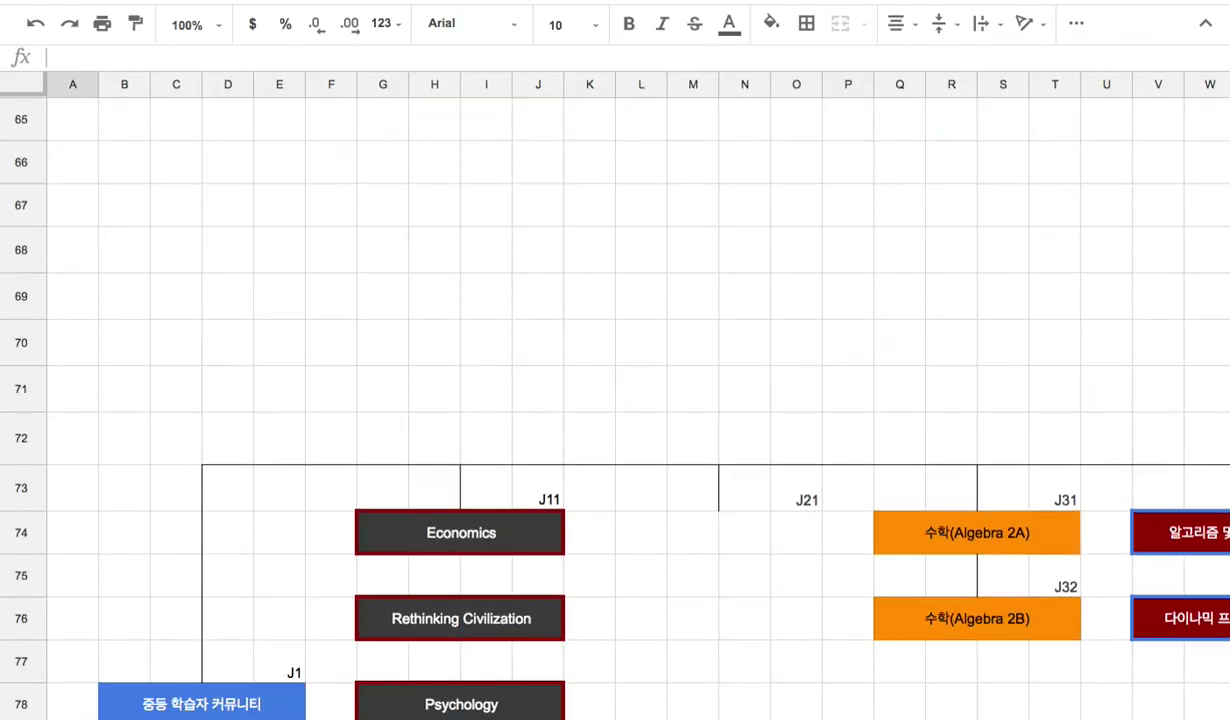
scroll(1126, 350, "right", 10)
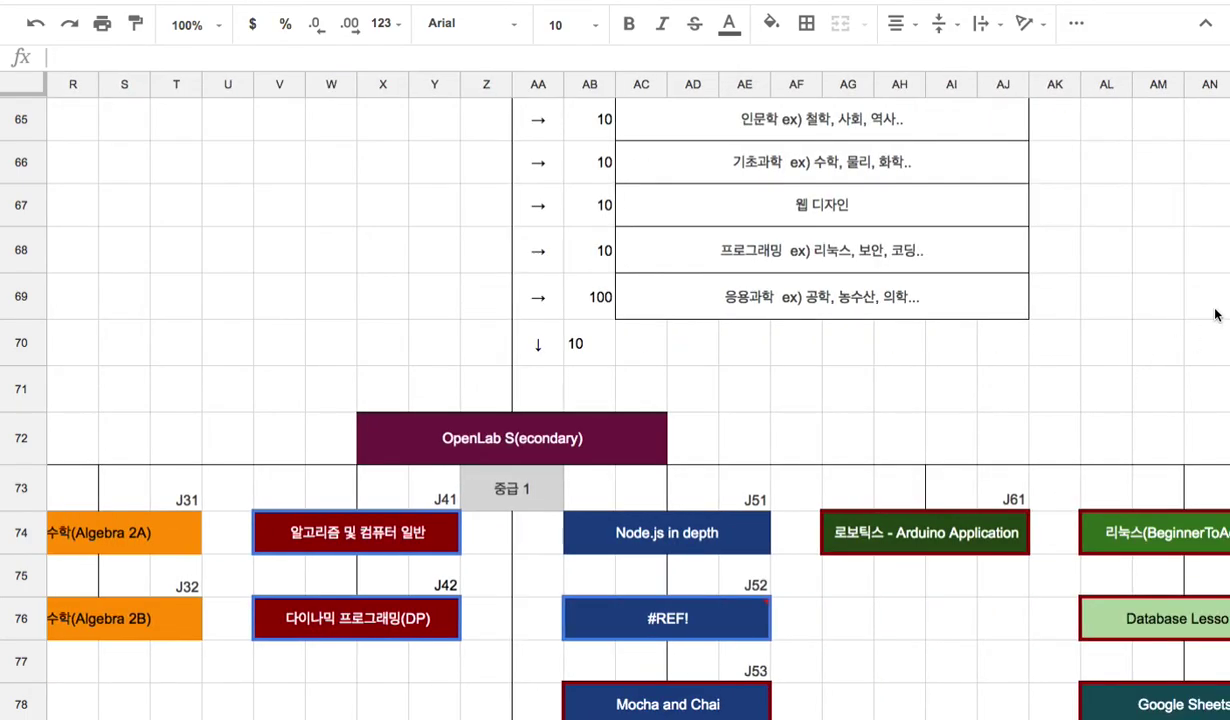
scroll(1217, 314, "down", 16)
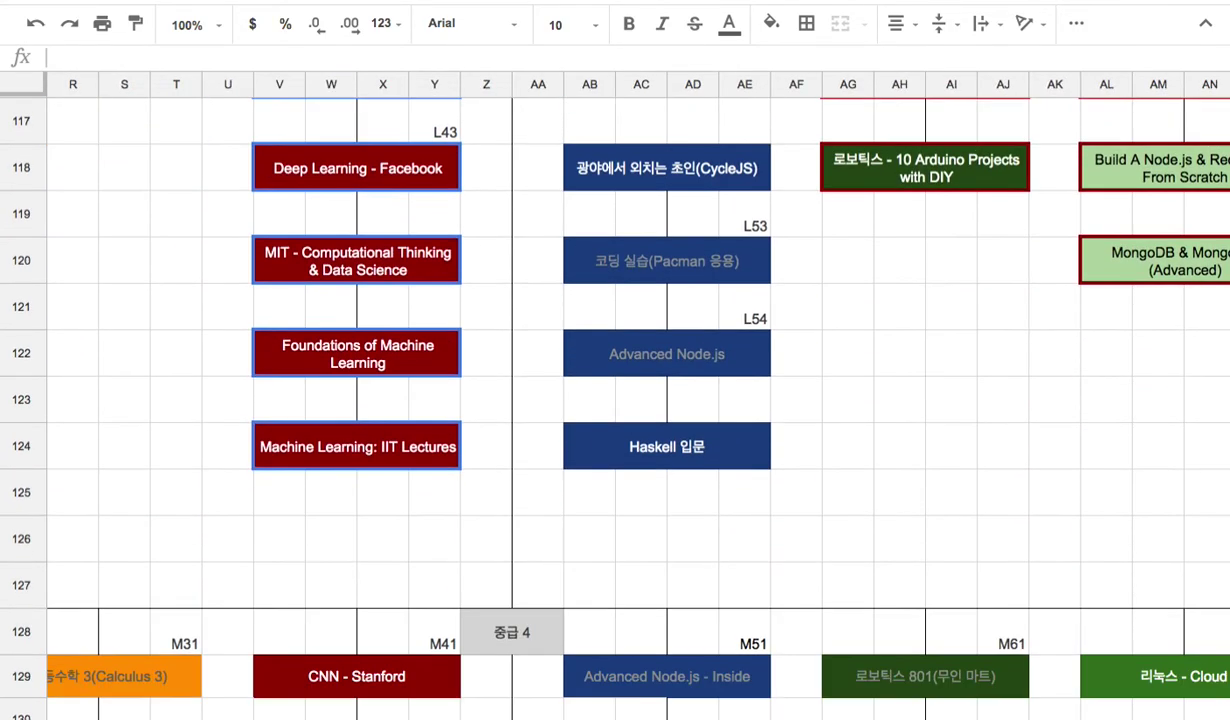
scroll(615, 400, "down", 5)
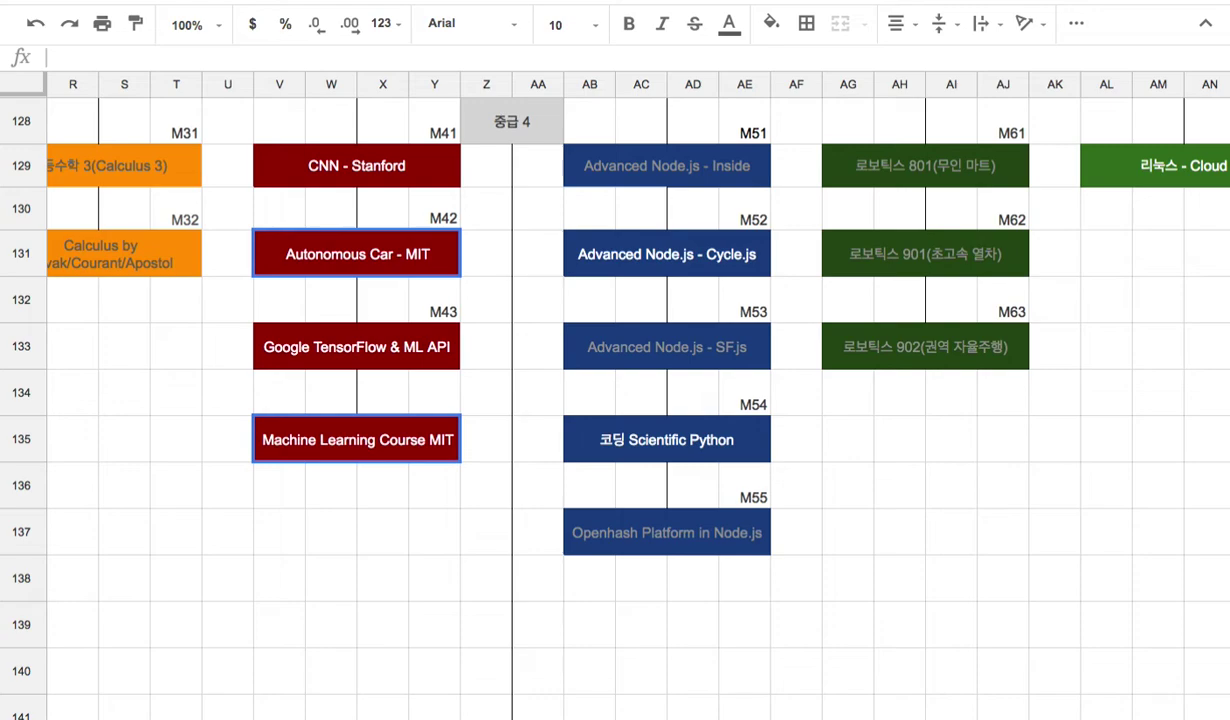
- Browse the curriculum sheet from the 중급 4 courses down through the 대학 1 courses in the OpenLab U(inversity) section
scroll(615, 400, "down", 1)
scroll(615, 400, "down", 3)
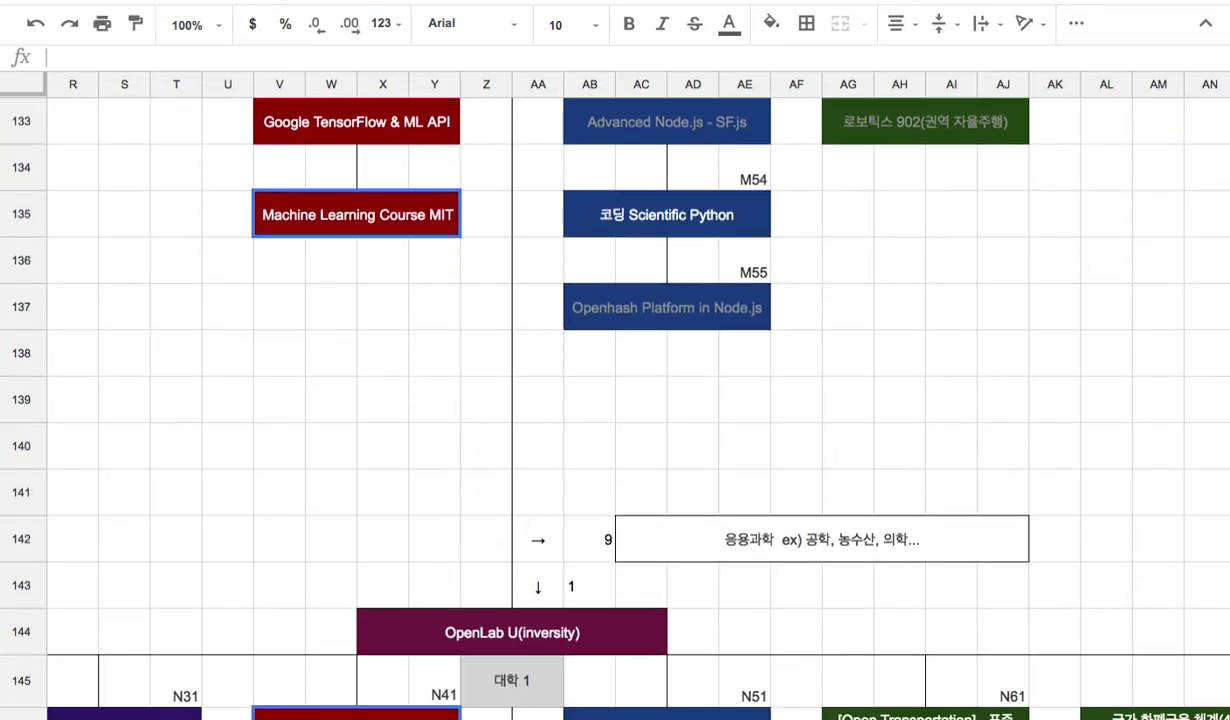
scroll(615, 400, "down", 3)
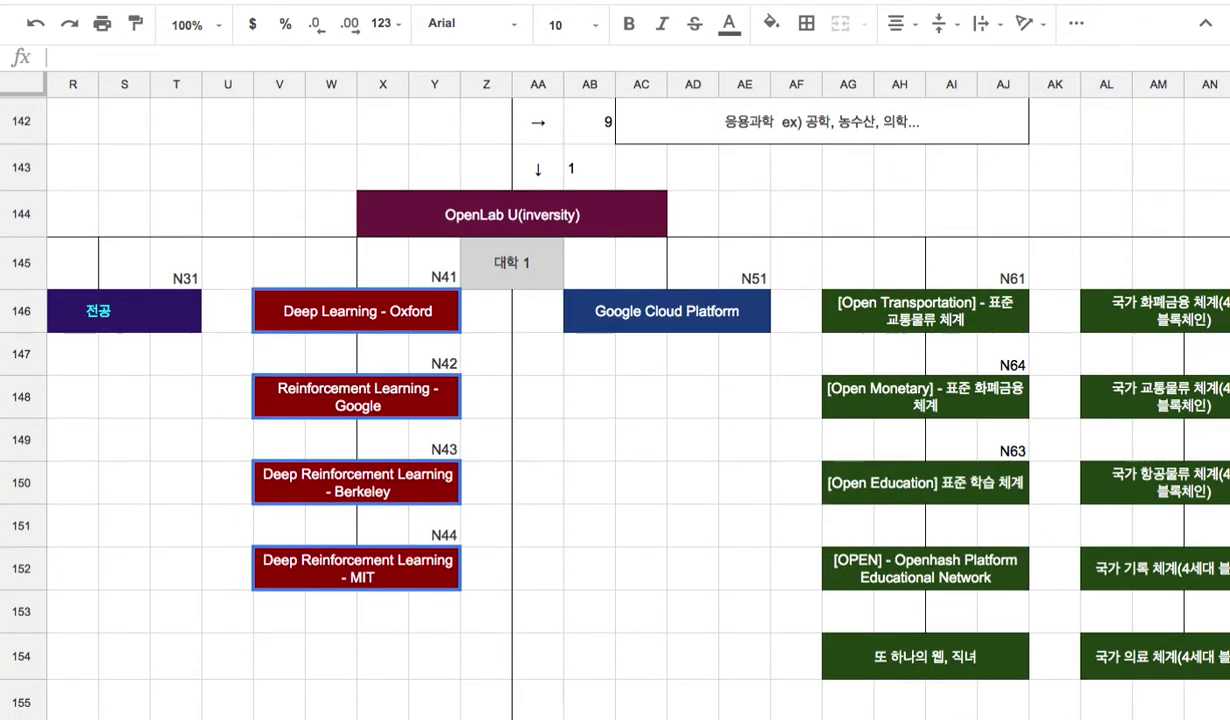
scroll(1119, 559, "down", 3)
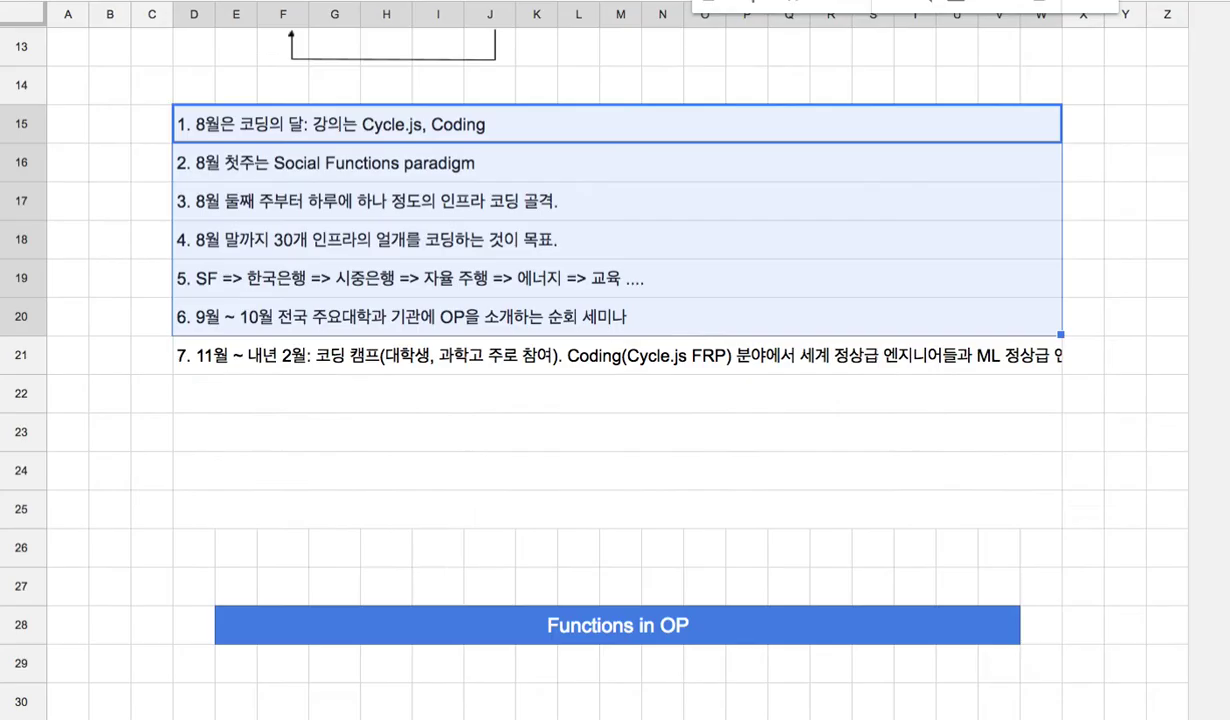
- Start a new plan item in row 22 reading "8. 교육 법인 설립 => 경영진"
left_click(423, 398)
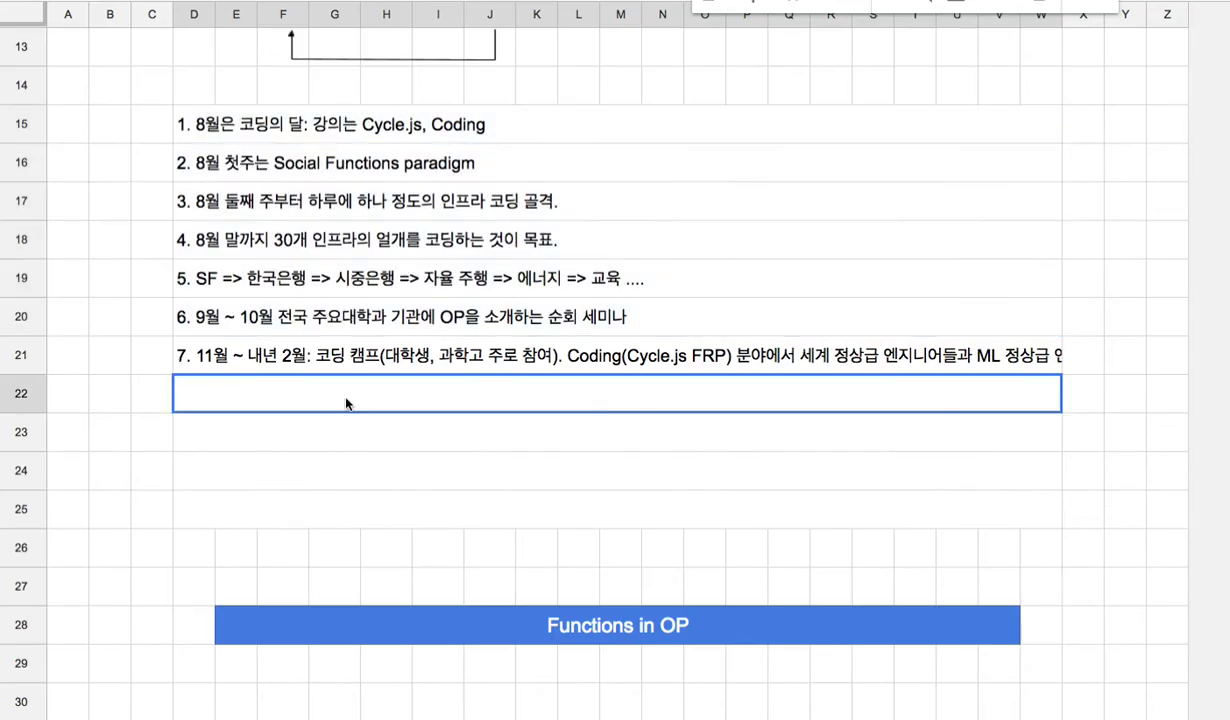
type("8")
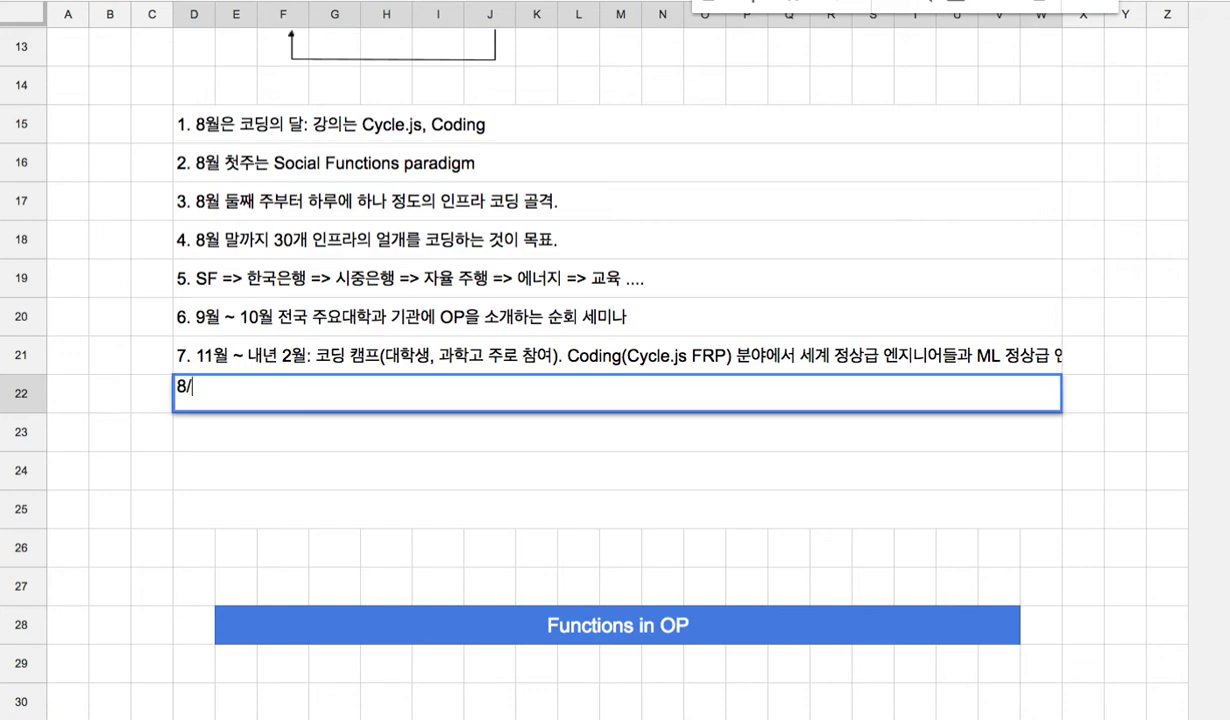
type(". 교육 법인 설립")
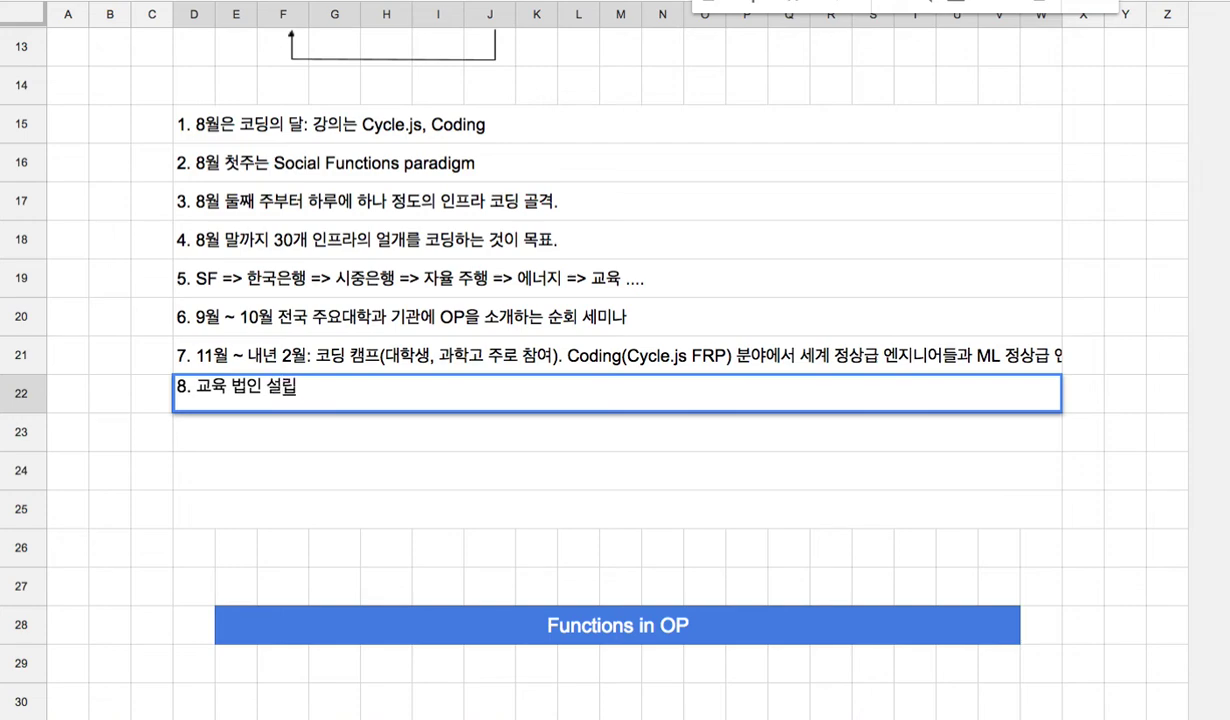
type(" => 경영진")
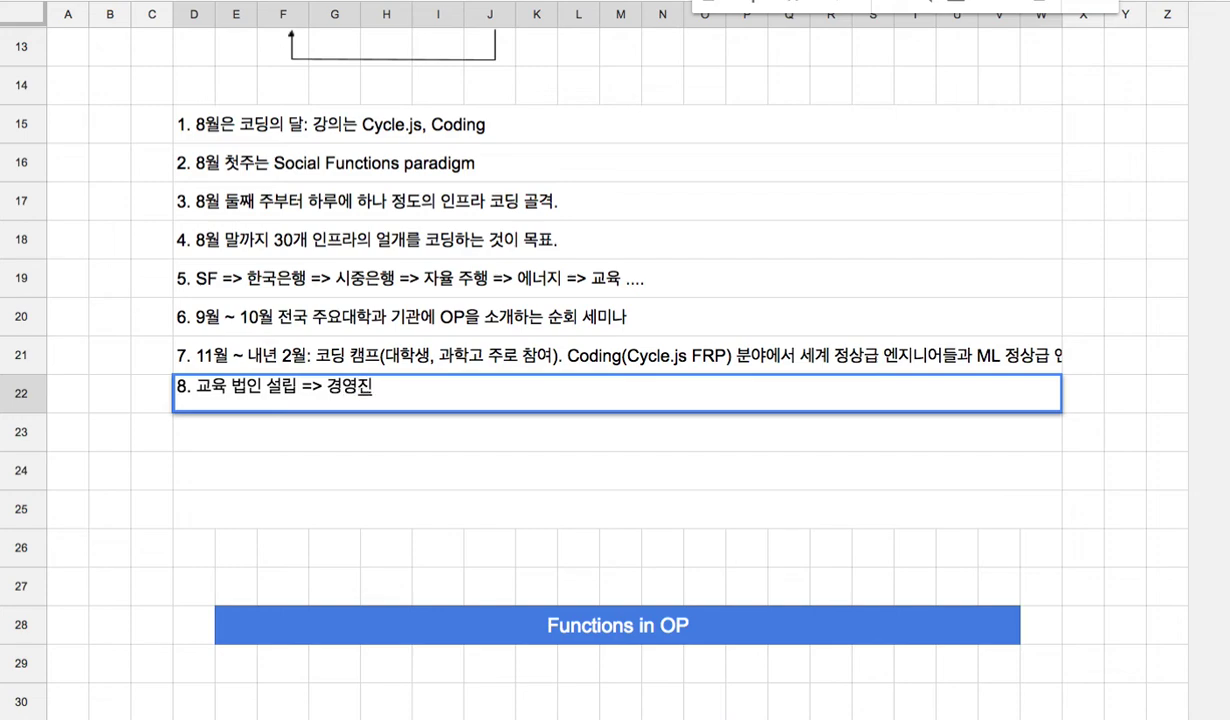
- Insert "국내 탑 클라스의 인재들이" before "경영진" in the row 22 entry
left_click(326, 386)
type("국내 탑 크")
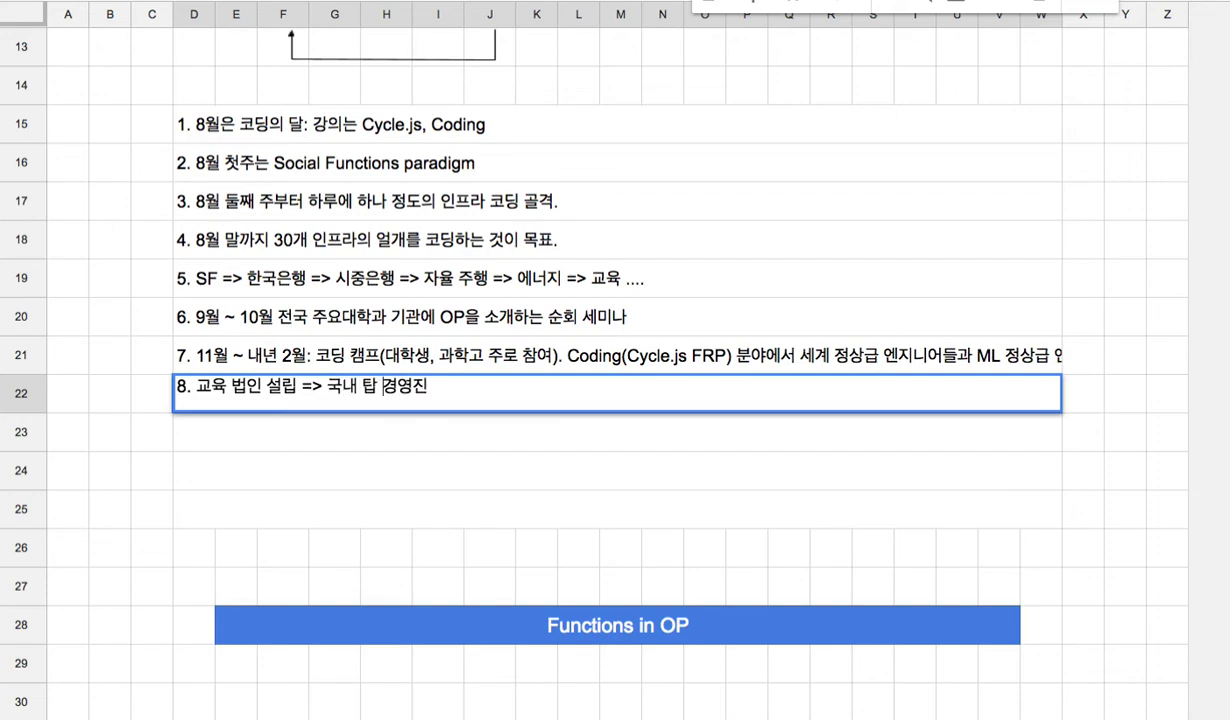
type("클라스의 인재")
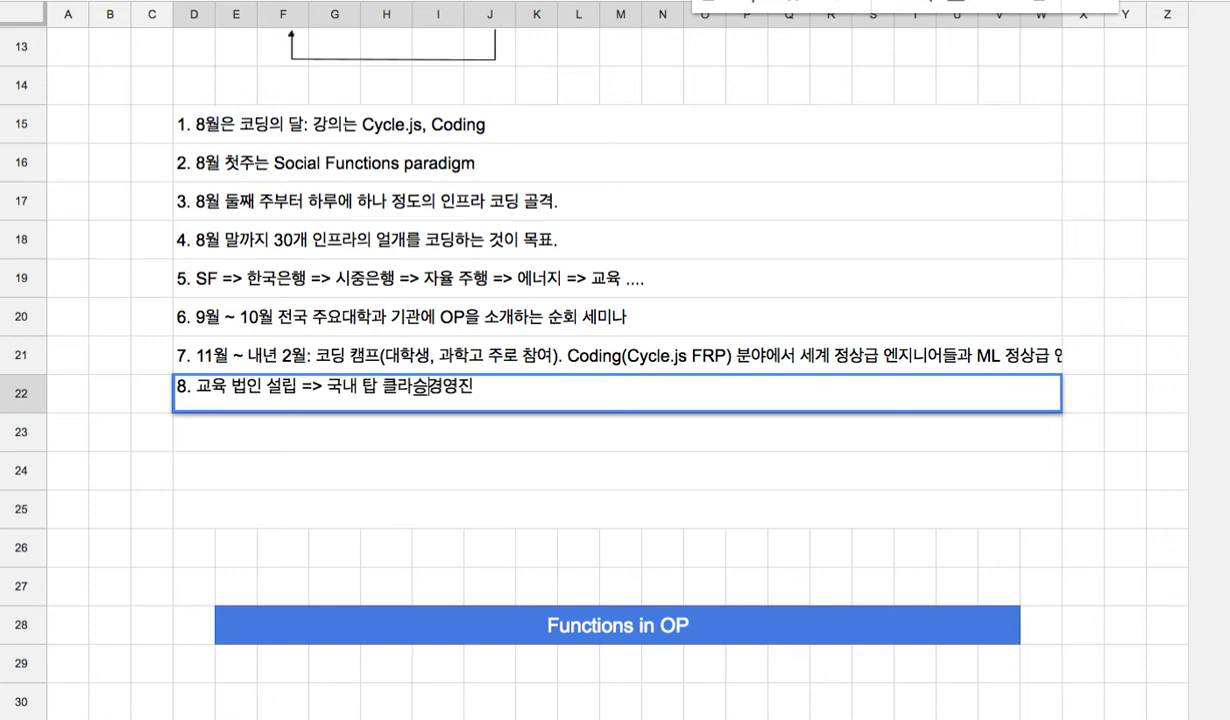
type("들이")
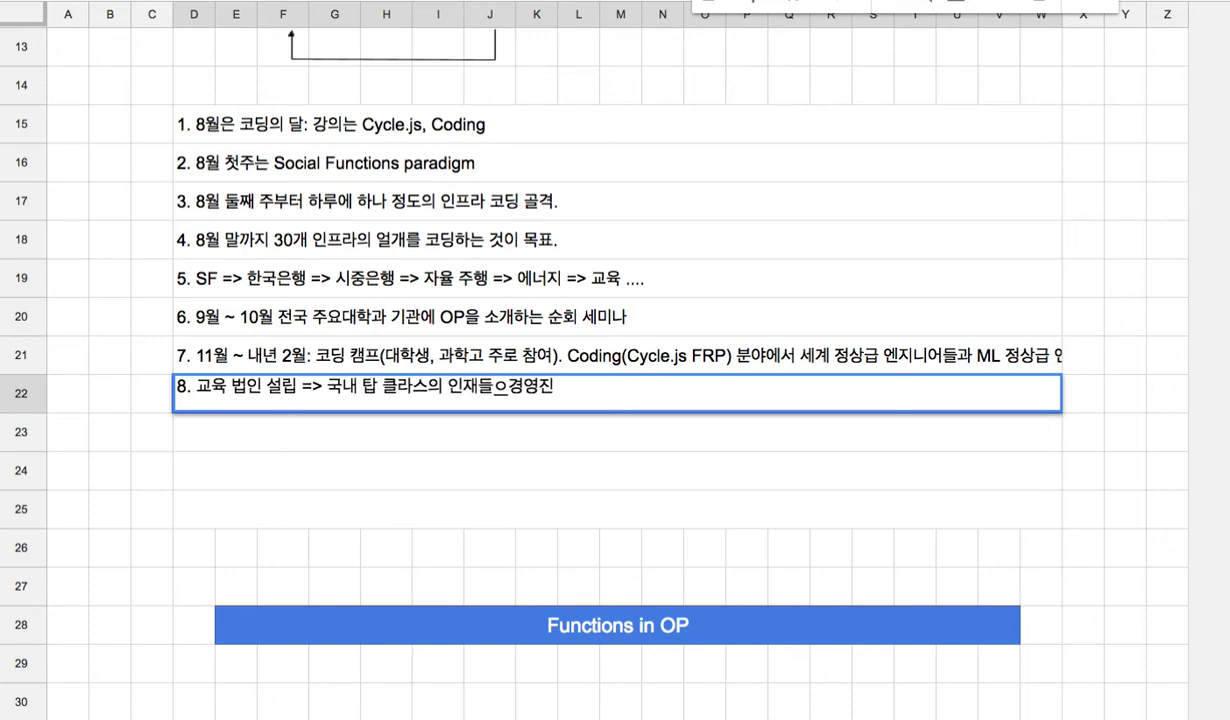
- Complete the row 22 entry by adding "을 구성하도록 준비." after "경영진" and commit the cell
key("End")
type("을 구성할")
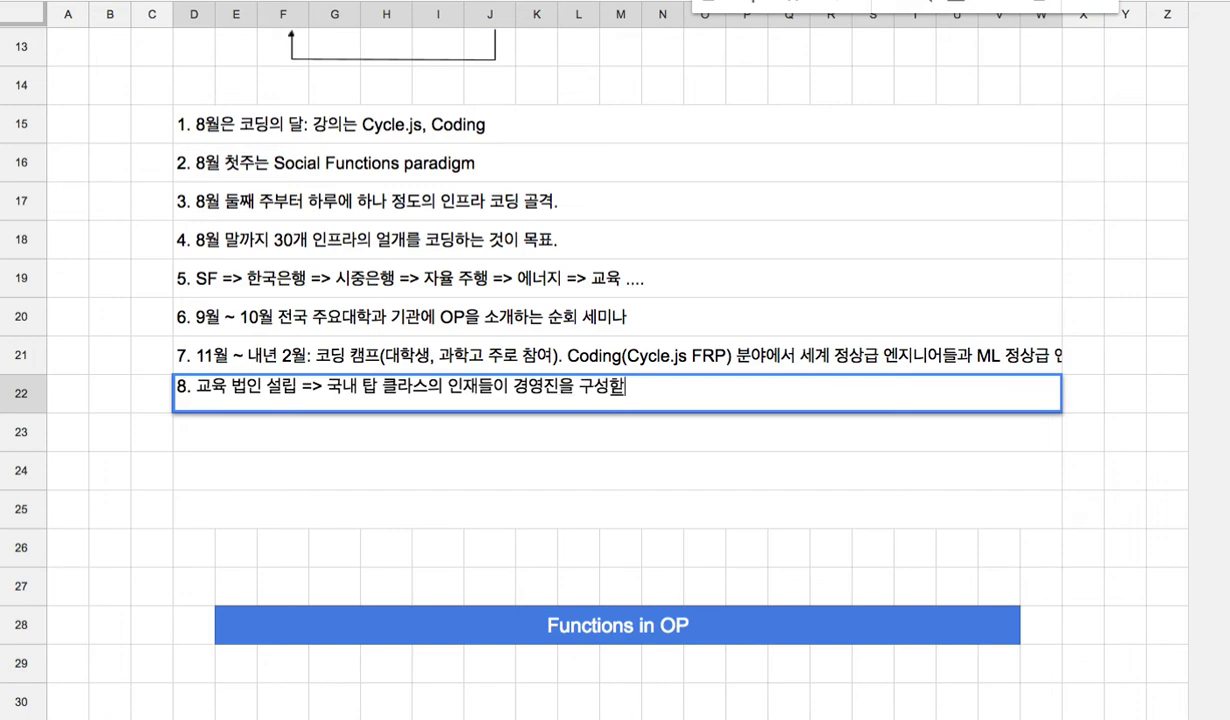
key("BackSpace")
type("도록")
type(" 준ㅂ")
type("ㅣ")
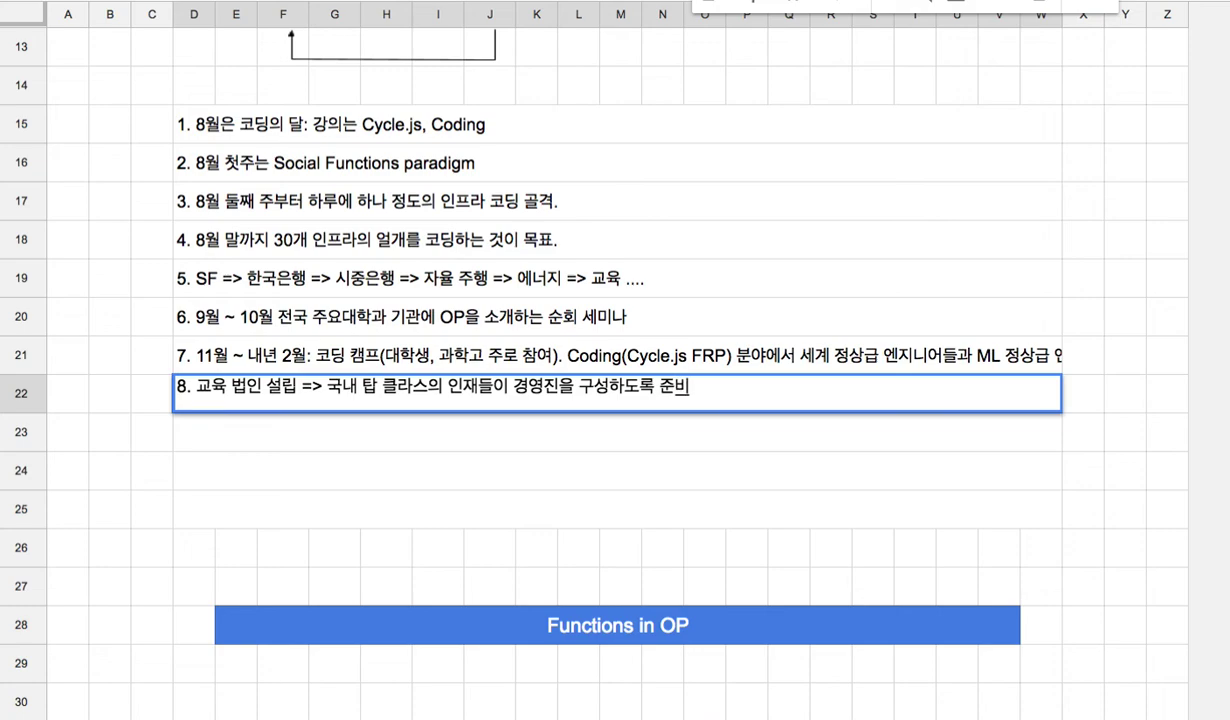
type(".")
left_click_drag(261, 391, 190, 391)
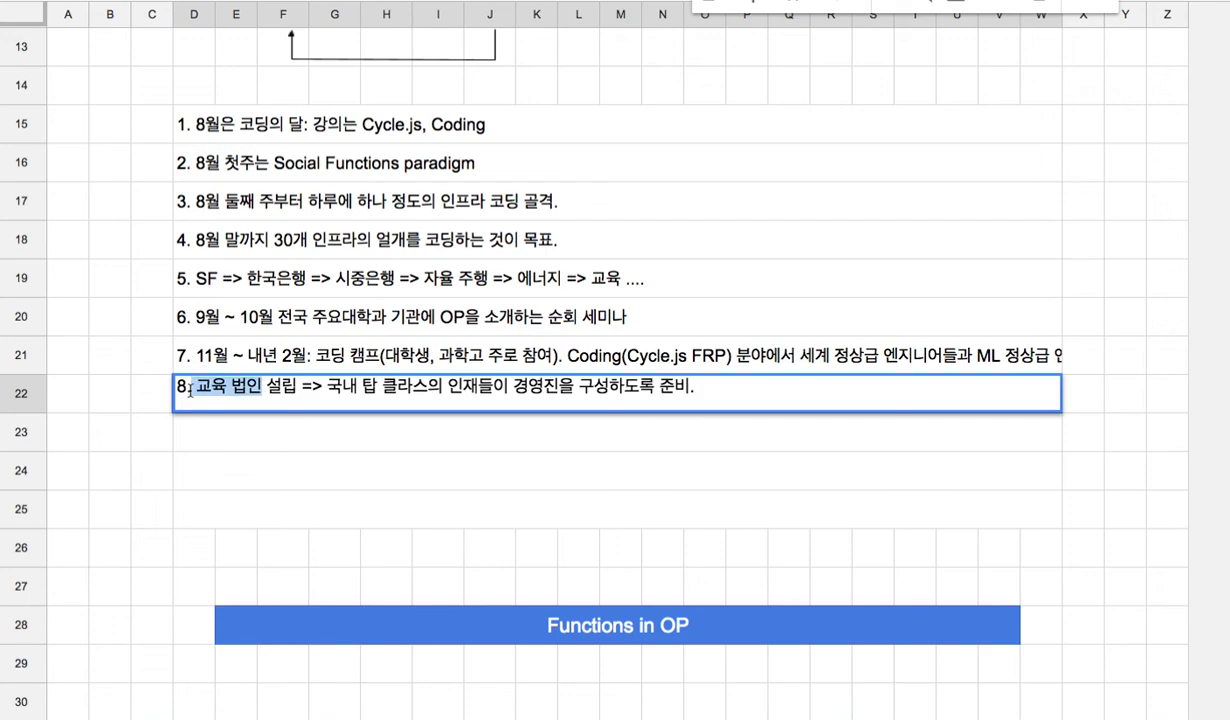
left_click(338, 446)
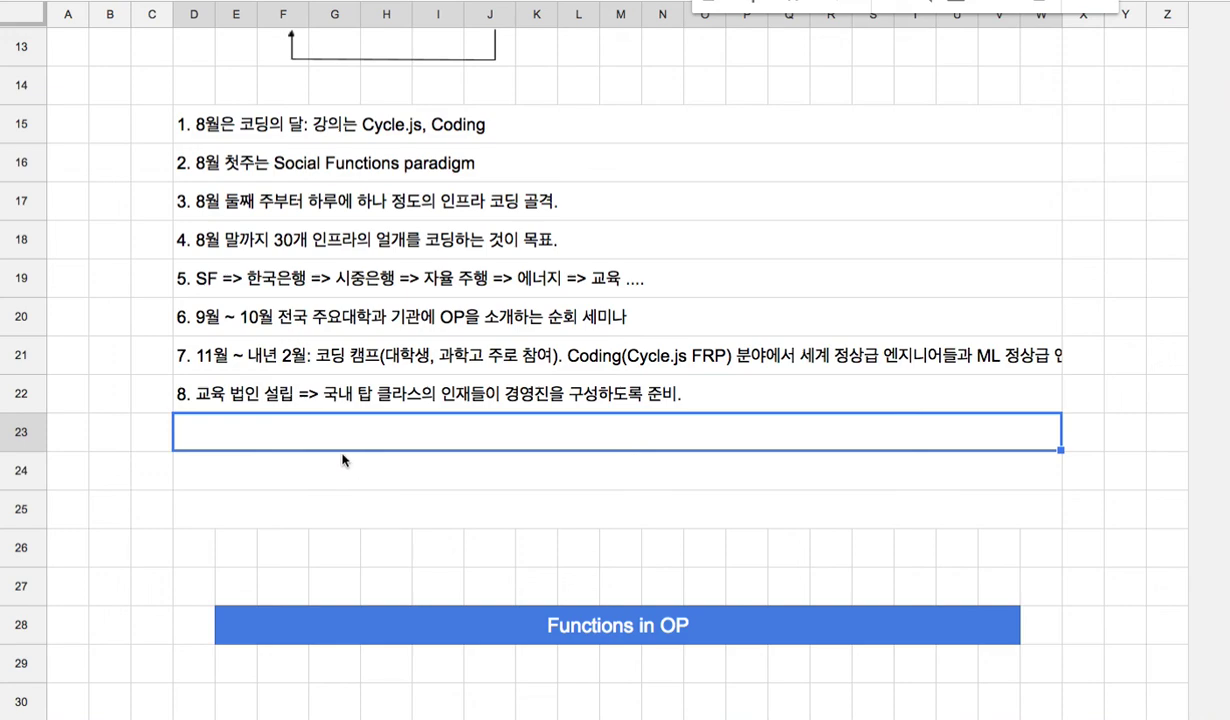
- Return to the SFDriver diagram above the plan and select the whole block D4:W13 to review it
scroll(342, 459, "up", 5)
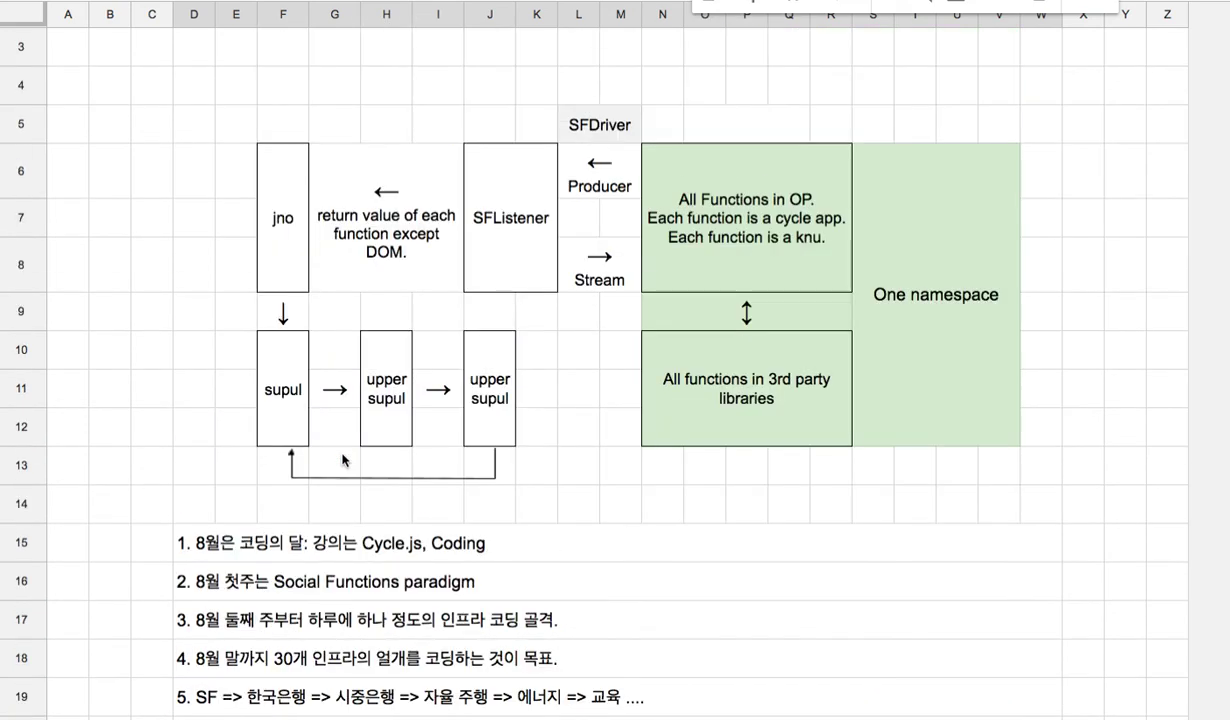
scroll(342, 459, "up", 1)
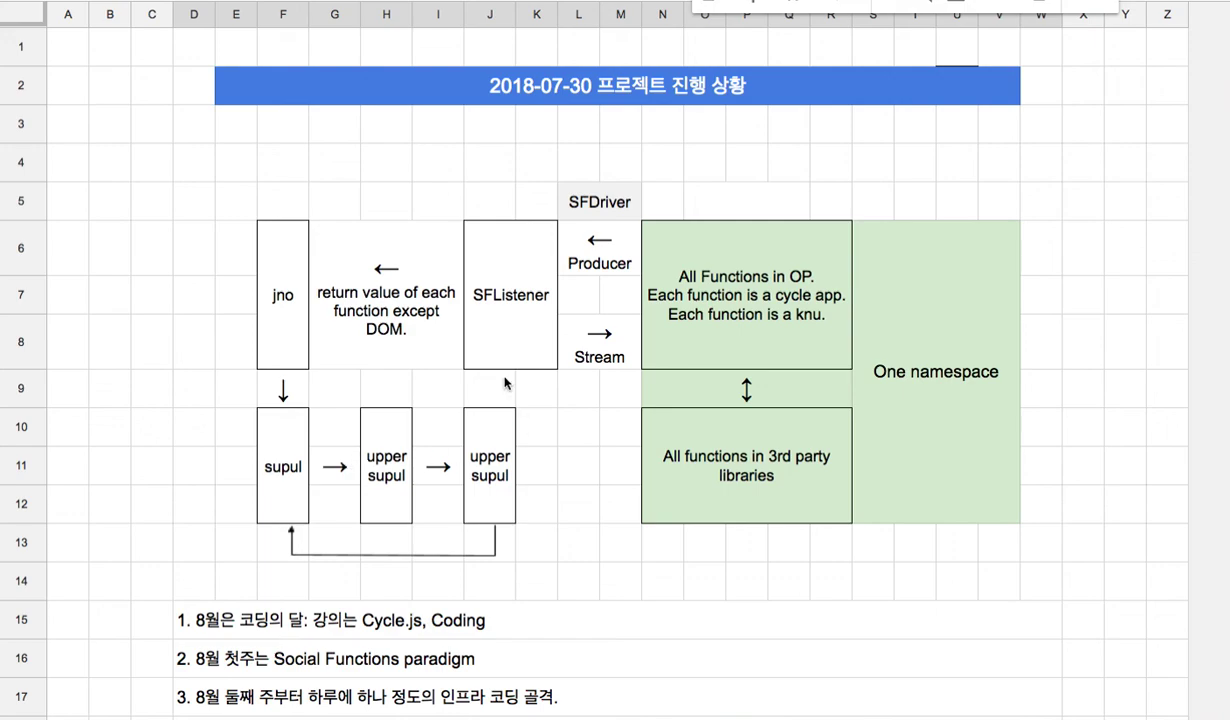
left_click_drag(180, 160, 1032, 555)
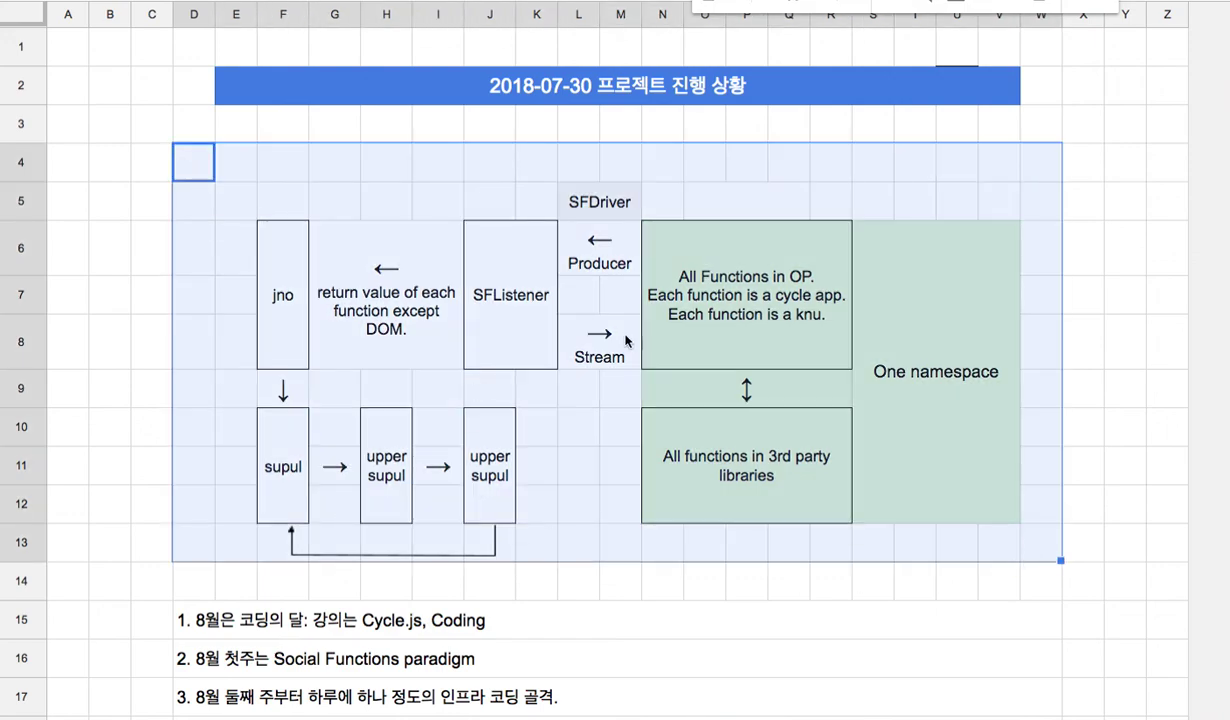